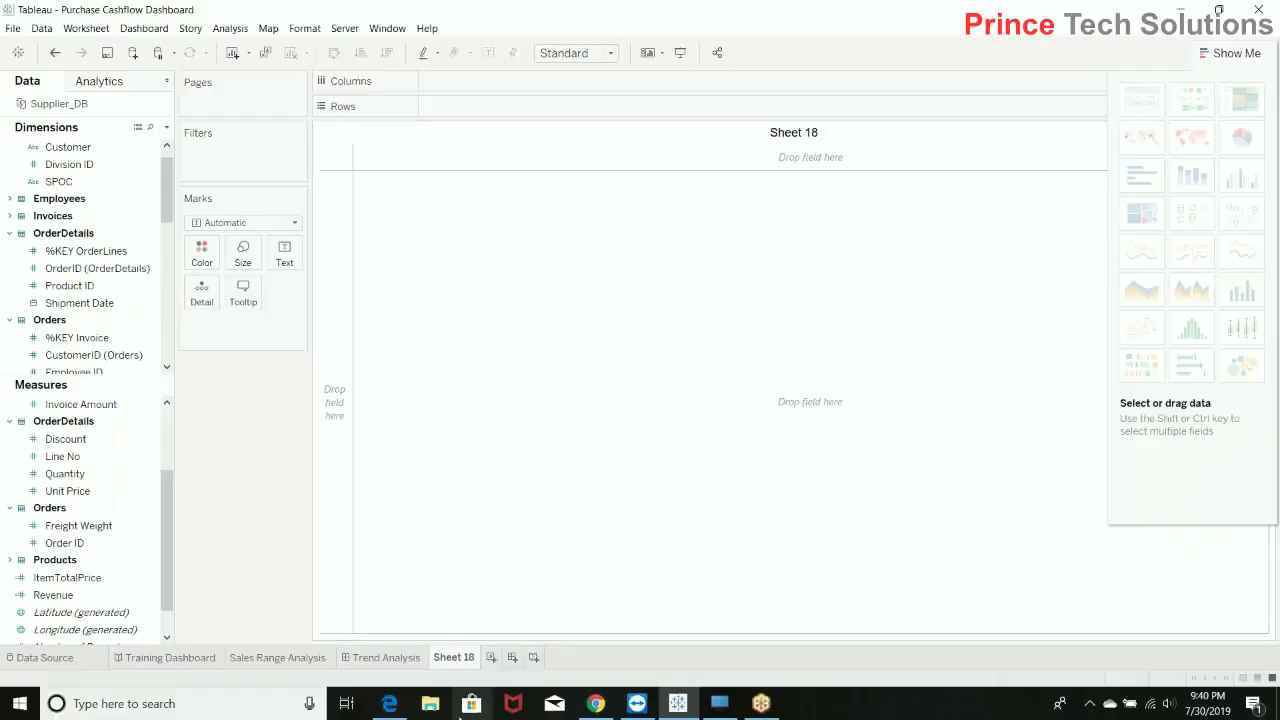
Search the taskbar for 'xcel' and launch Excel from the Best match result
click(310, 708)
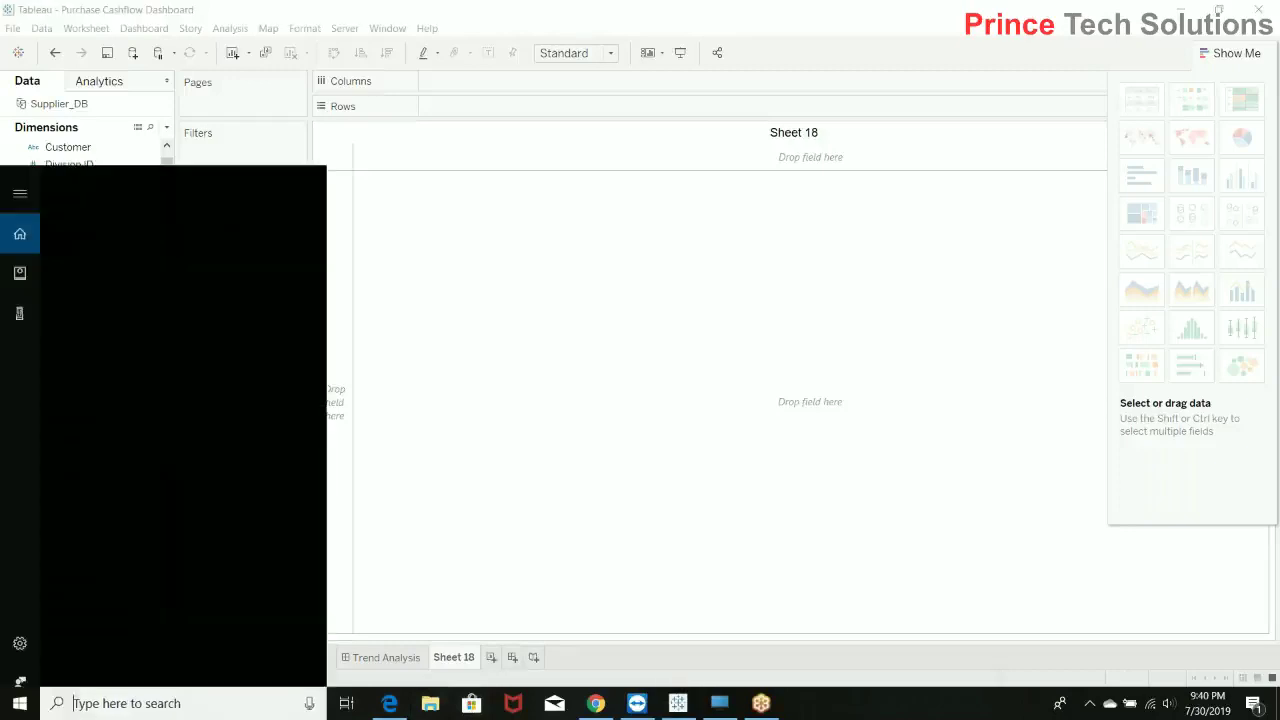
text(xcel)
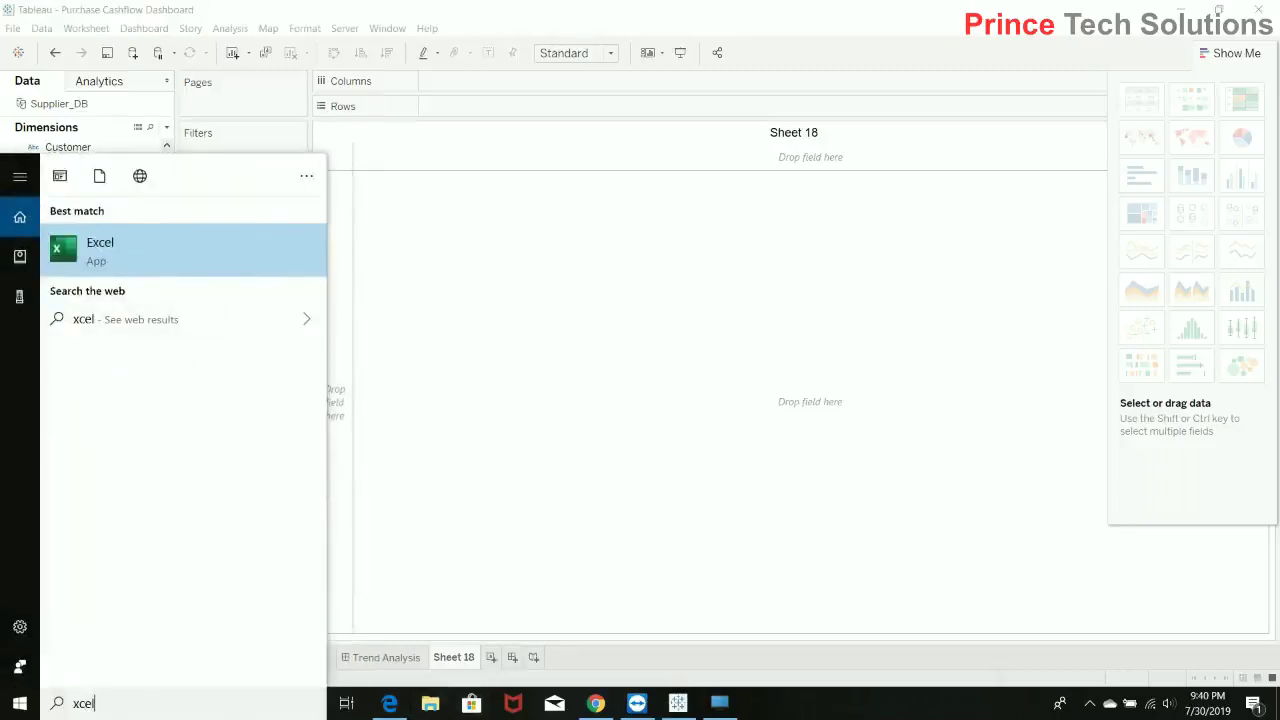
click(119, 259)
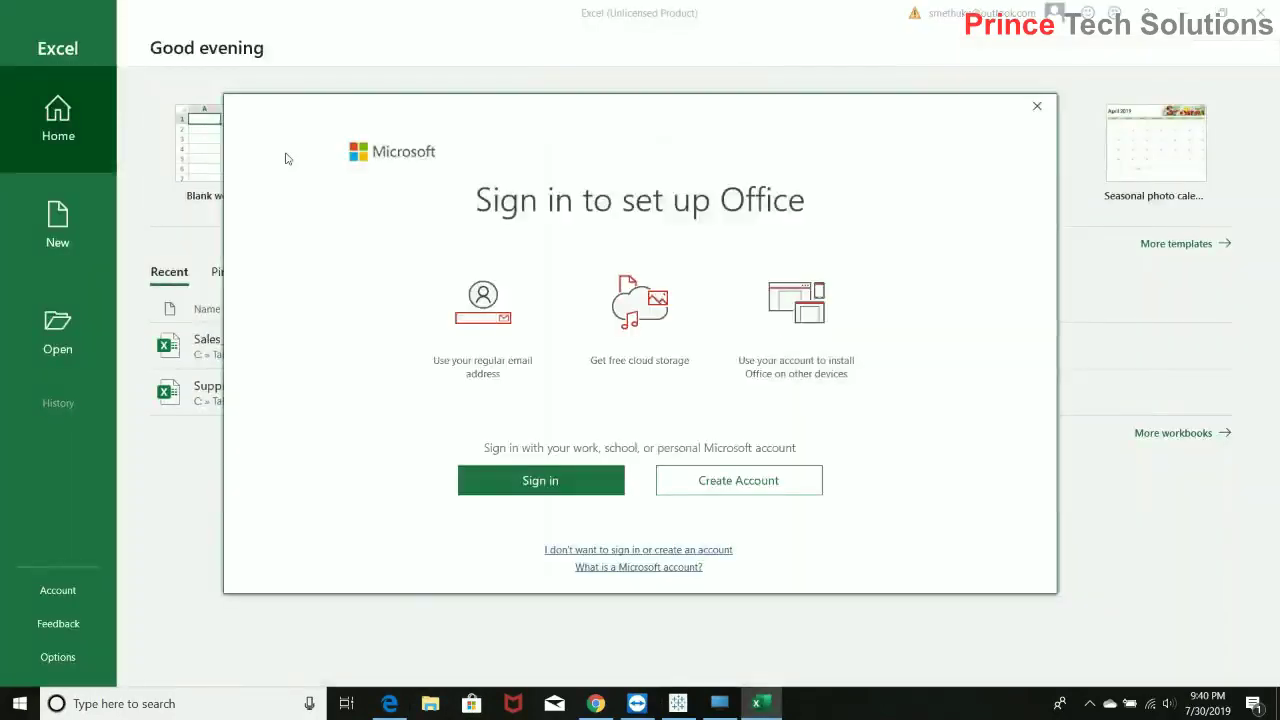
Close the 'Sign in to set up Office' prompt and create the blank workbook Book1
click(1037, 109)
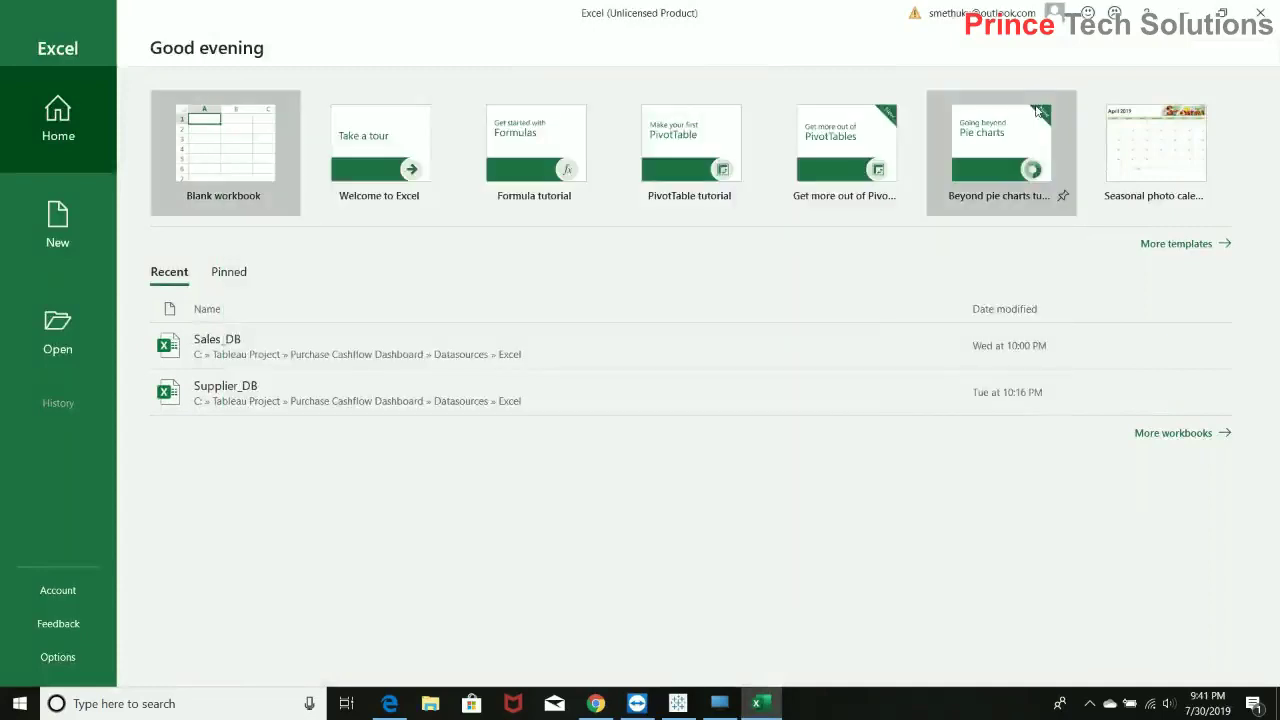
click(224, 156)
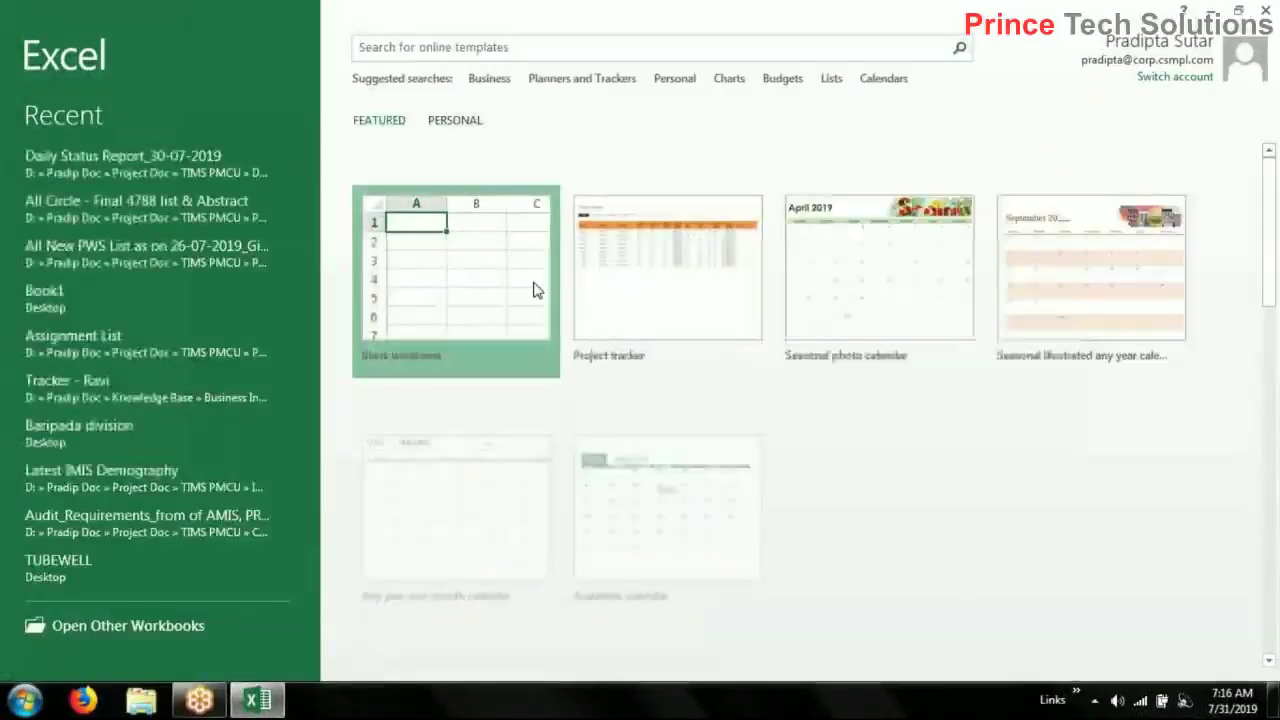
click(533, 290)
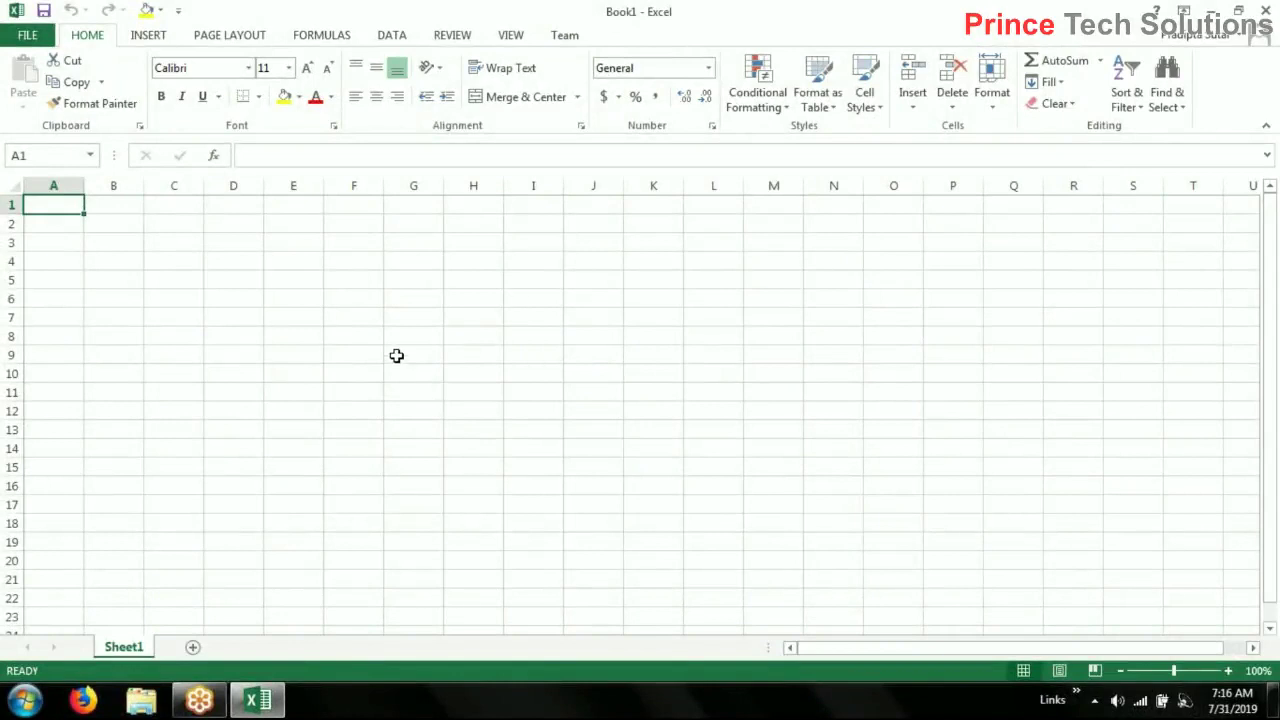
Enter the heading 'Phases' in A1 and 'Timeline' in B1
text(Phases)
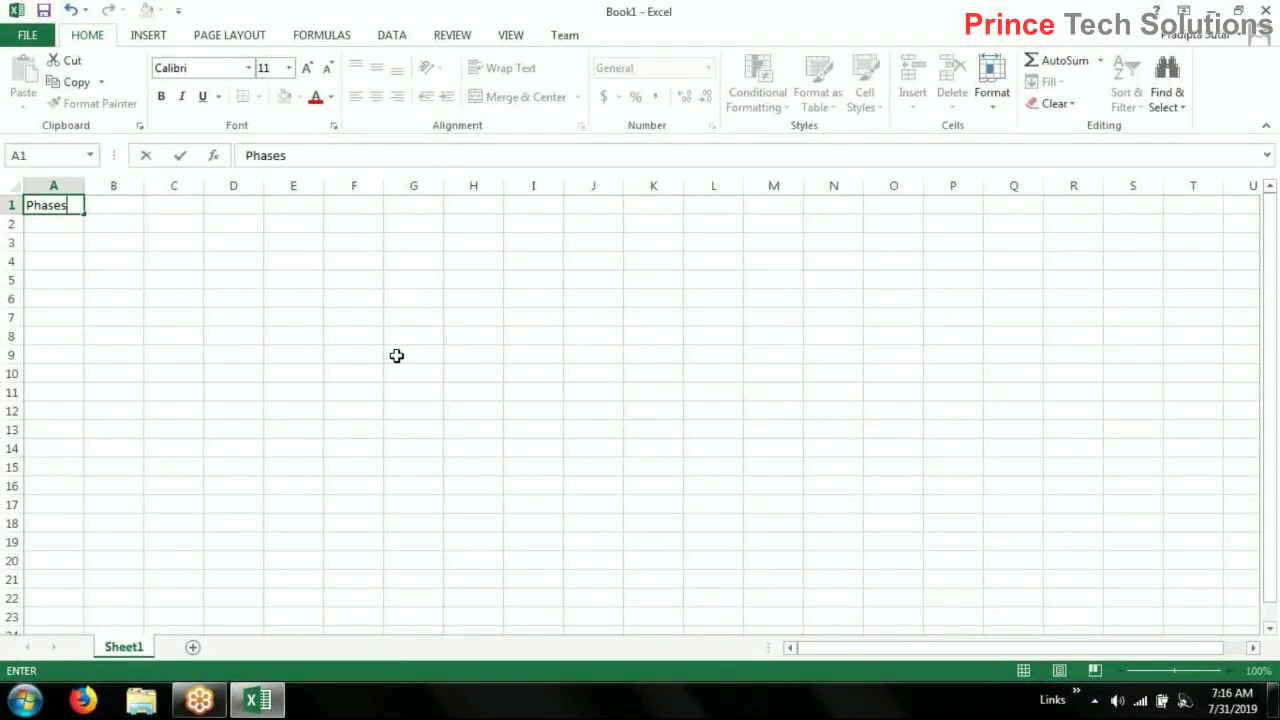
key(Tab)
text(Tim)
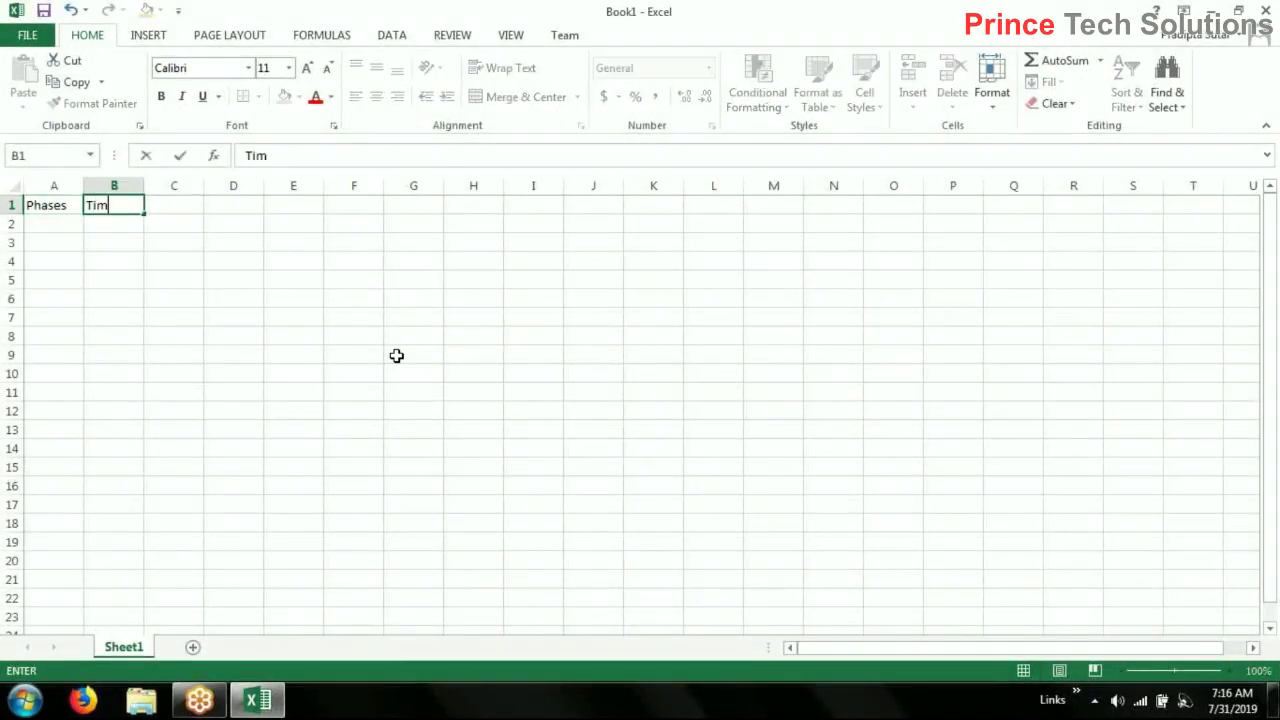
text(eline)
key(Tab)
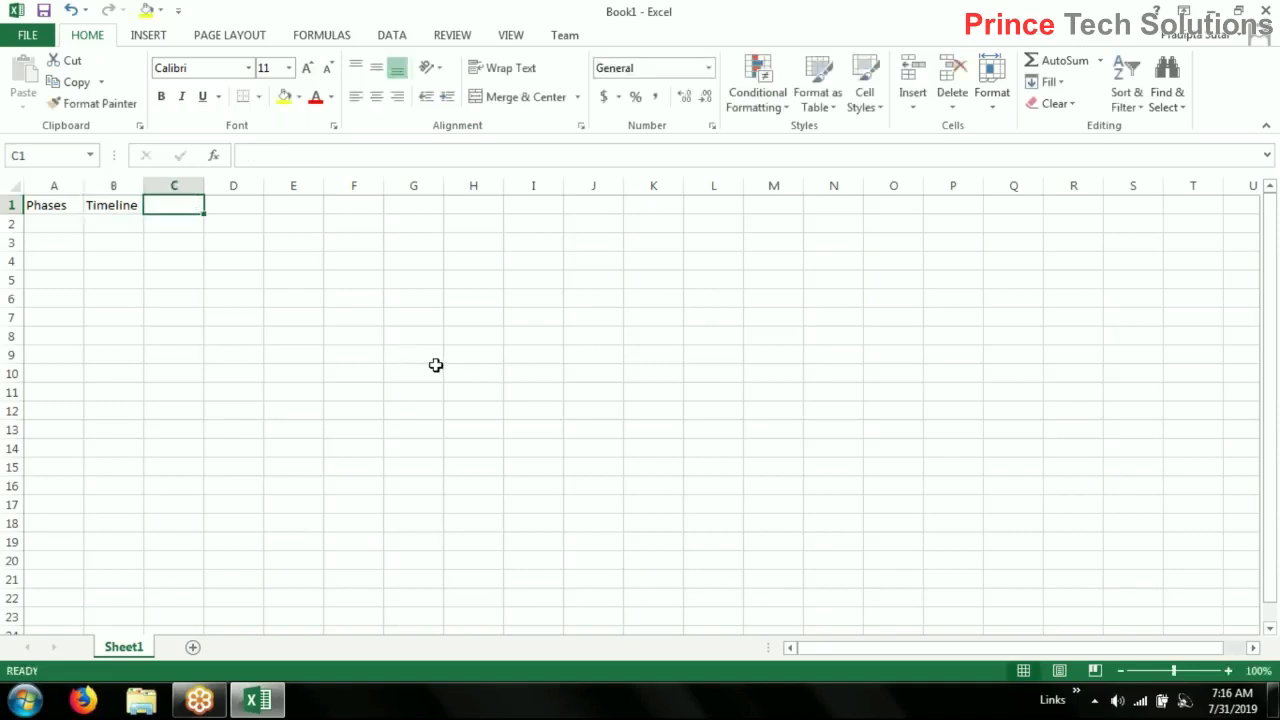
click(55, 224)
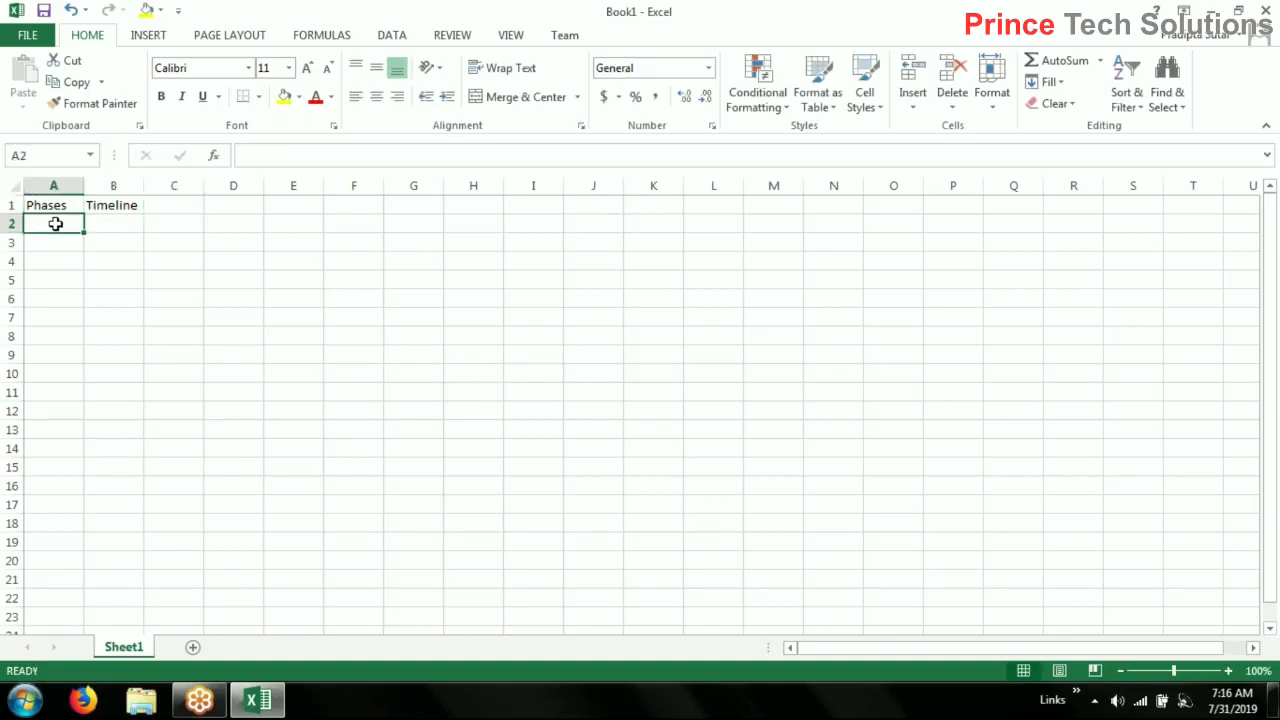
click(136, 207)
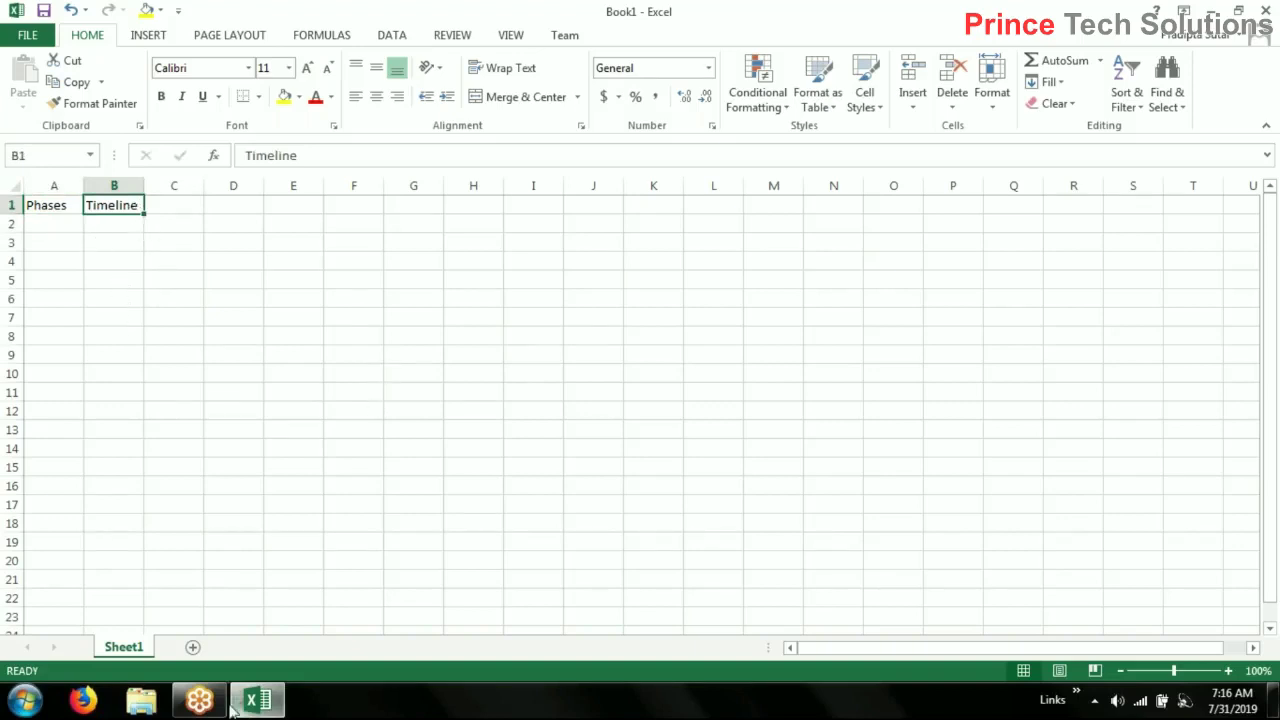
mouse_move(199, 700)
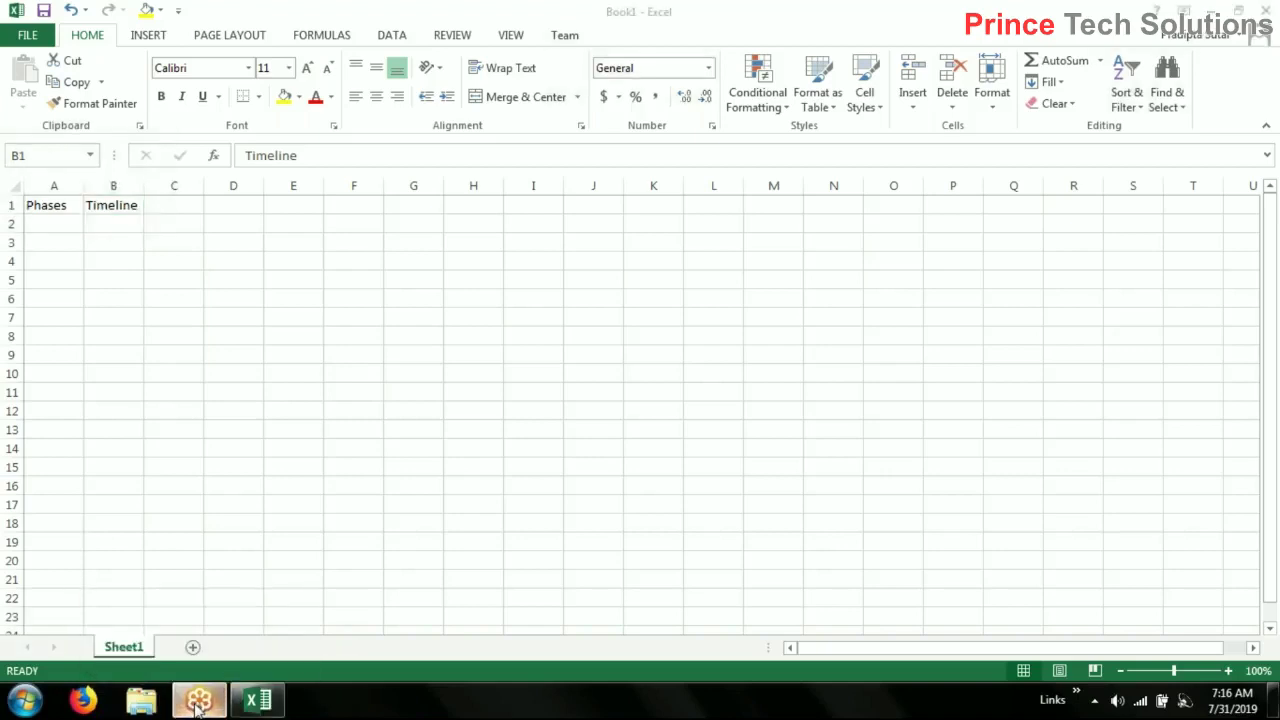
Enter the phases Analysis with timeline 1 and Design with timeline 2
click(40, 226)
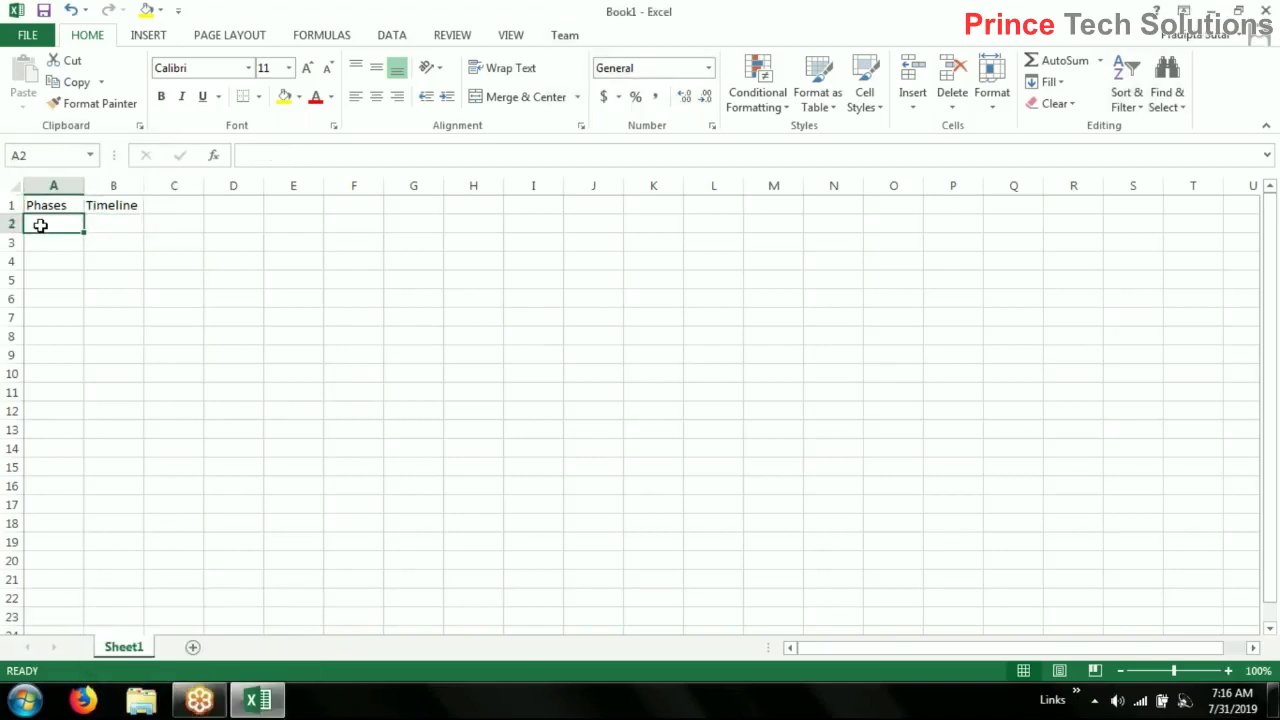
text(Anal)
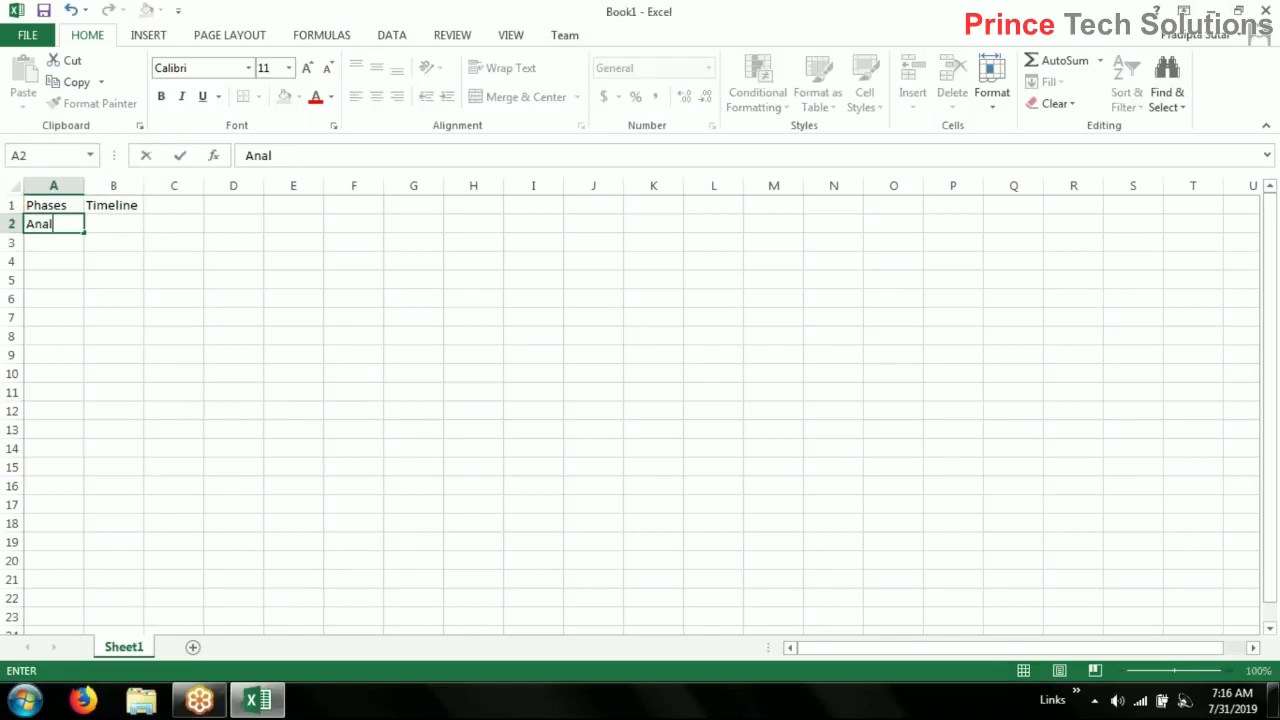
text(ysis)
key(Tab)
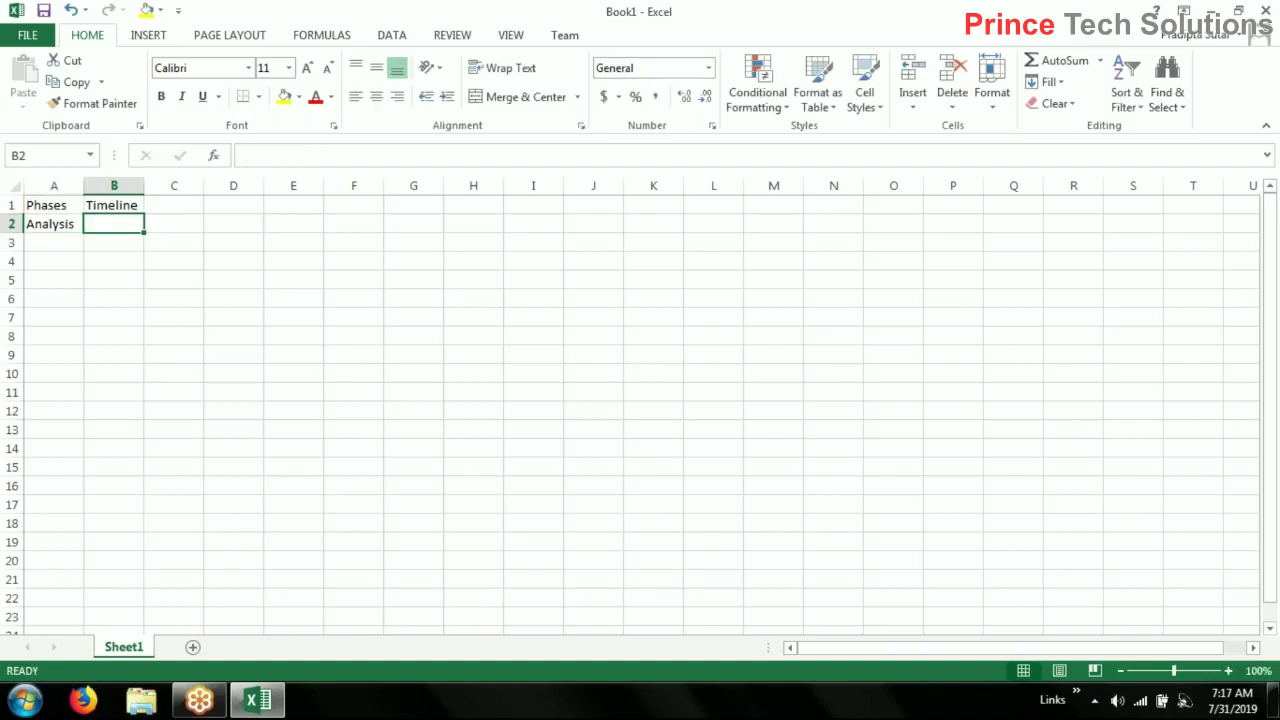
text(1)
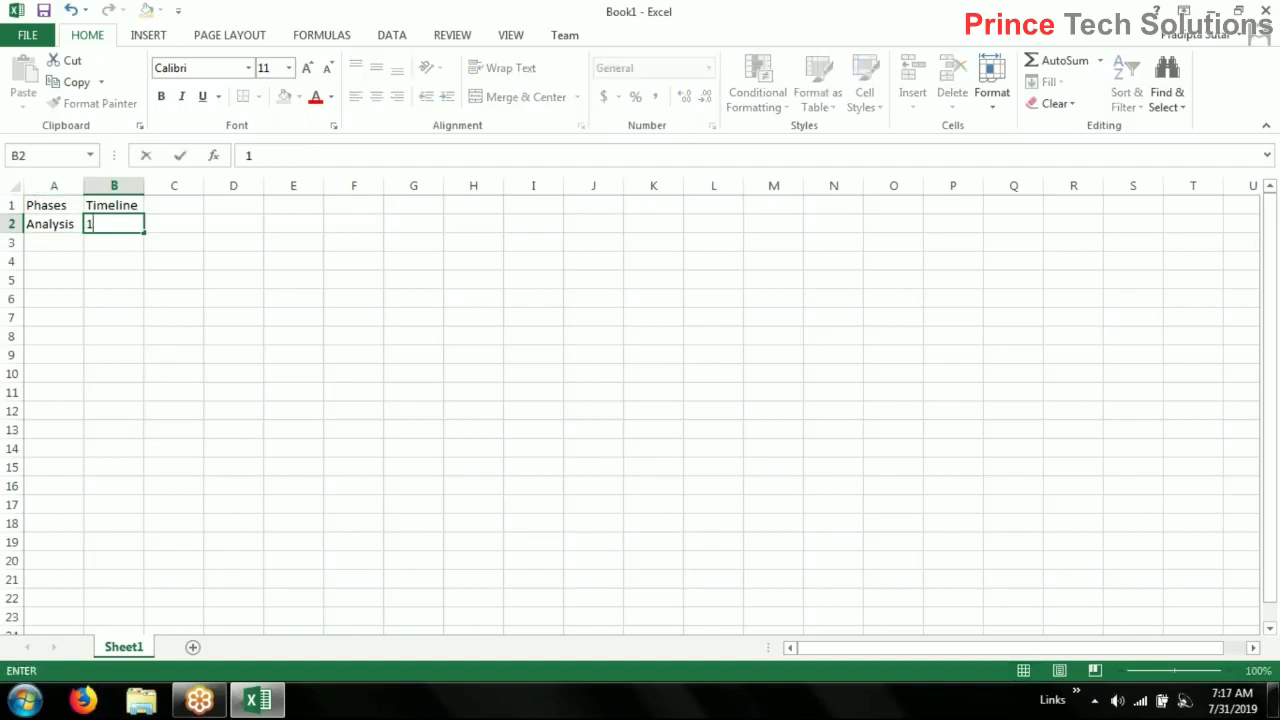
key(Return)
text(Desig)
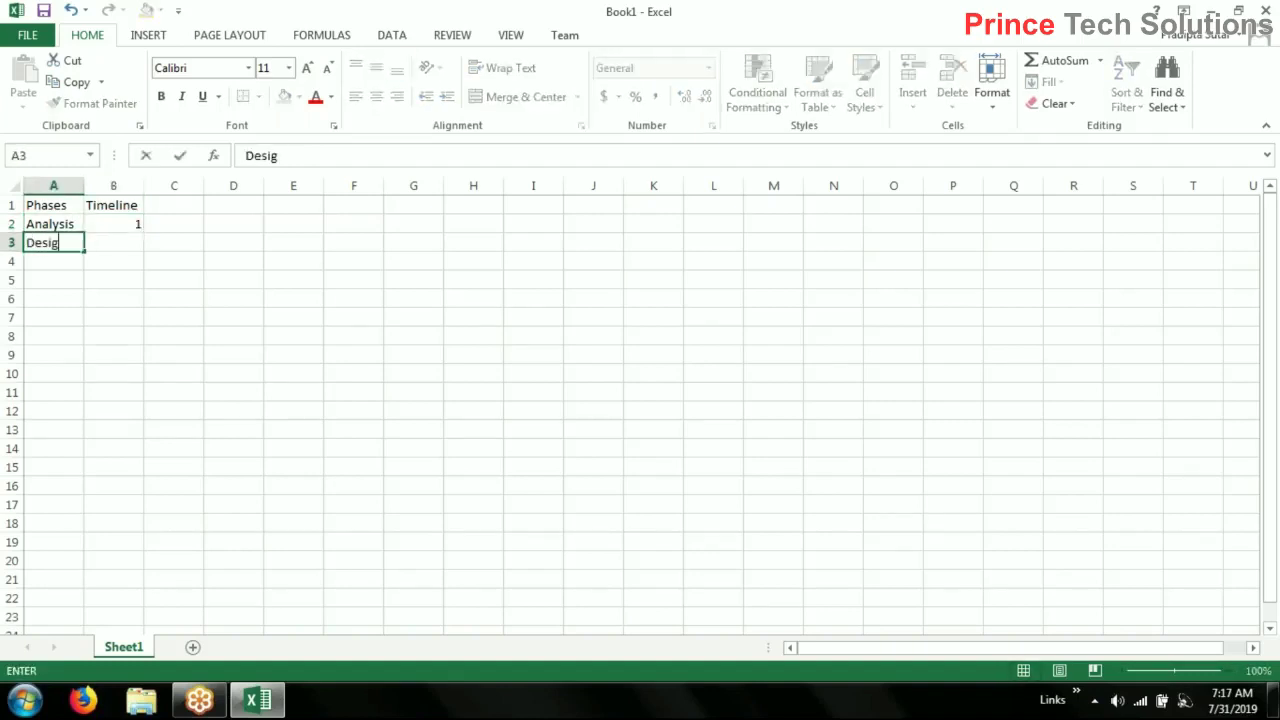
text(n)
key(Tab)
text(2)
key(Return)
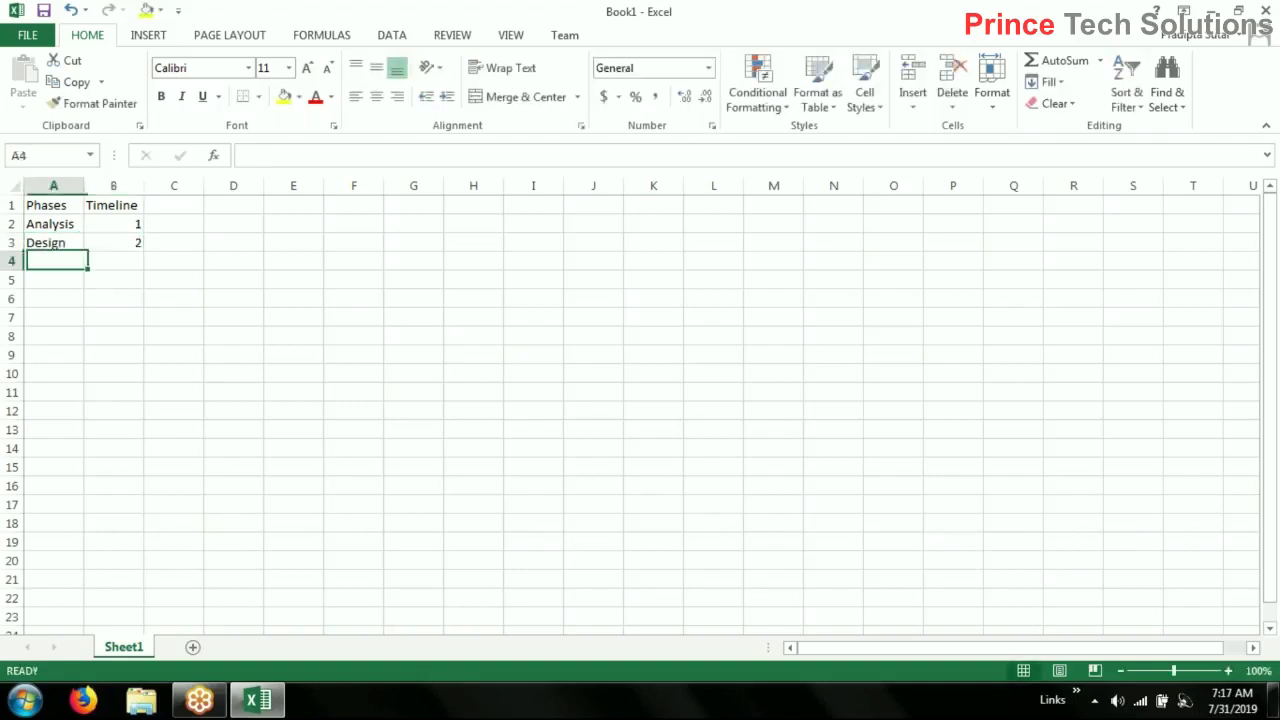
Add the phase 'SRS Submission' with timeline 1 in row 4, fixing typos
key(Right)
key(Left)
text(SRS)
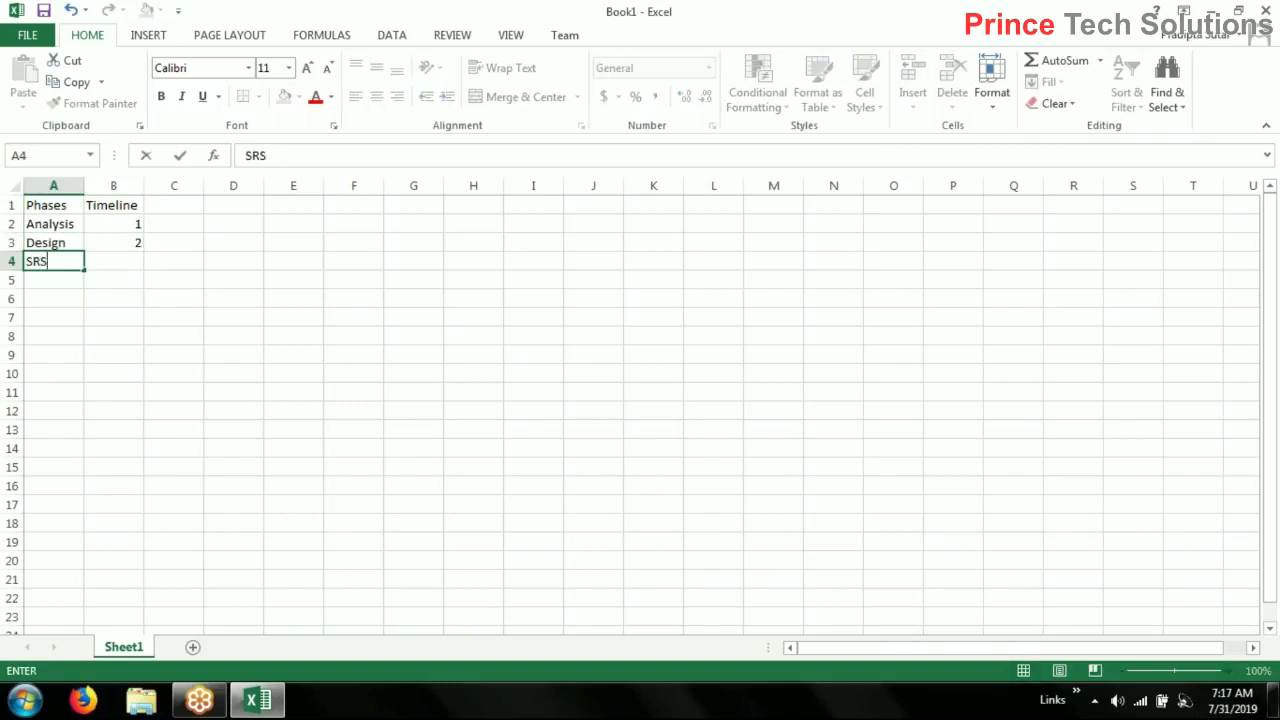
text( Sig)
text(na)
key(BackSpace)
key(BackSpace)
key(BackSpace)
key(BackSpace)
text(Rev)
text(ie)
key(BackSpace)
key(BackSpace)
key(BackSpace)
key(BackSpace)
key(BackSpace)
text(Submission)
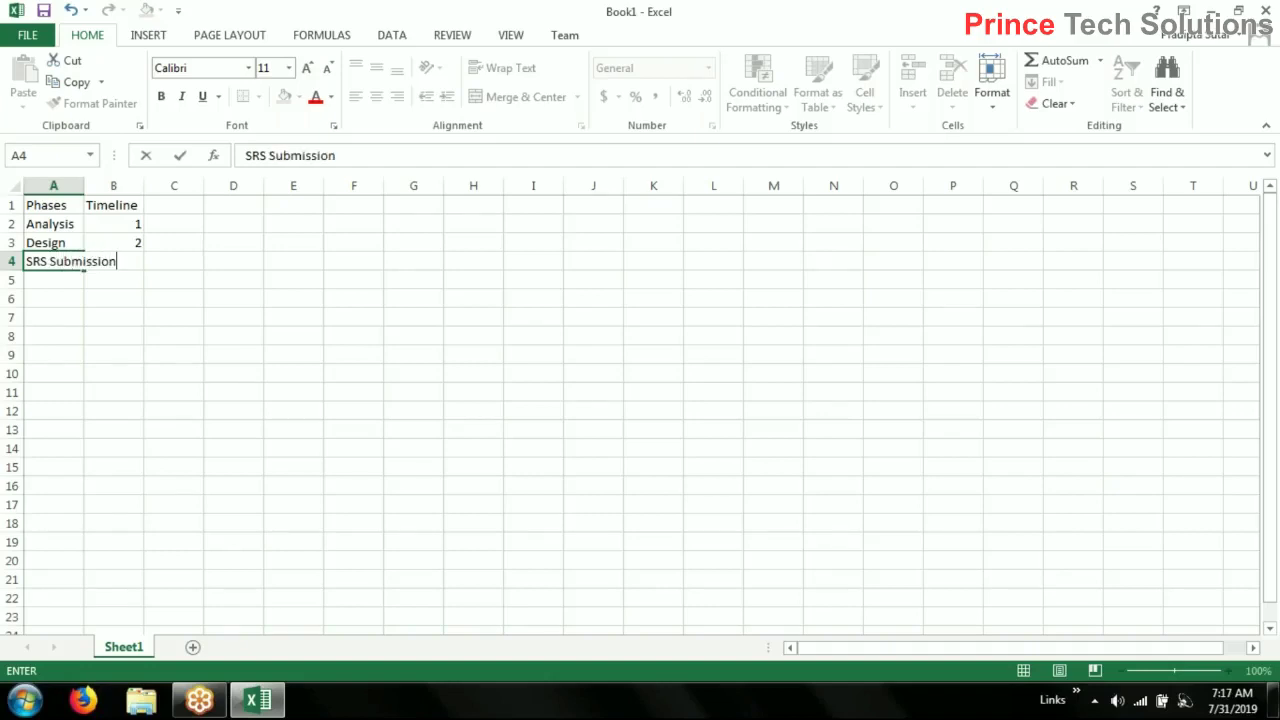
key(Return)
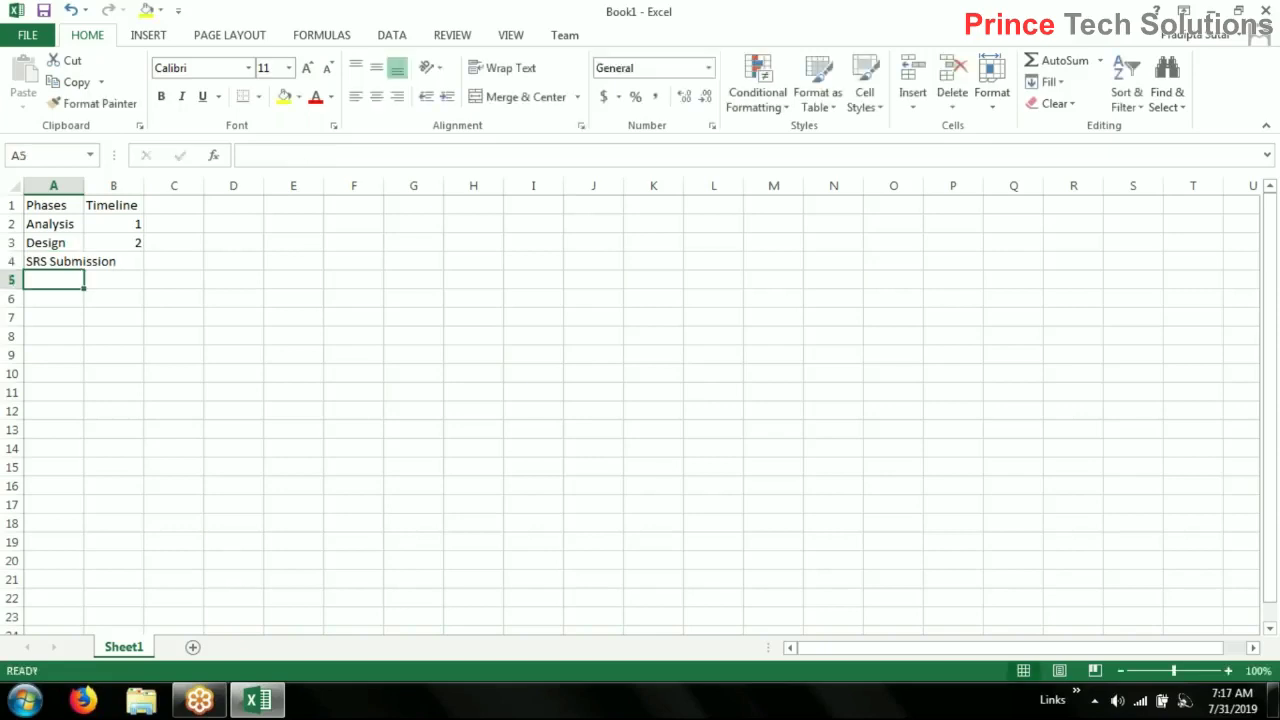
click(134, 262)
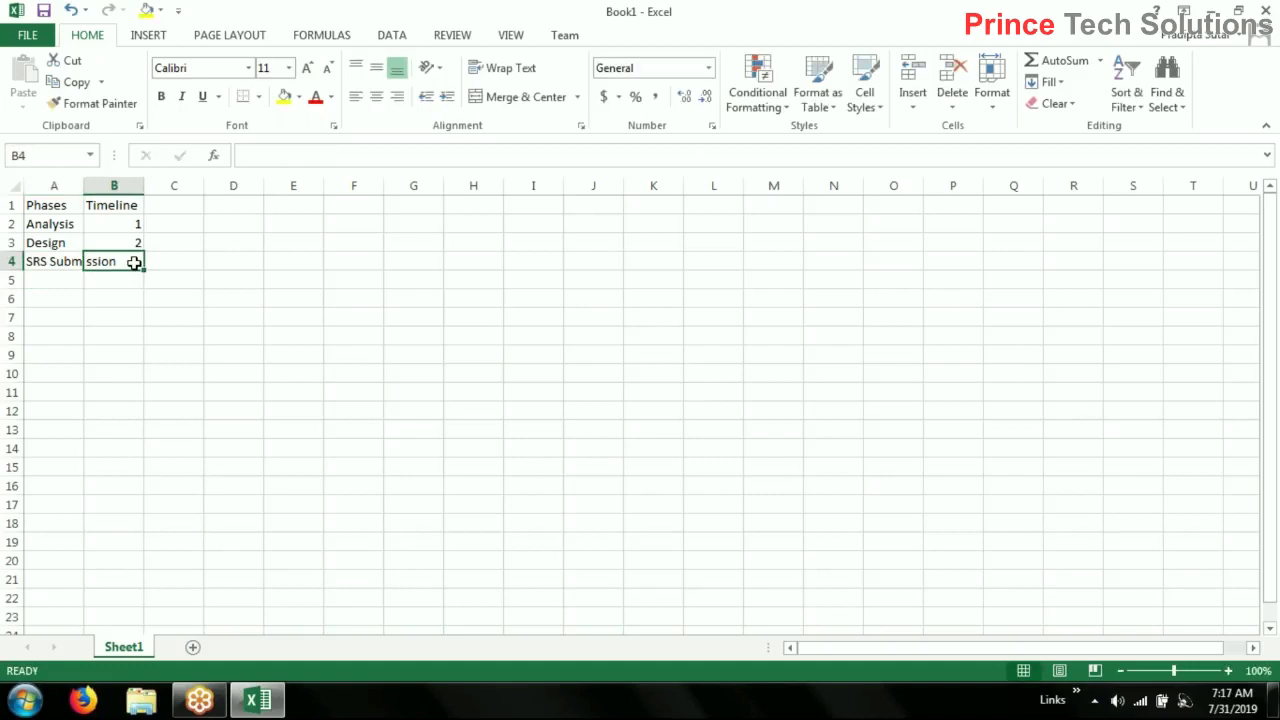
text(1)
key(Return)
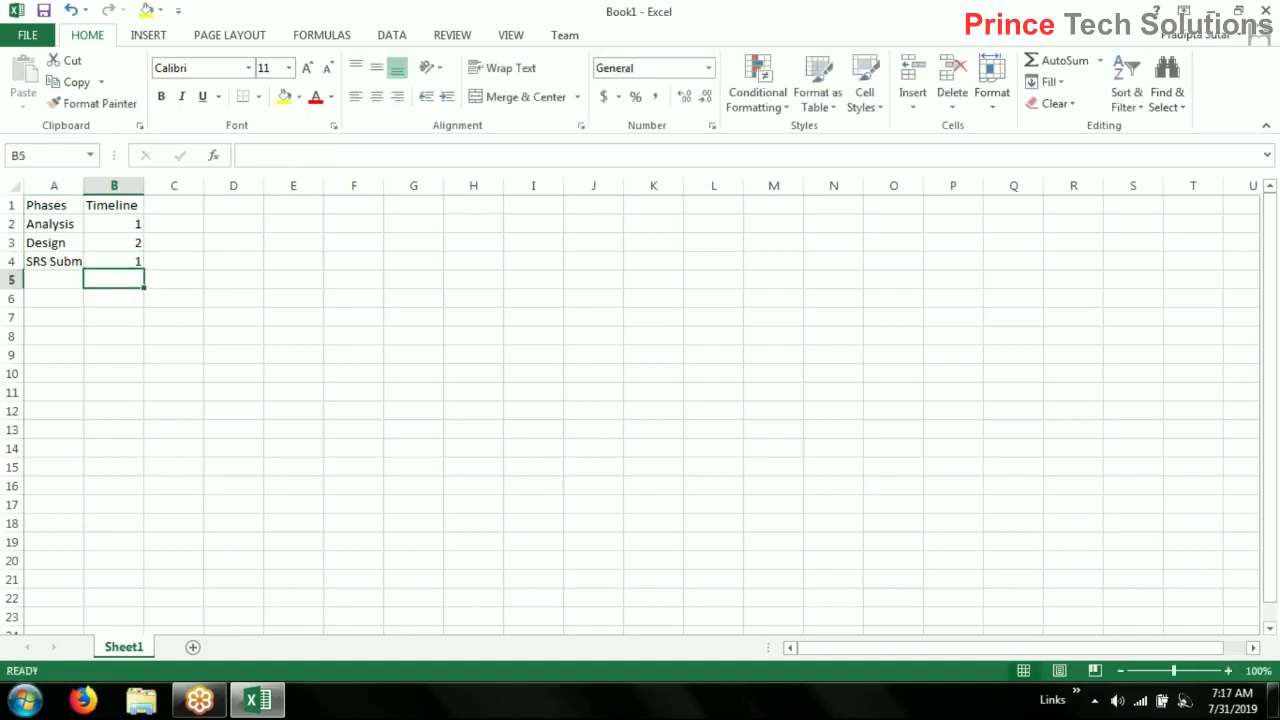
Review the timeline values and select the whole SRS Submission row
key(Left)
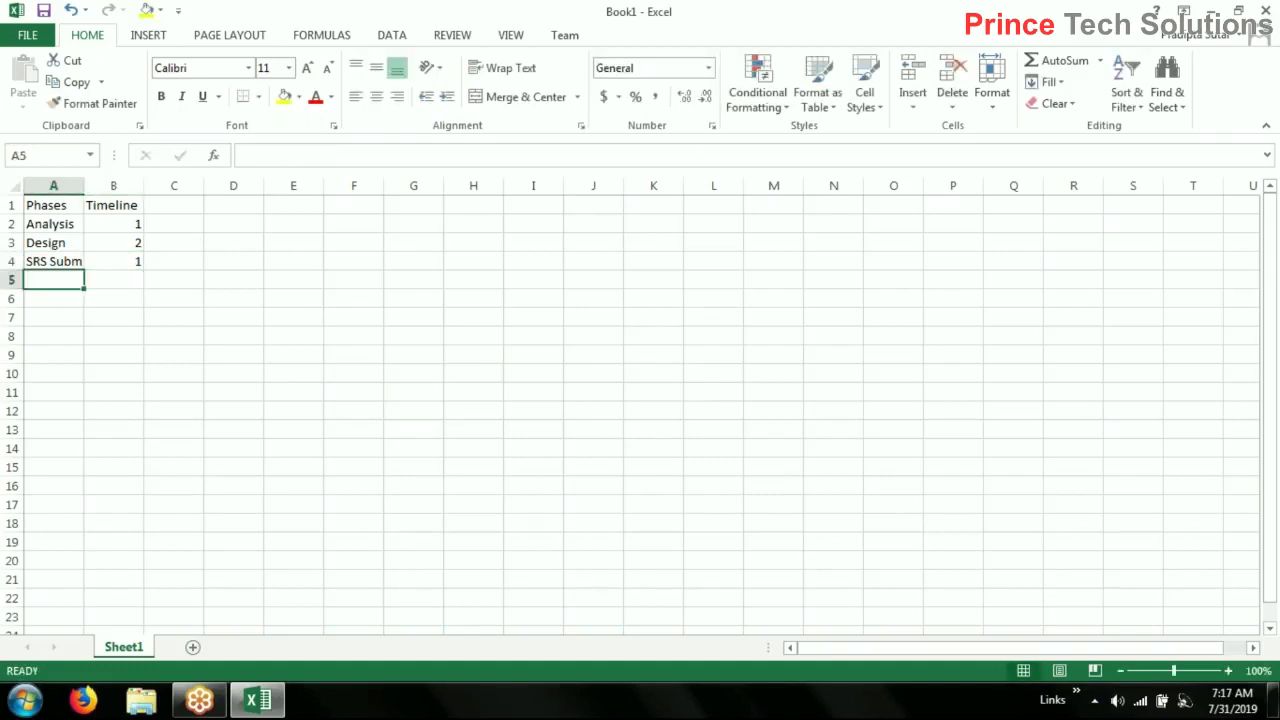
click(120, 222)
click(129, 261)
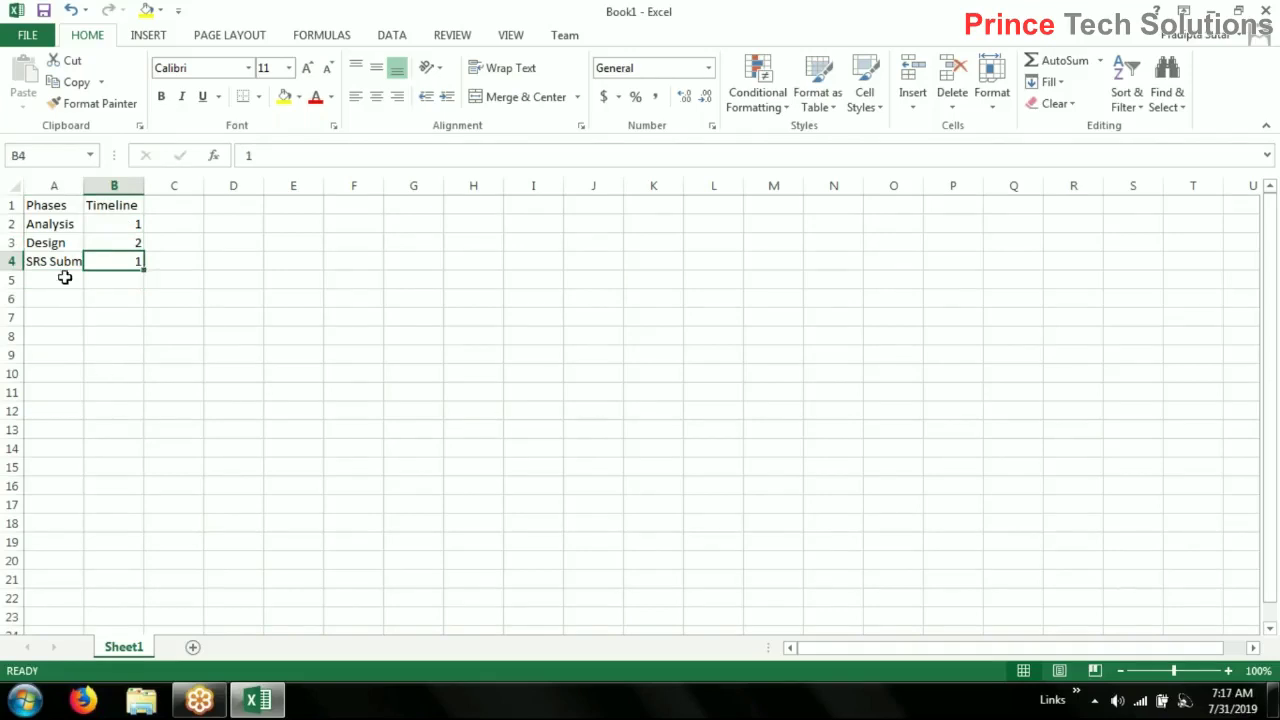
click(139, 224)
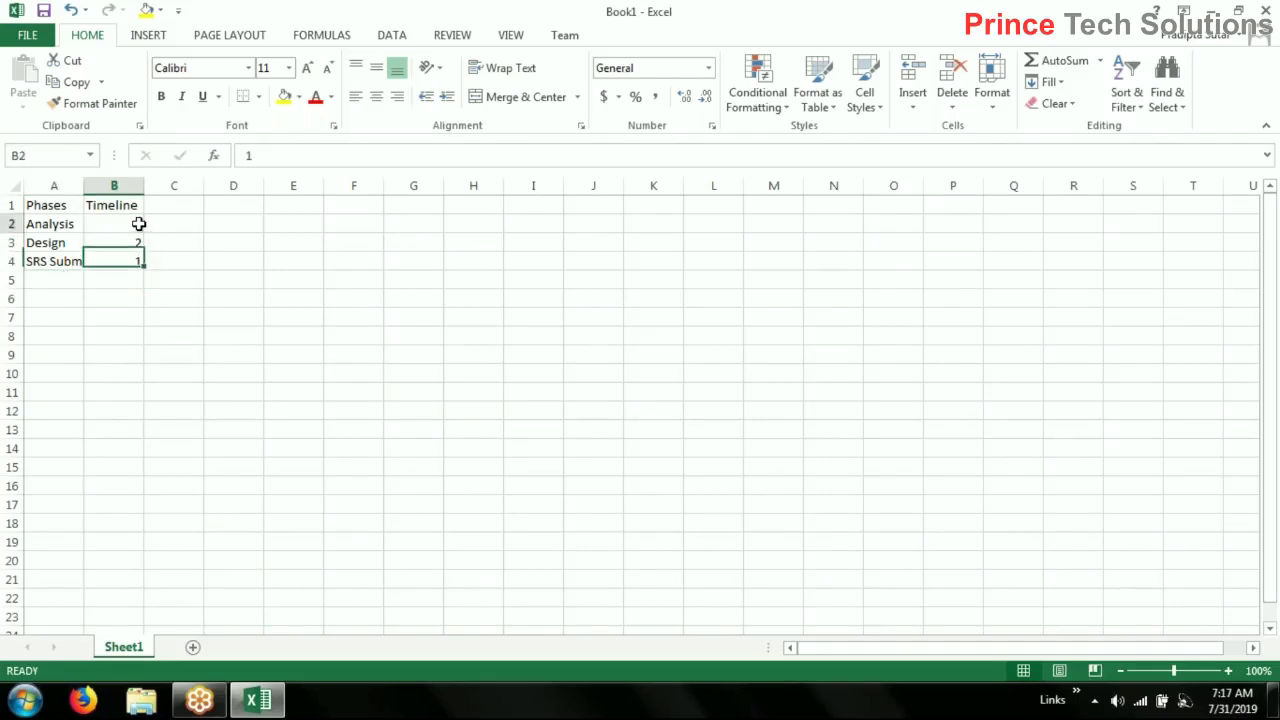
click(182, 243)
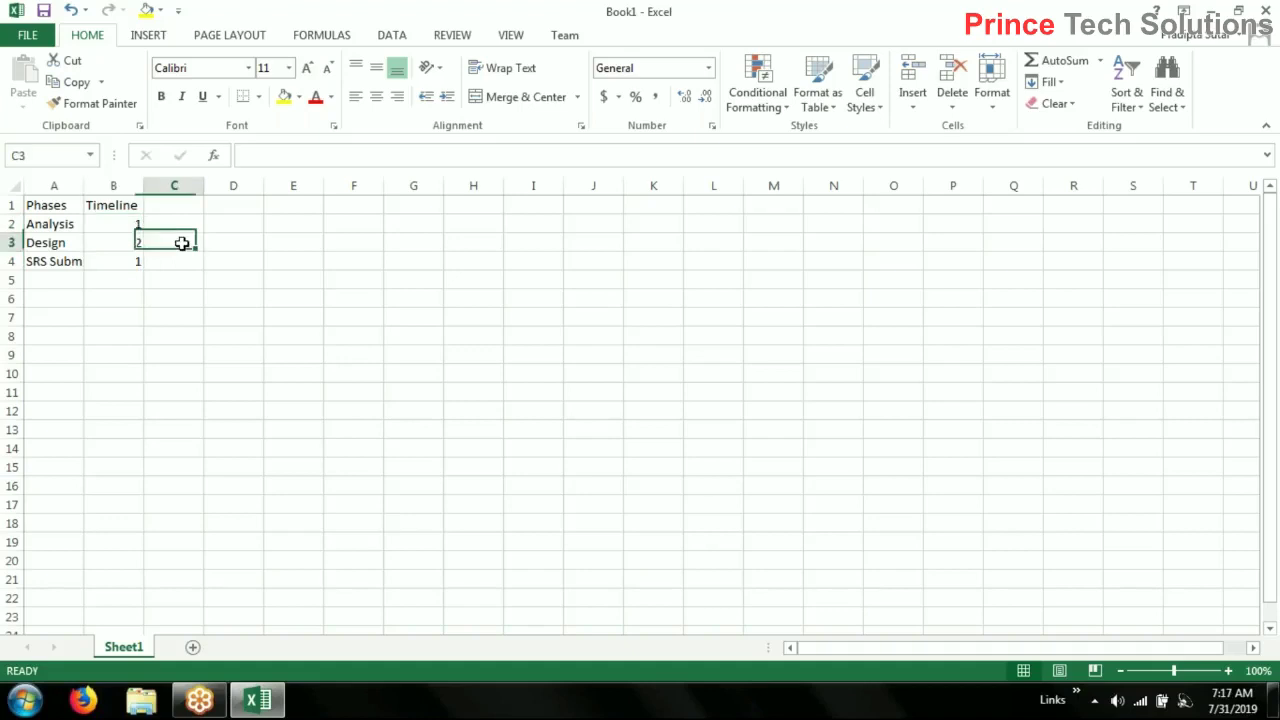
click(130, 261)
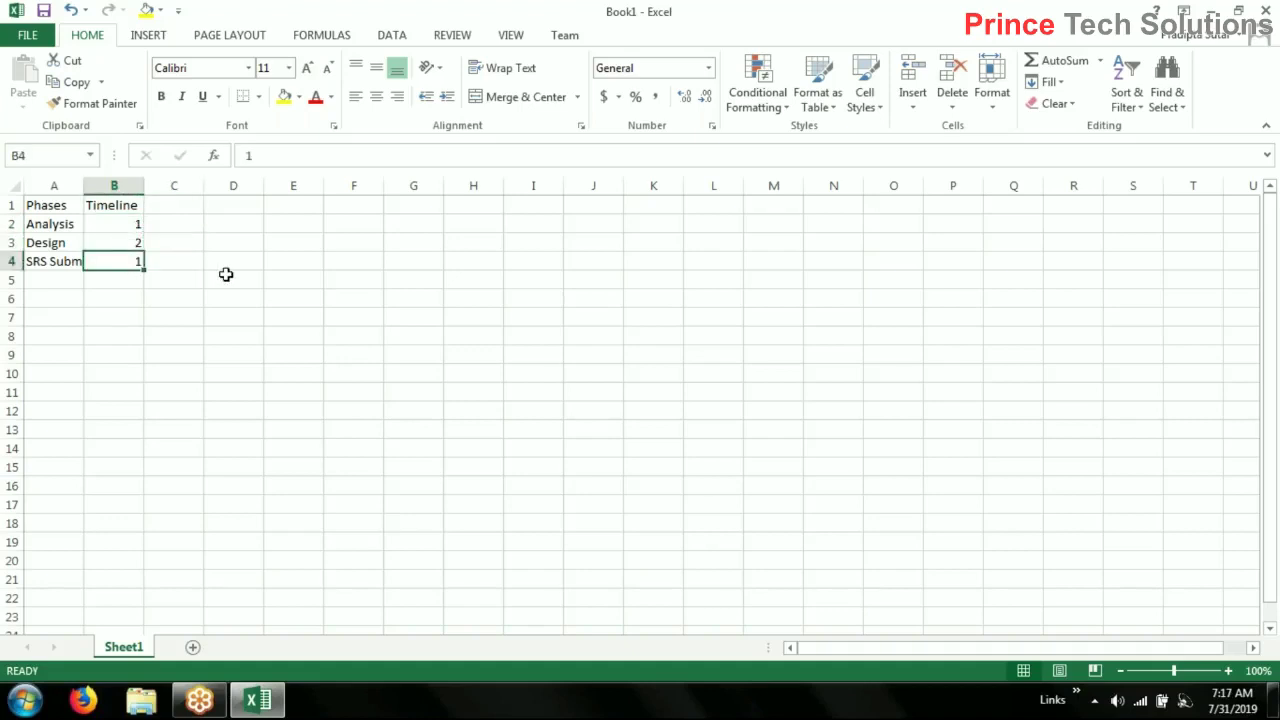
click(224, 270)
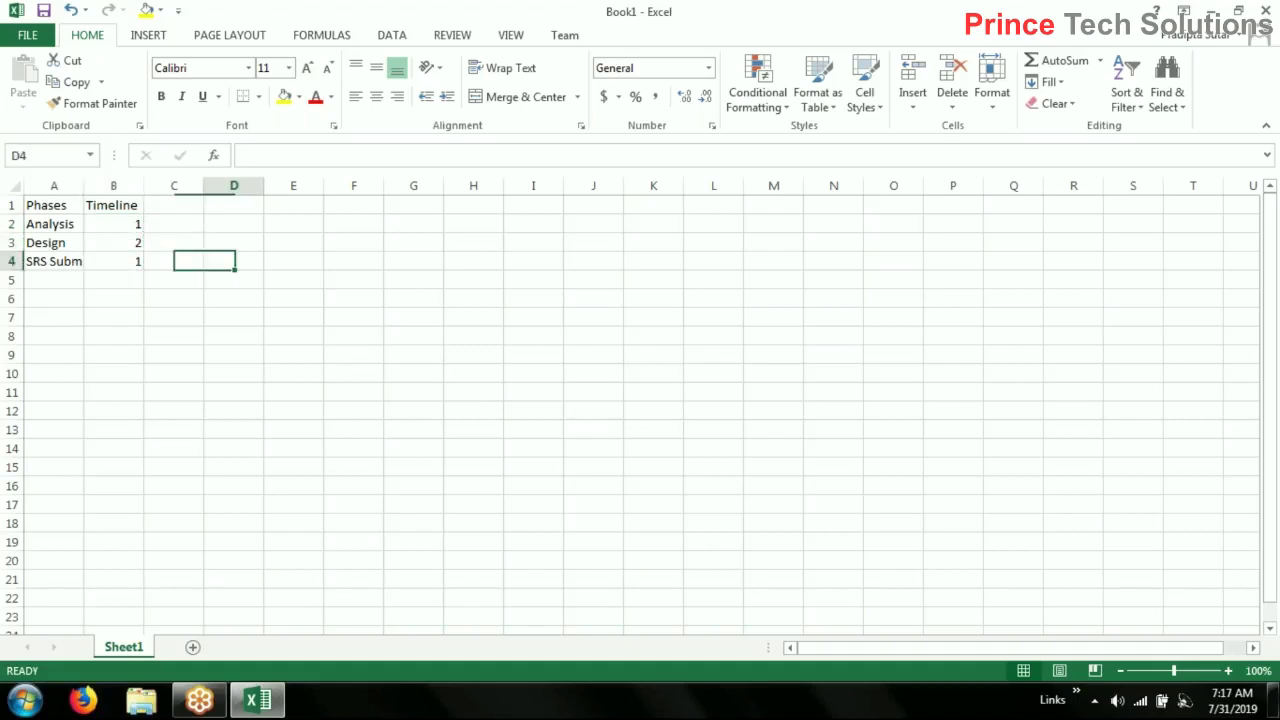
click(14, 261)
Move the SRS Submission row above Design using cut and Insert Cut Cells
key(ctrl+x)
click(14, 243)
right_click(20, 247)
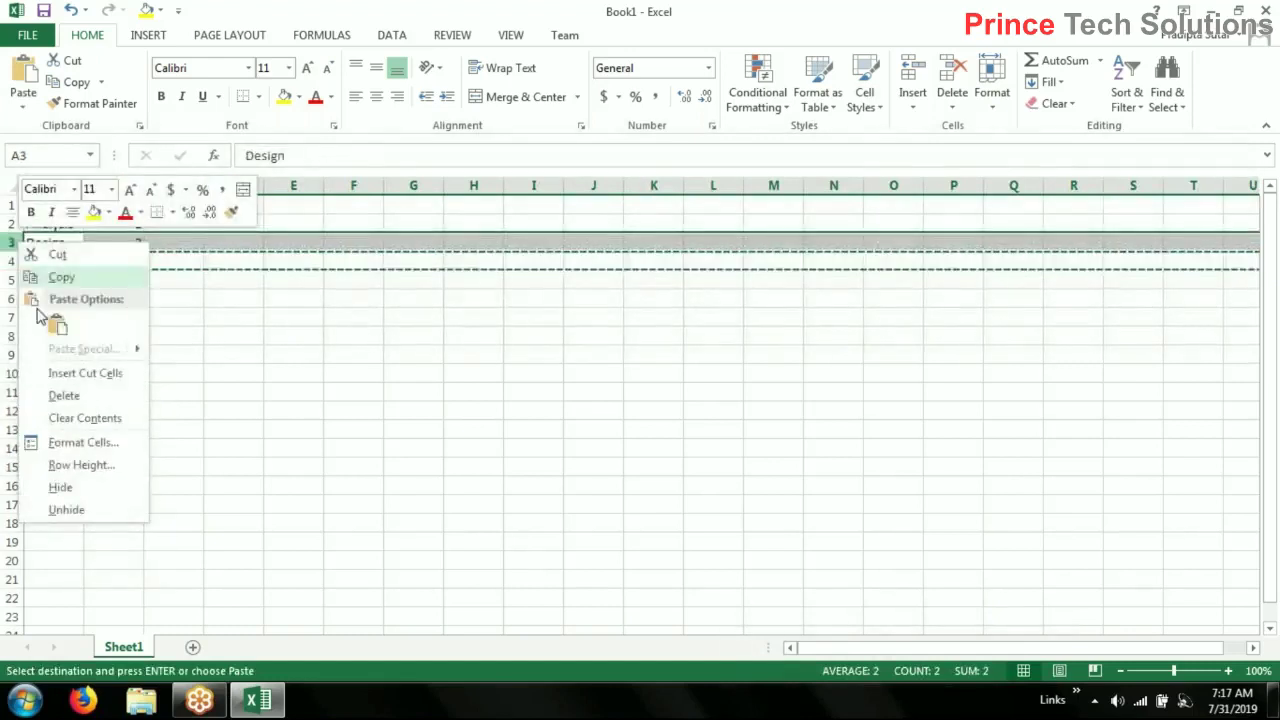
click(60, 372)
Add the Development phase with timeline 8 below Design
click(54, 278)
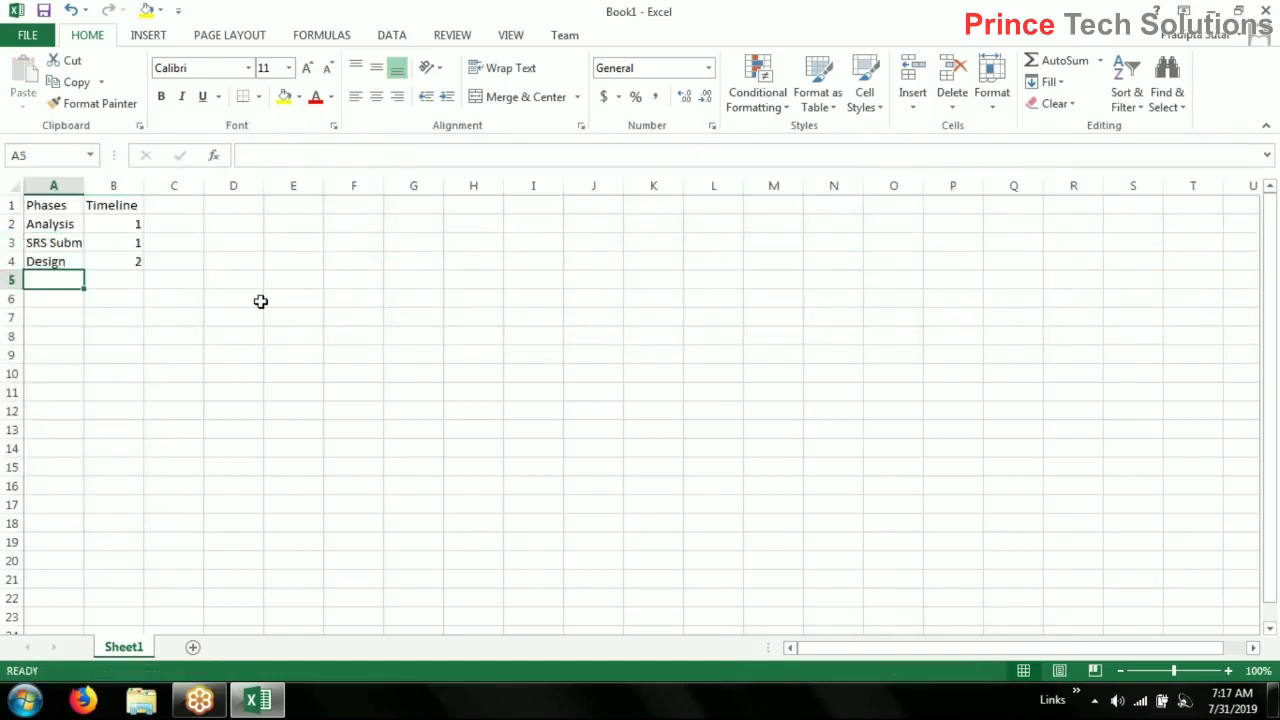
text(De)
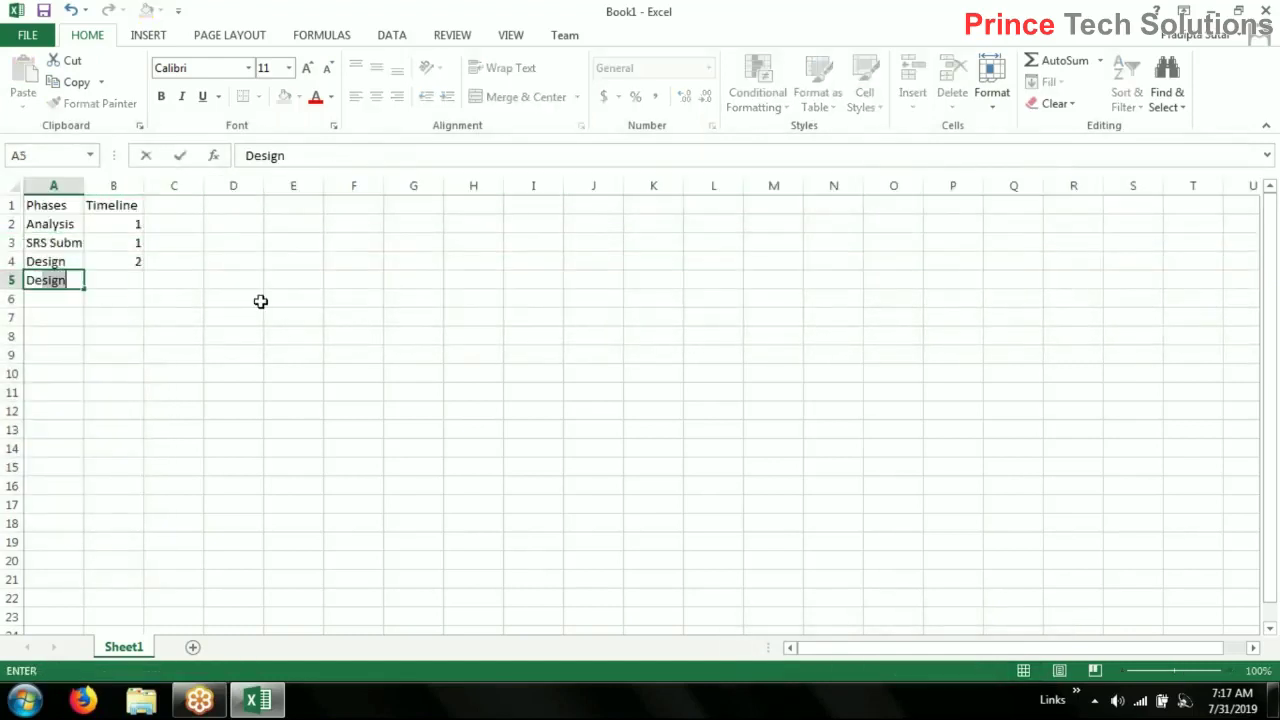
text(velopment)
key(Return)
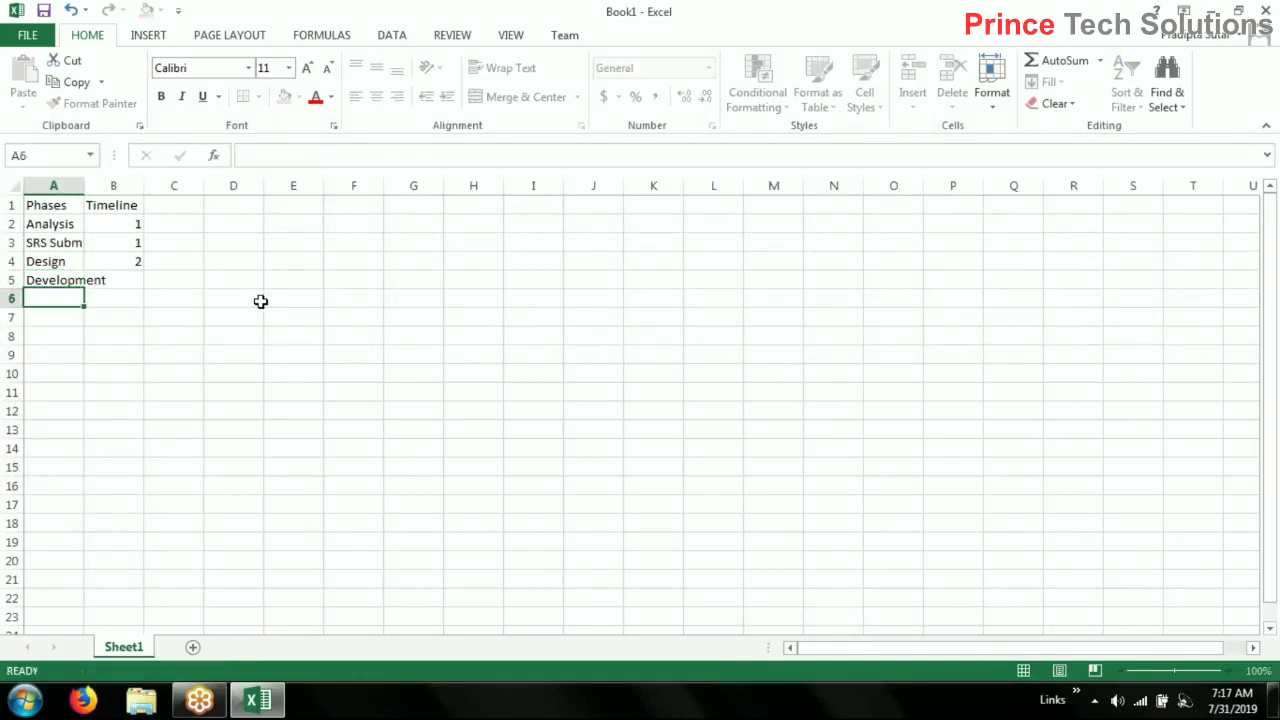
key(Up)
key(Right)
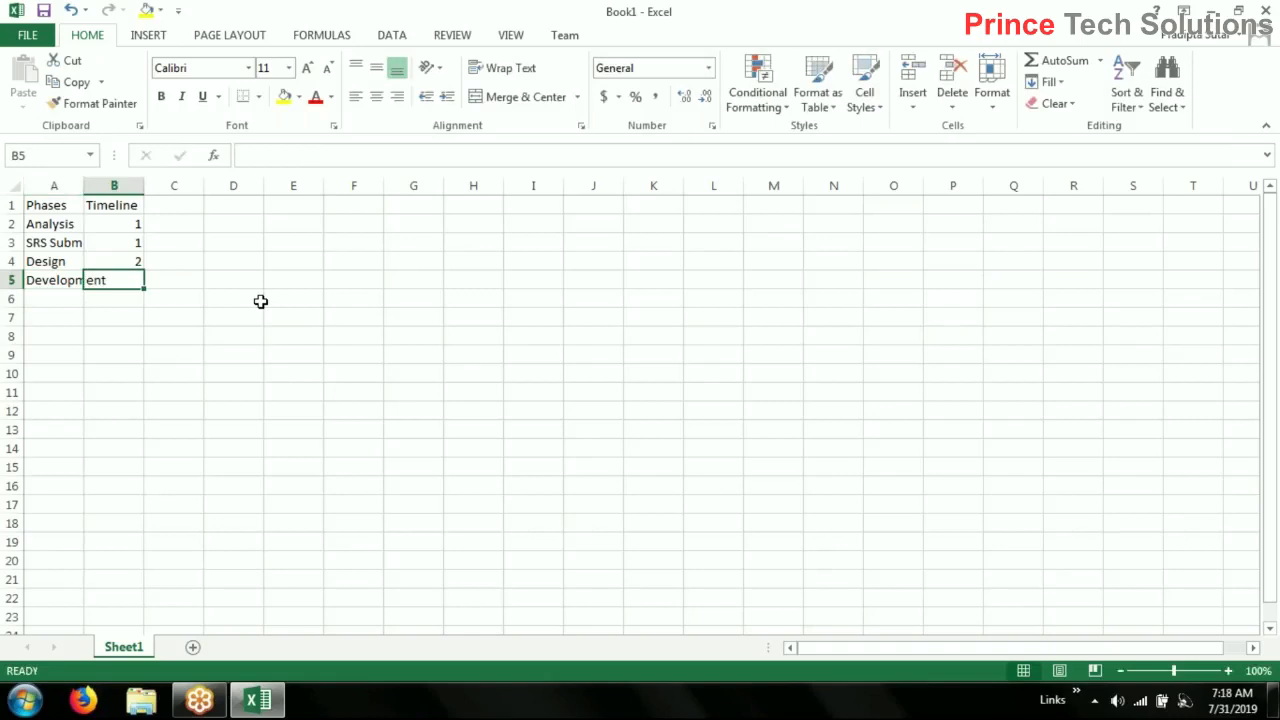
text(8)
key(Return)
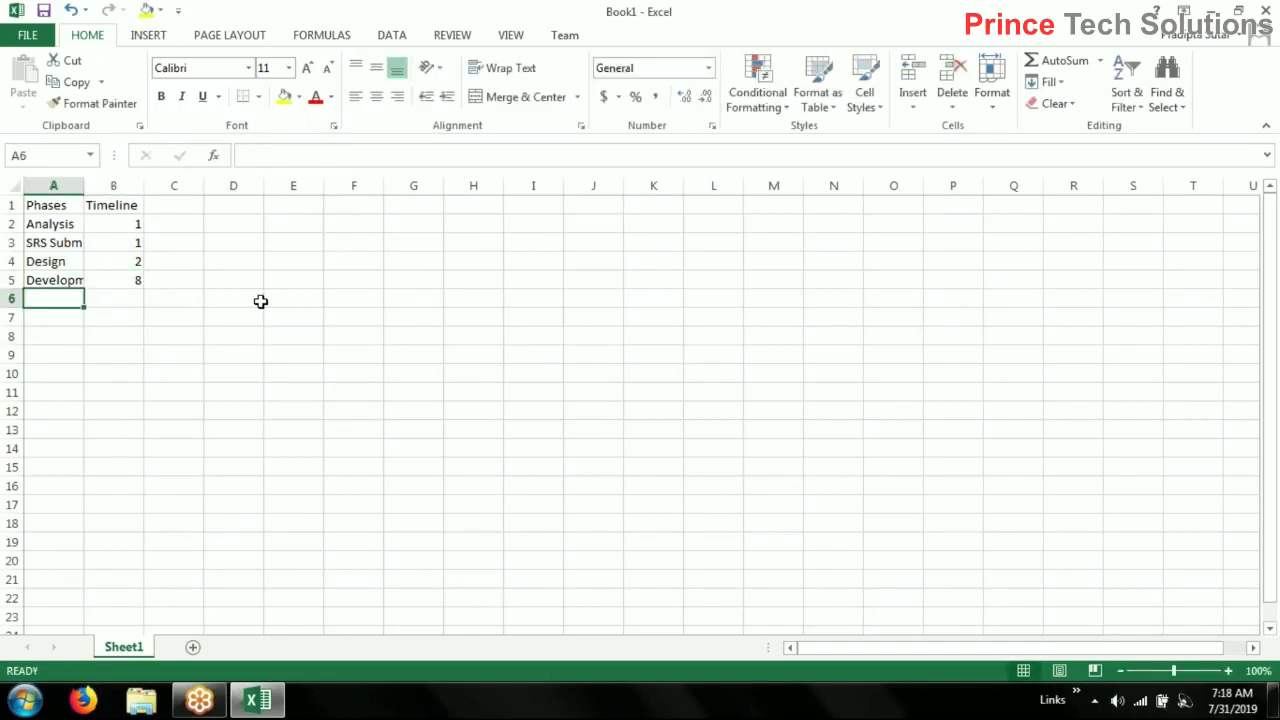
Add Integration with timeline 2 and Testing with timeline 4
text(I)
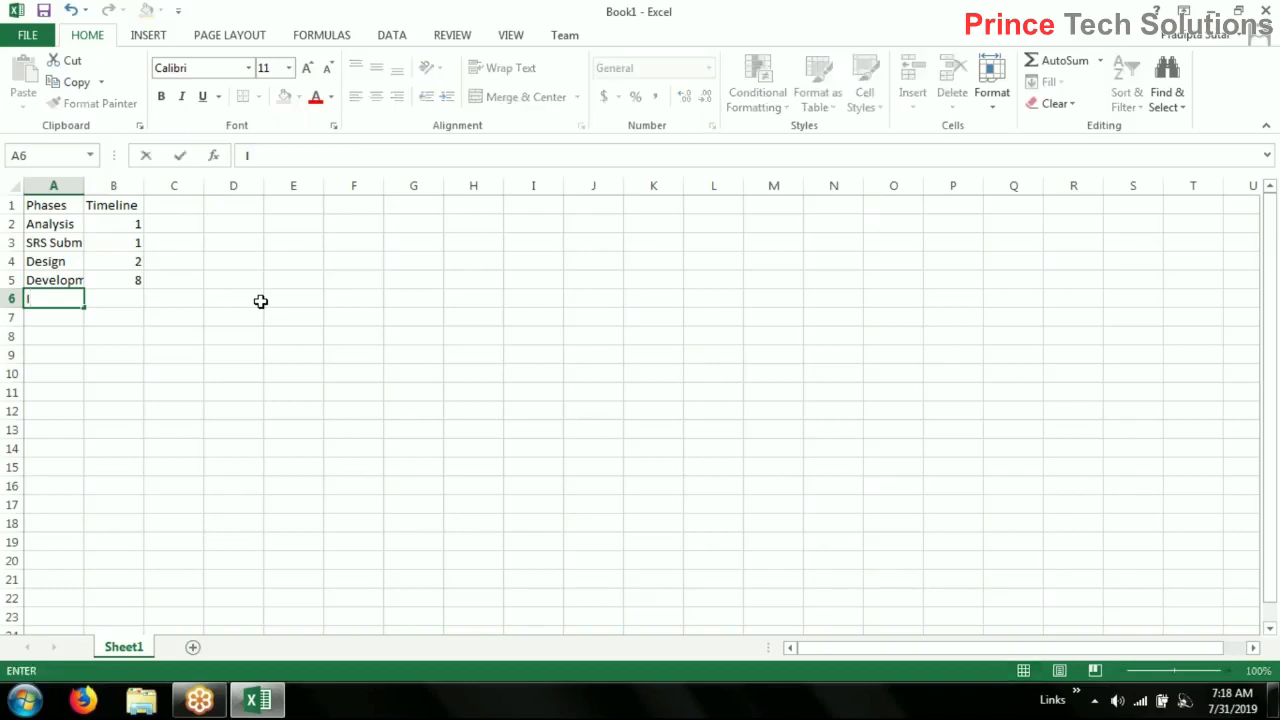
text(ntegratio)
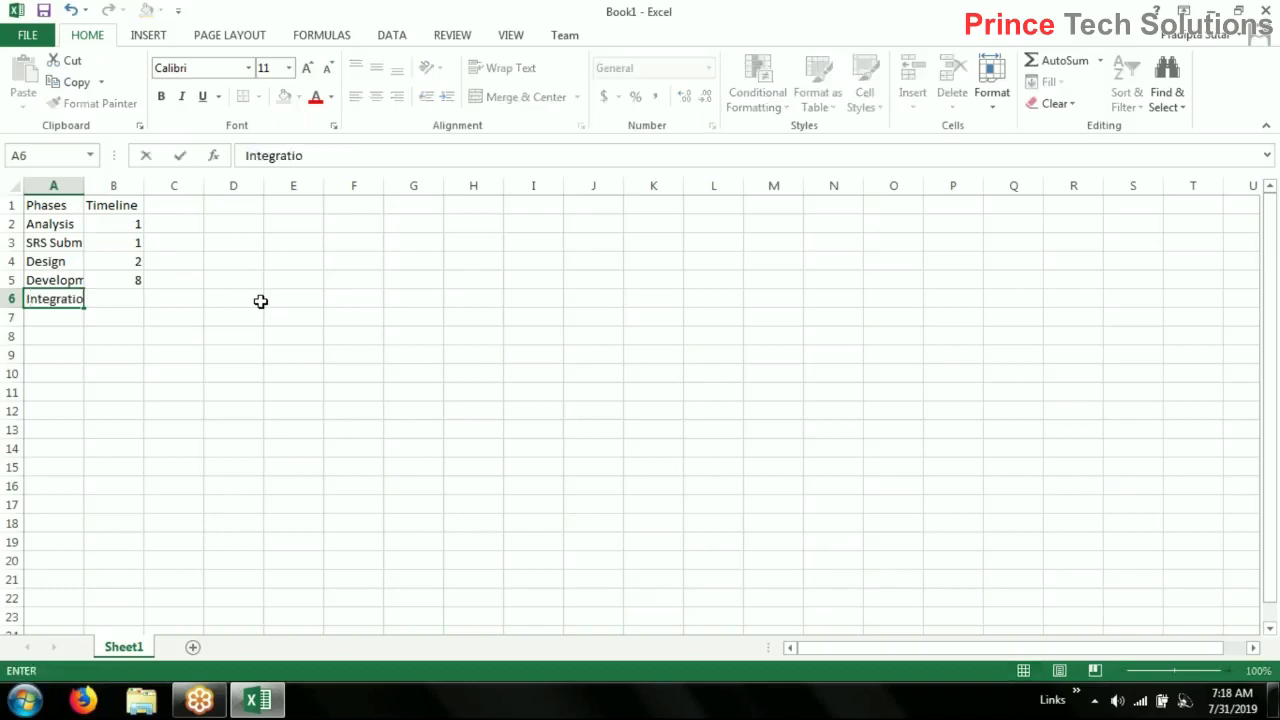
text(n)
key(Tab)
text(2)
key(Return)
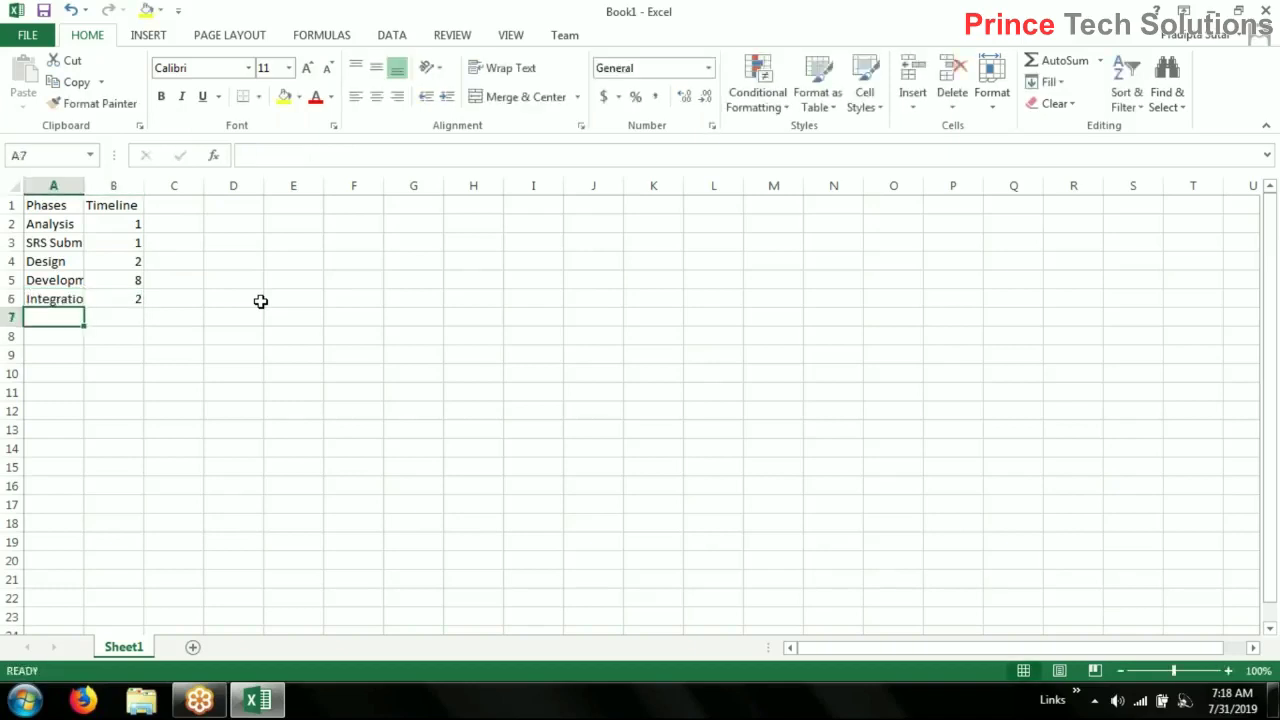
text(Testing)
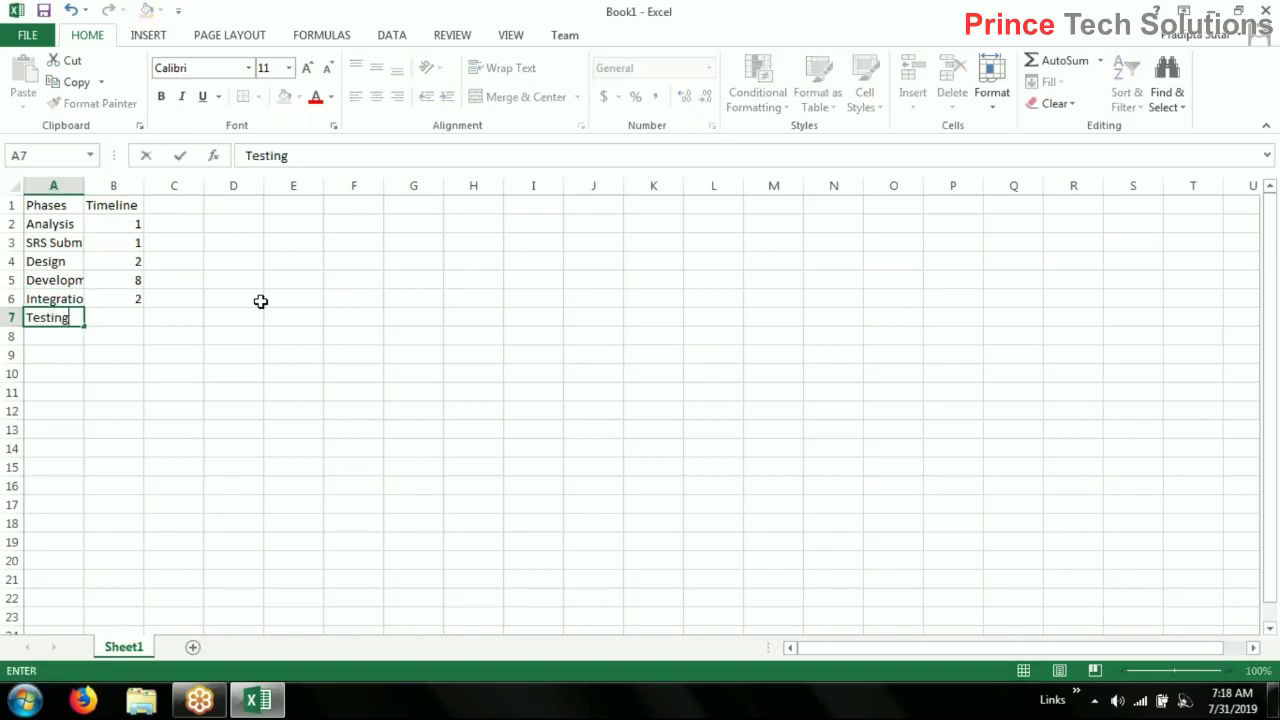
key(Return)
key(Up)
key(Right)
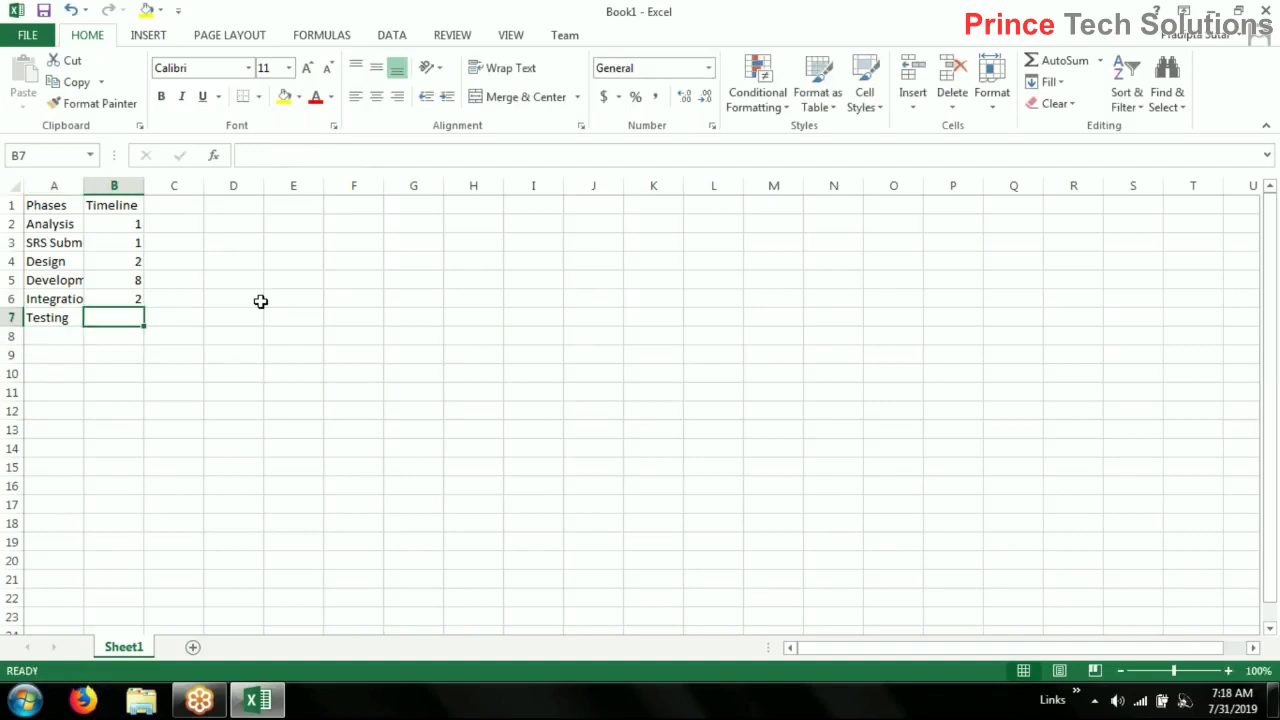
text(4)
key(Return)
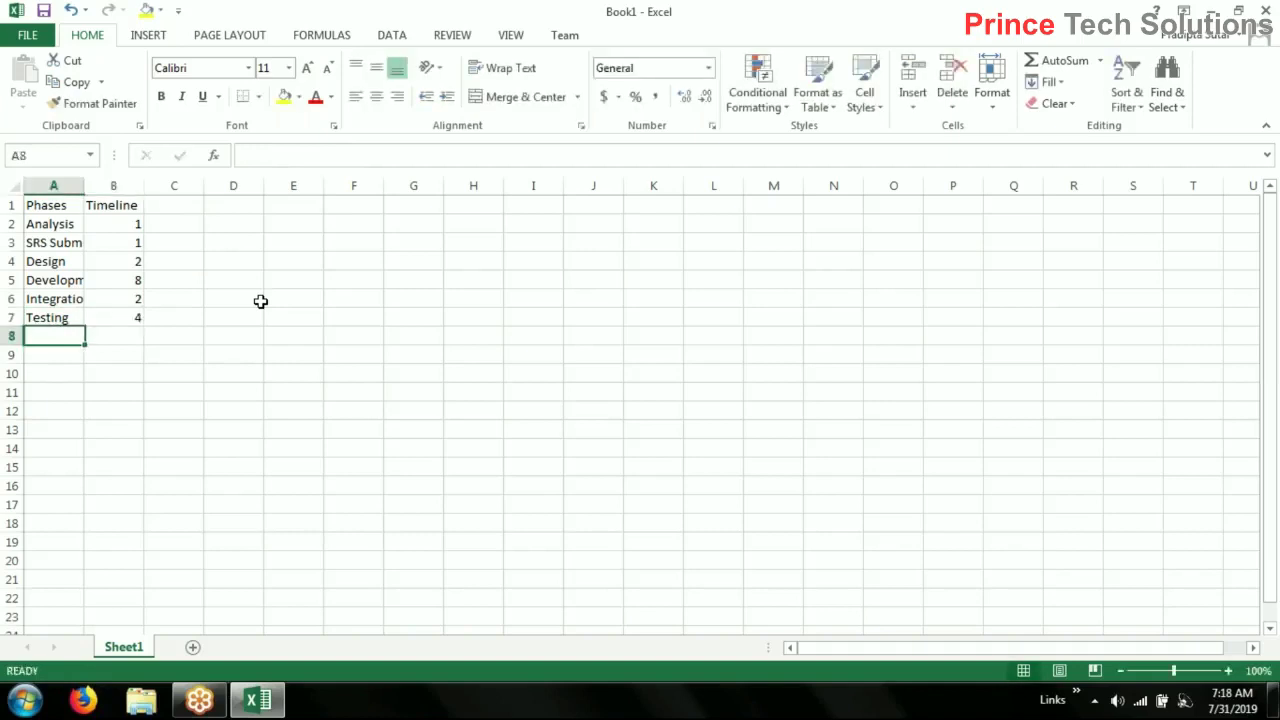
Check the Development, Integration and Testing timeline values
key(Up)
key(Right)
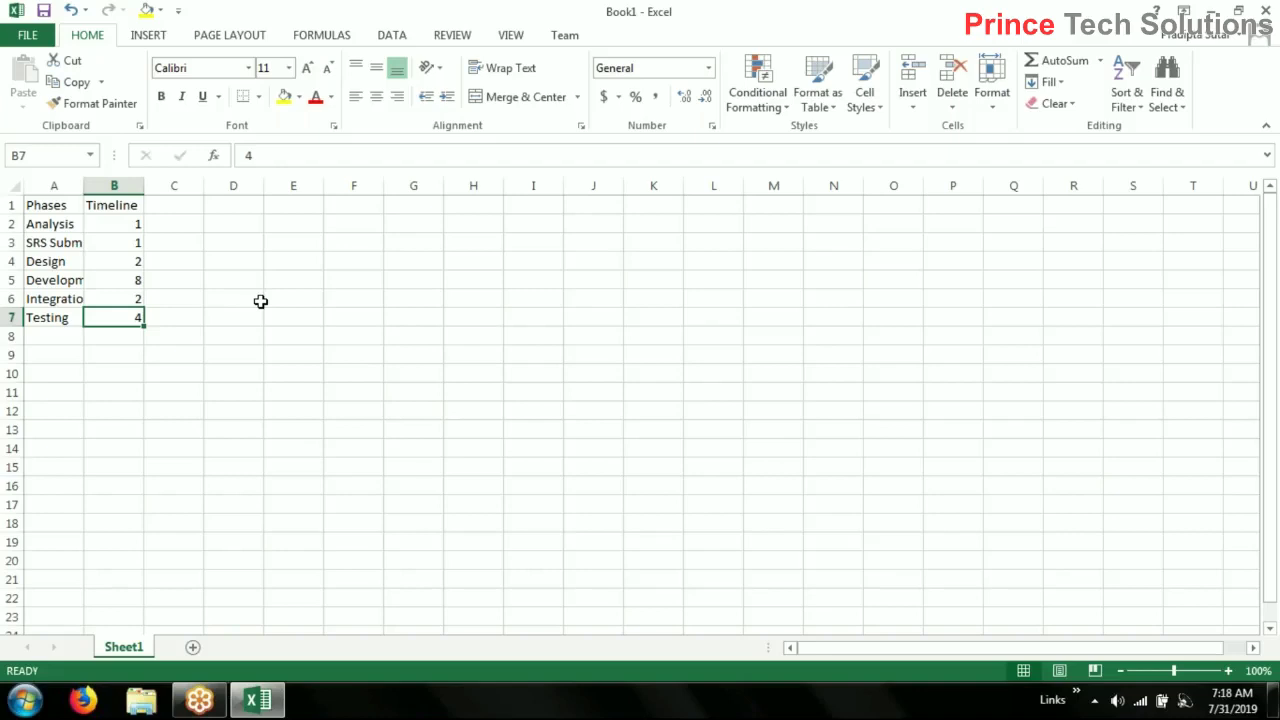
key(Up)
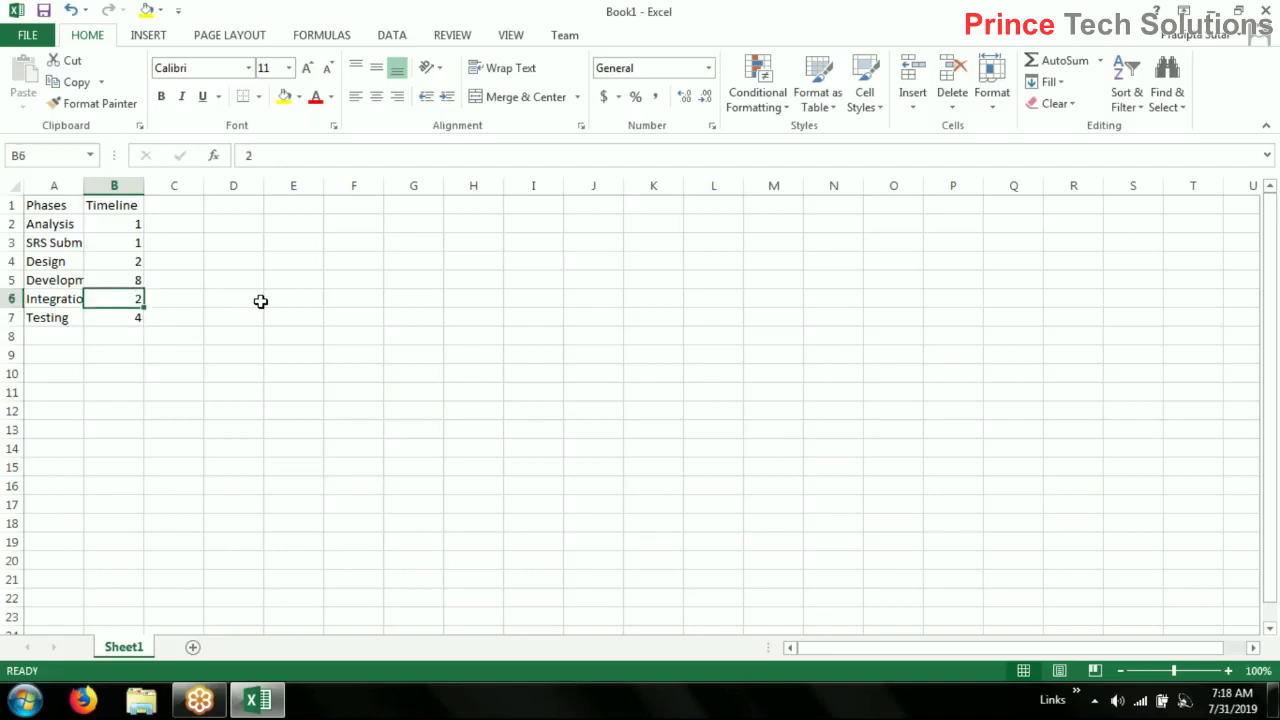
key(Up)
key(Down)
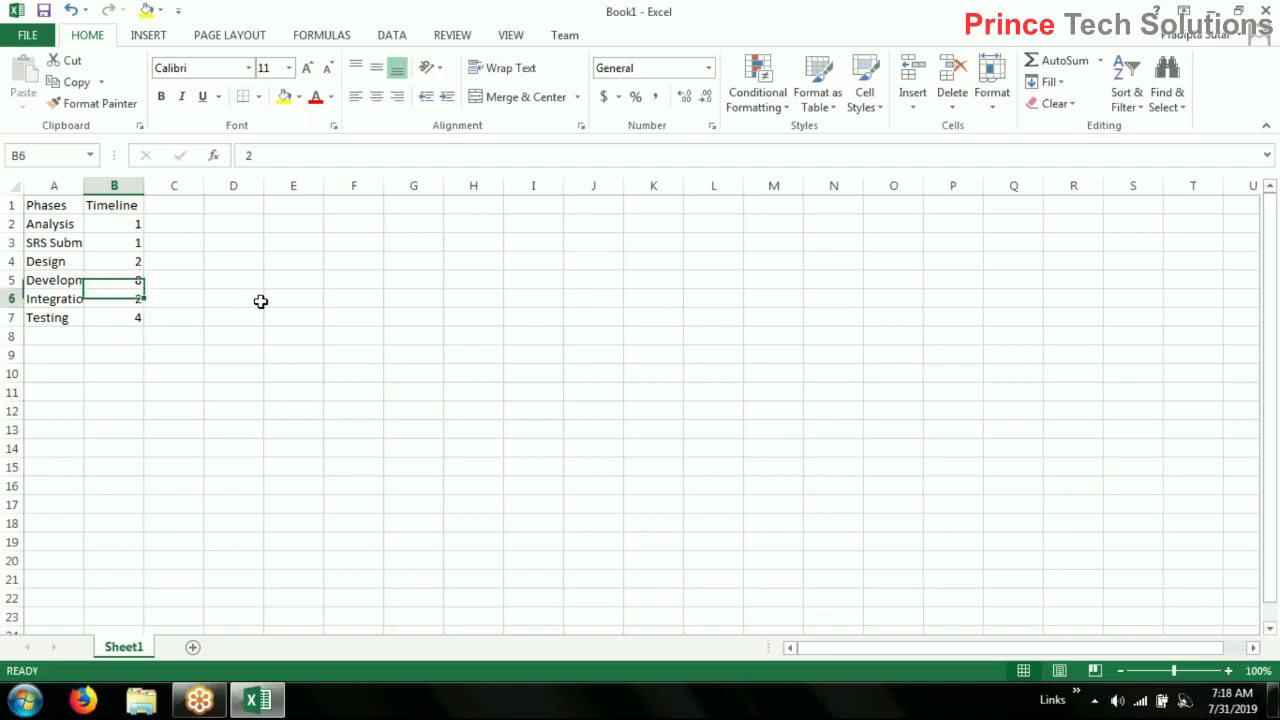
key(Down)
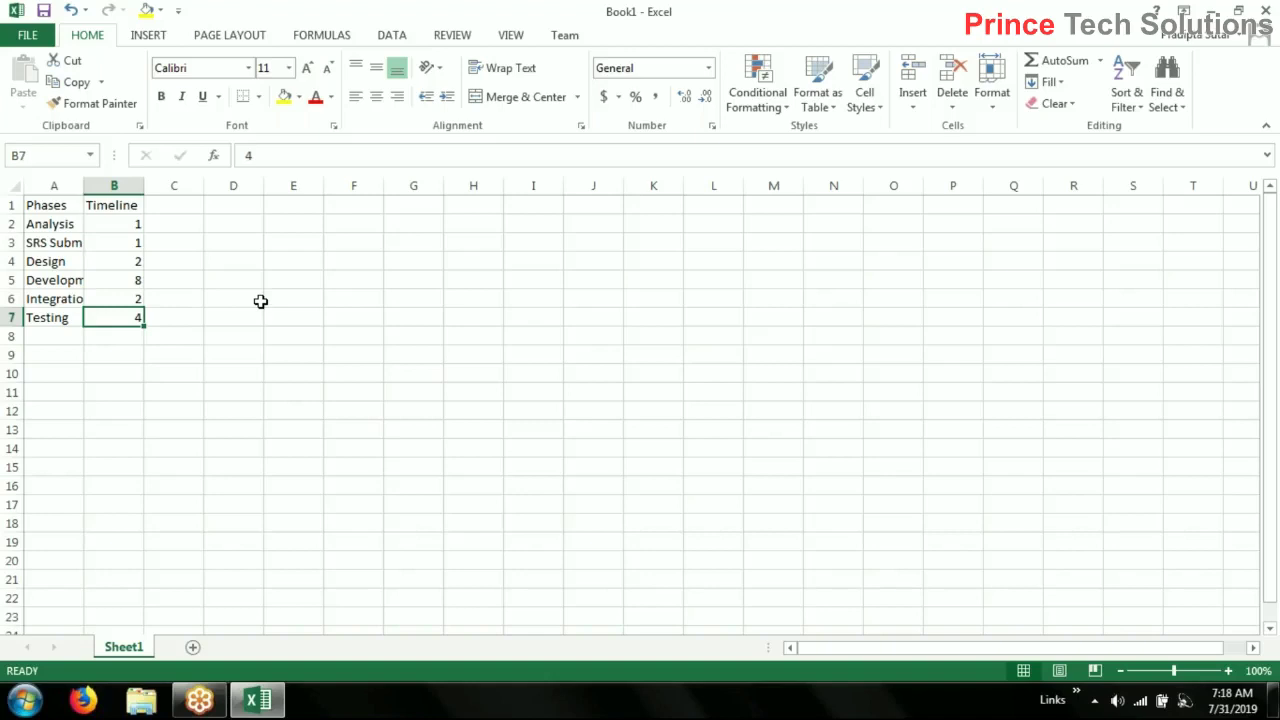
key(Up)
key(Up)
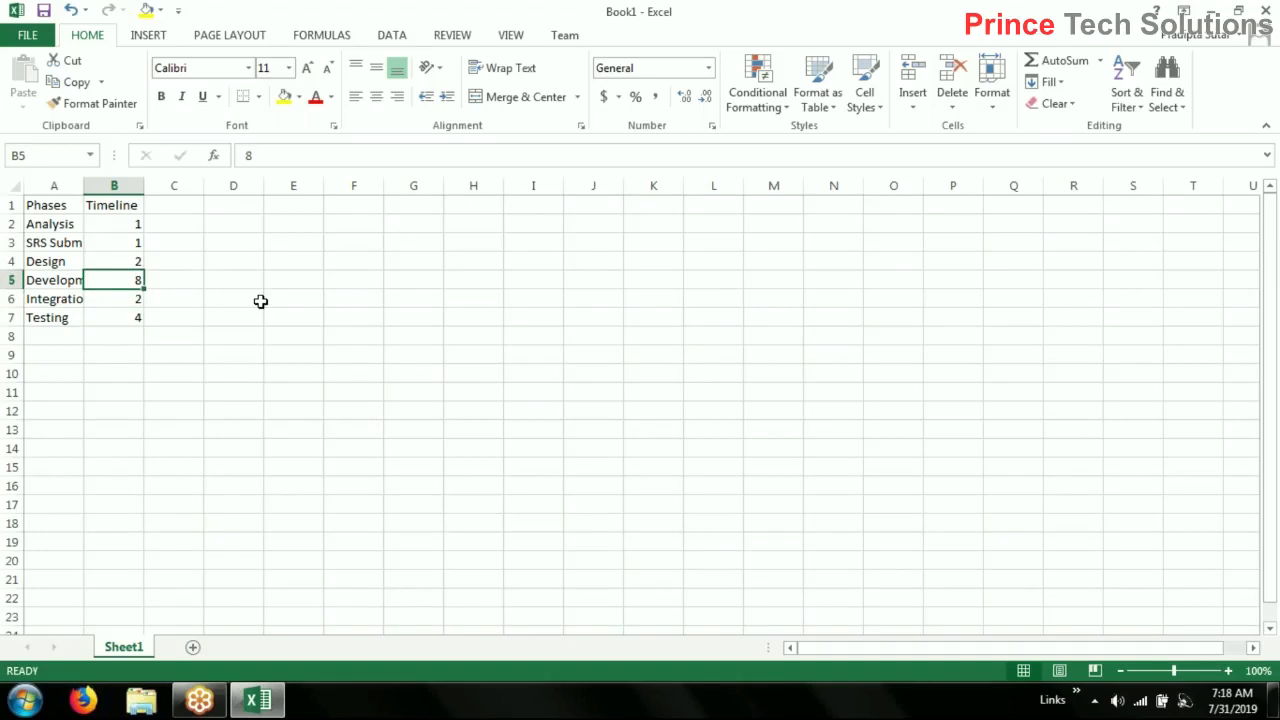
key(Down)
key(Down)
key(Down)
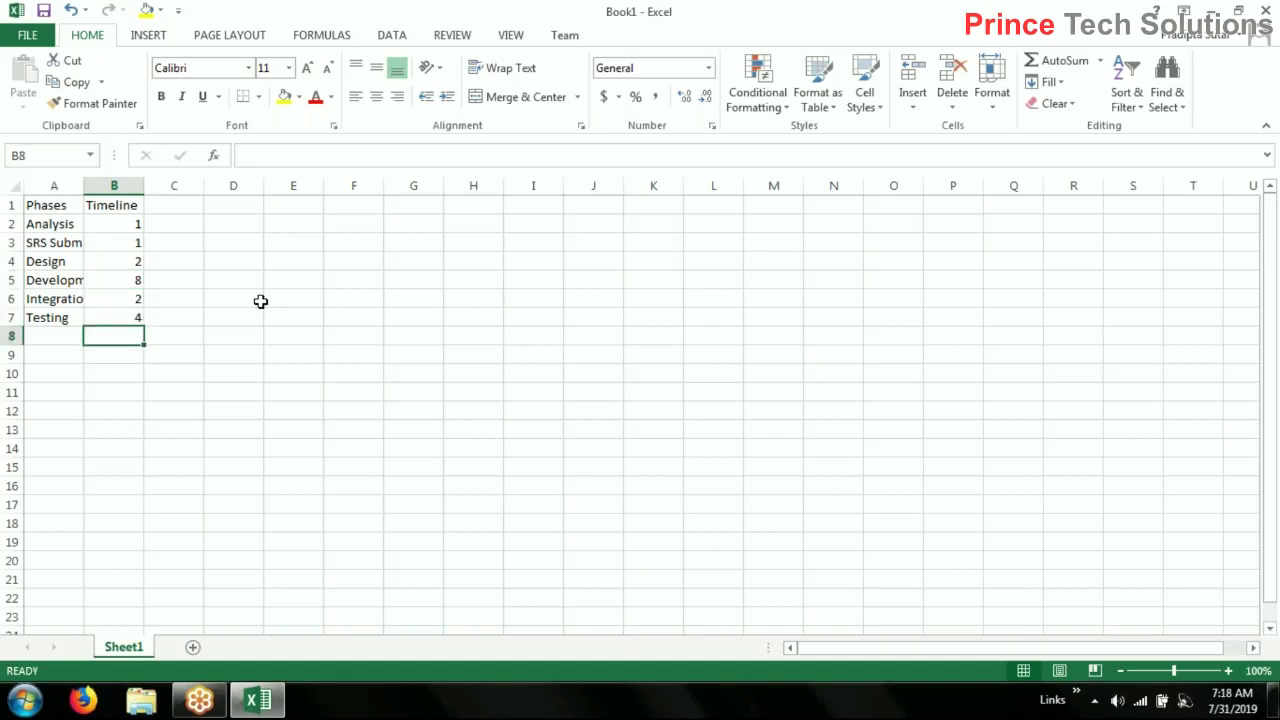
Add the phase names Golive (replacing Deployment), Training and Maintenance
key(Left)
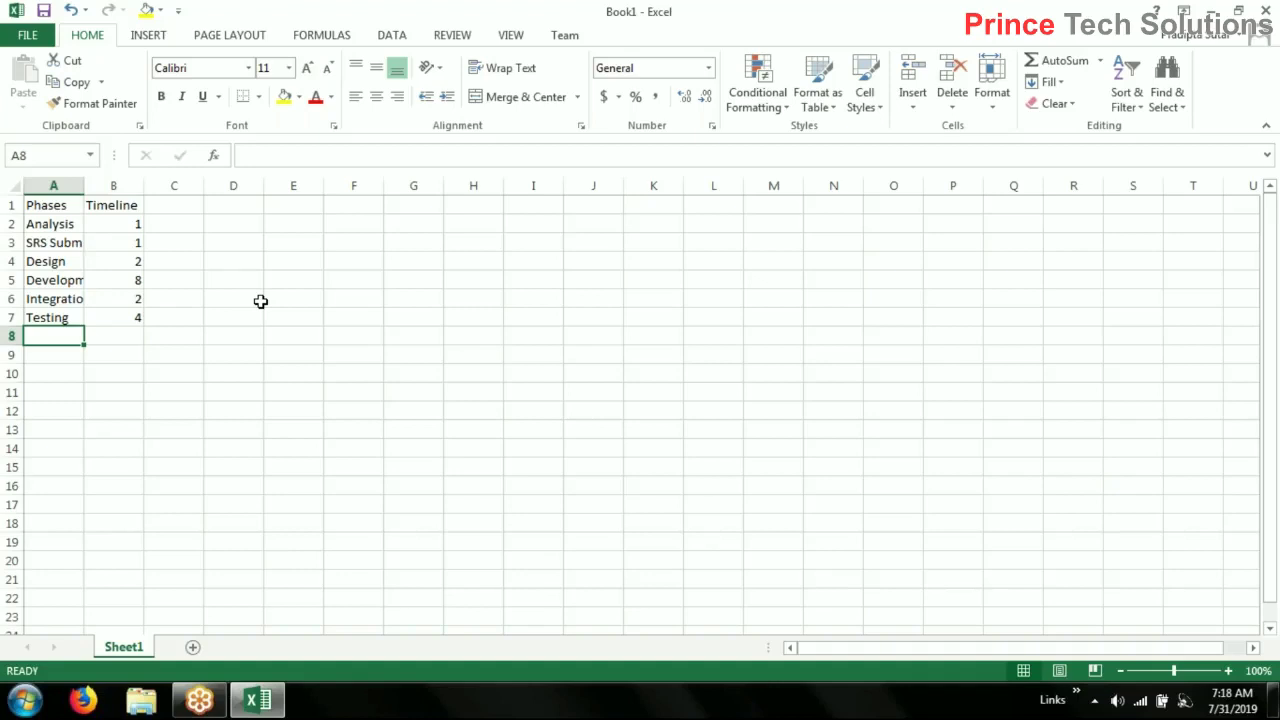
text(Depl)
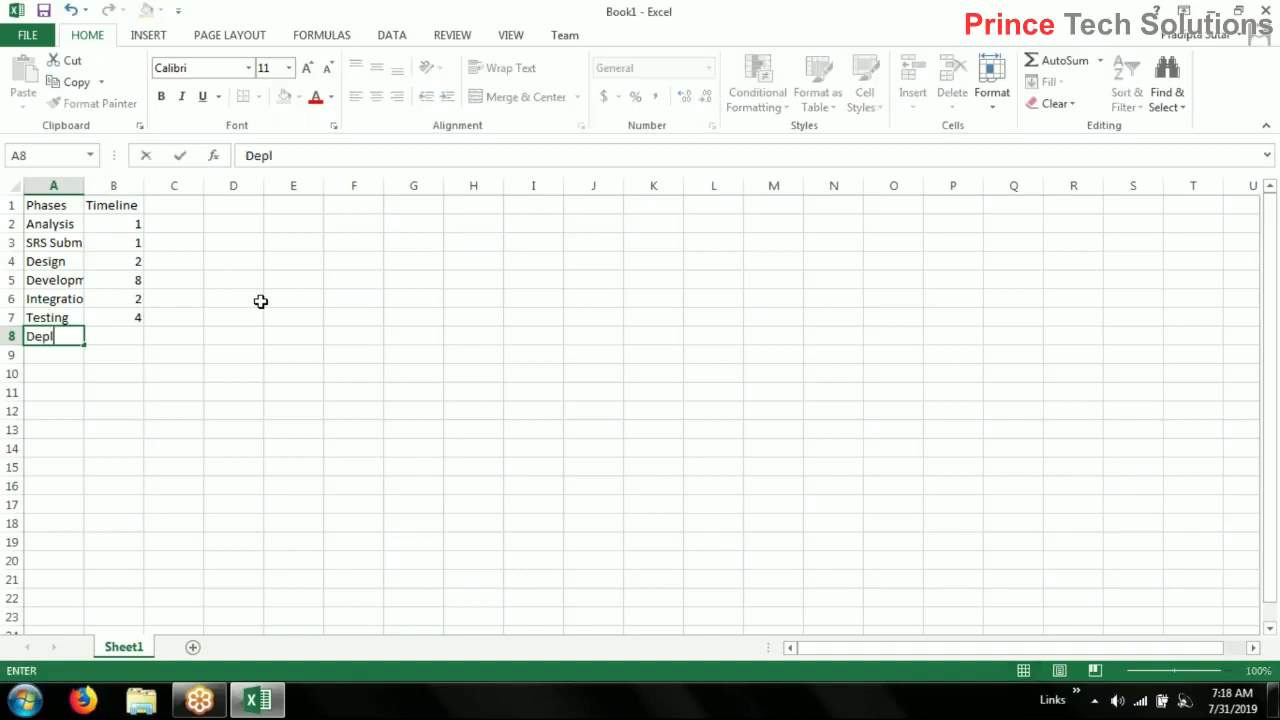
text(oyment)
key(Return)
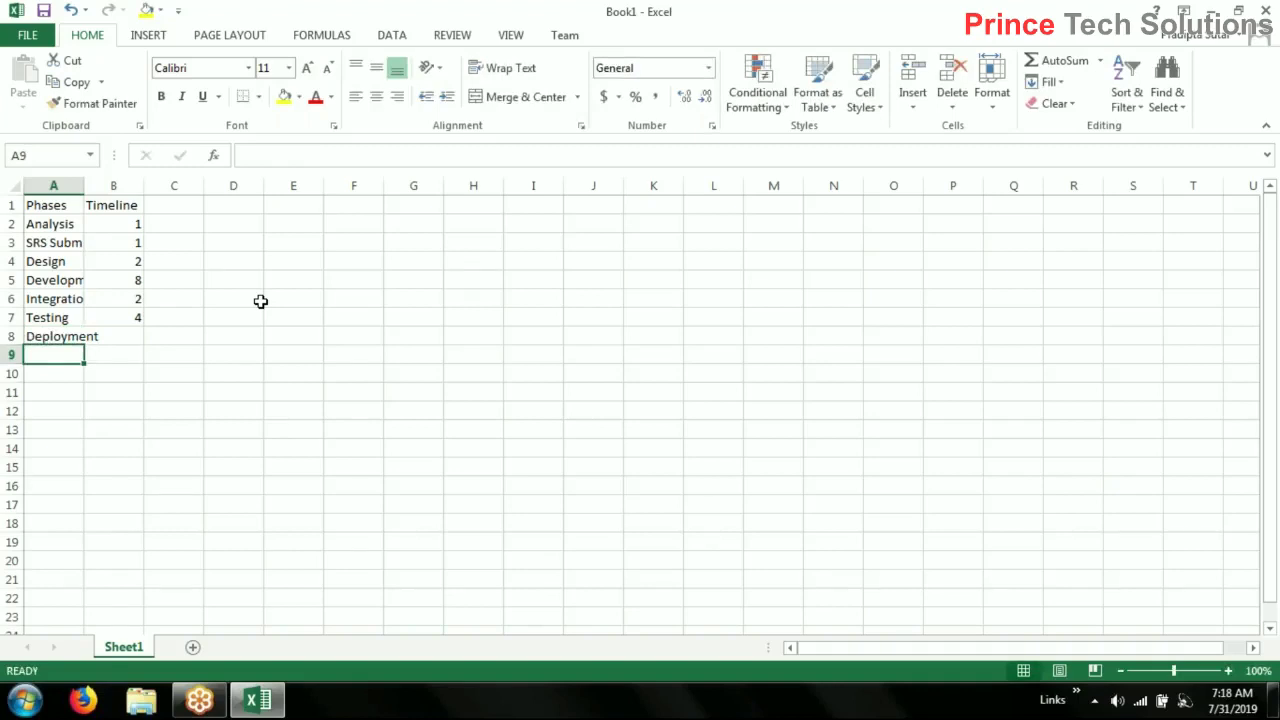
key(Up)
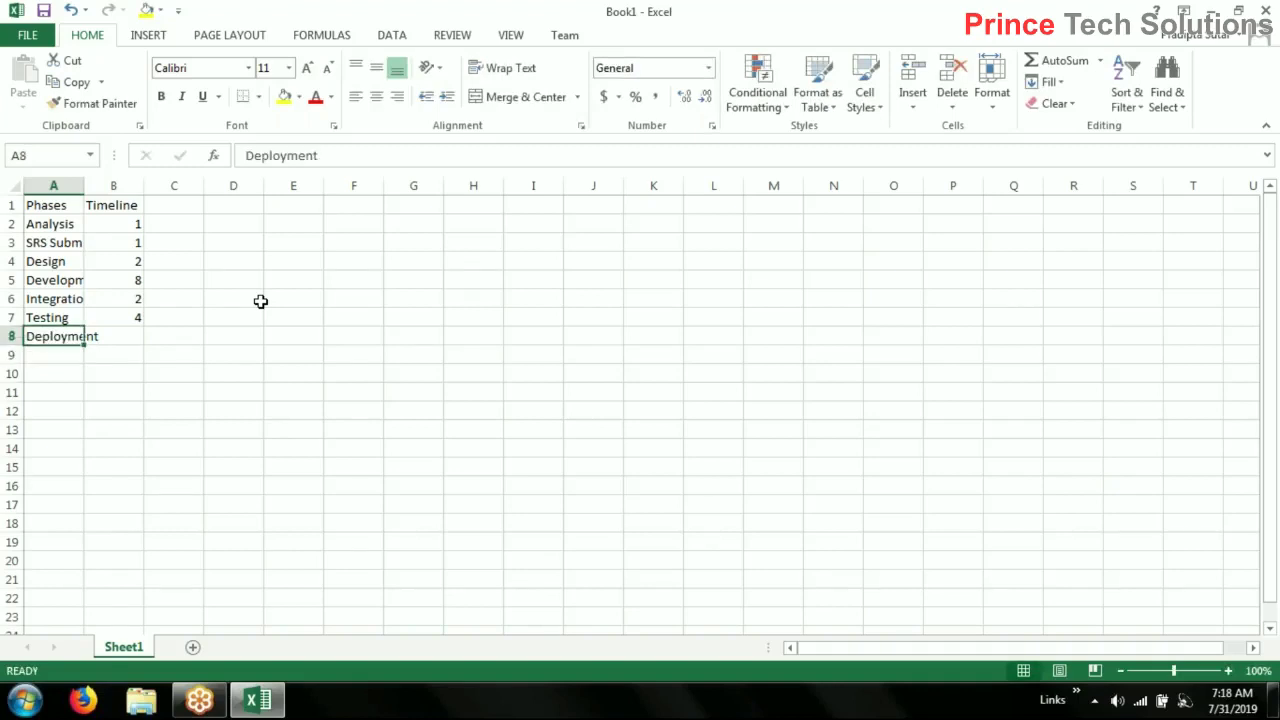
text(Goli)
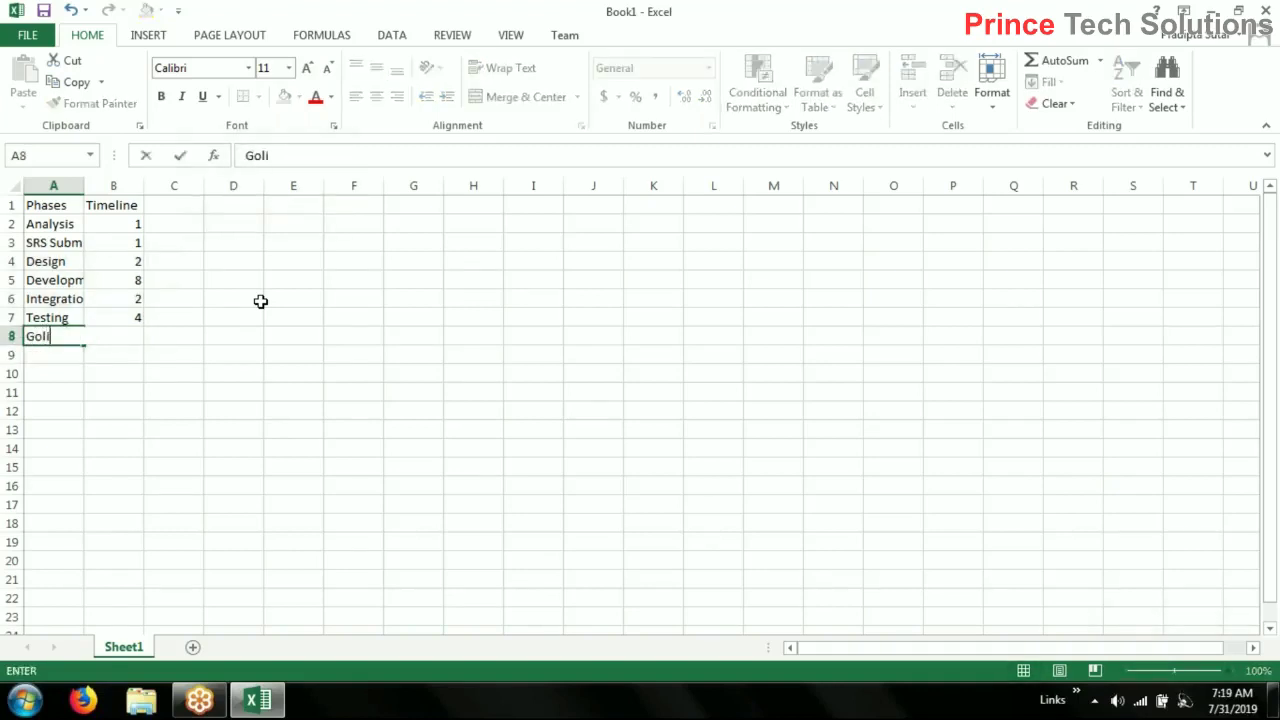
text(ve)
key(Return)
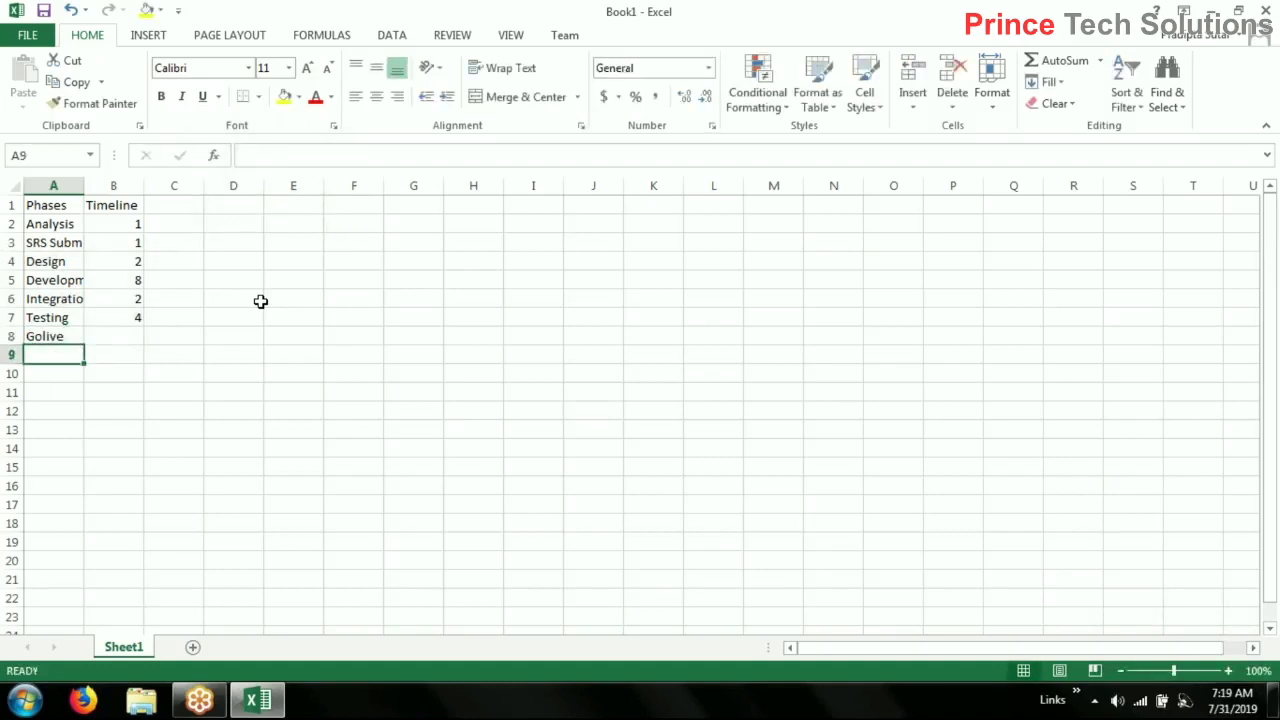
text(Training)
key(Return)
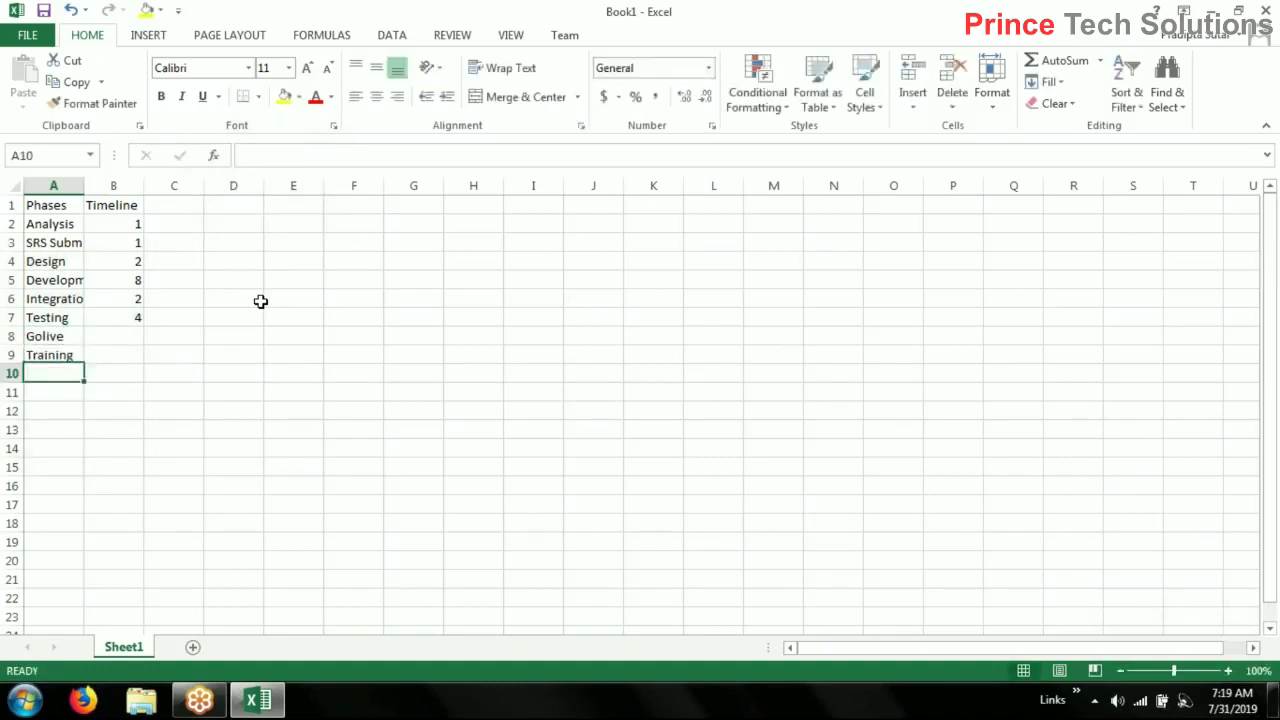
text(Maintenan)
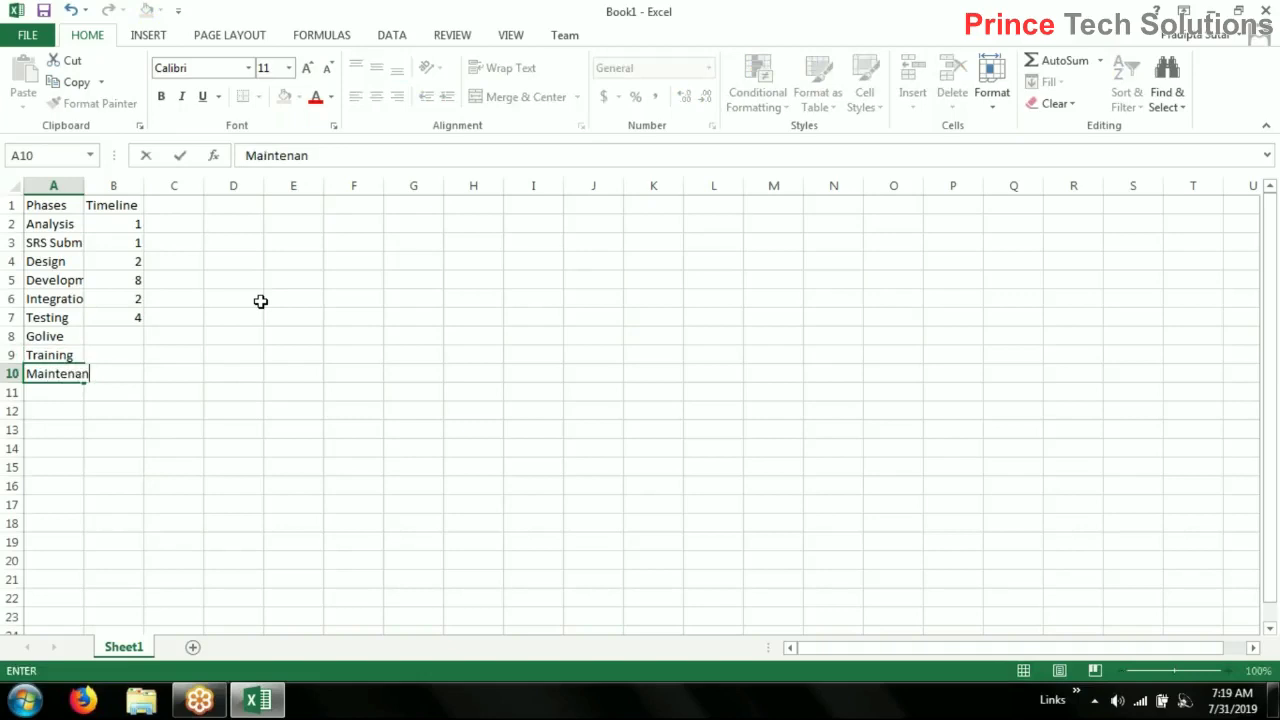
text(ce)
key(Return)
Give Golive timeline 1, Training 1 and Maintenance 12
key(Up)
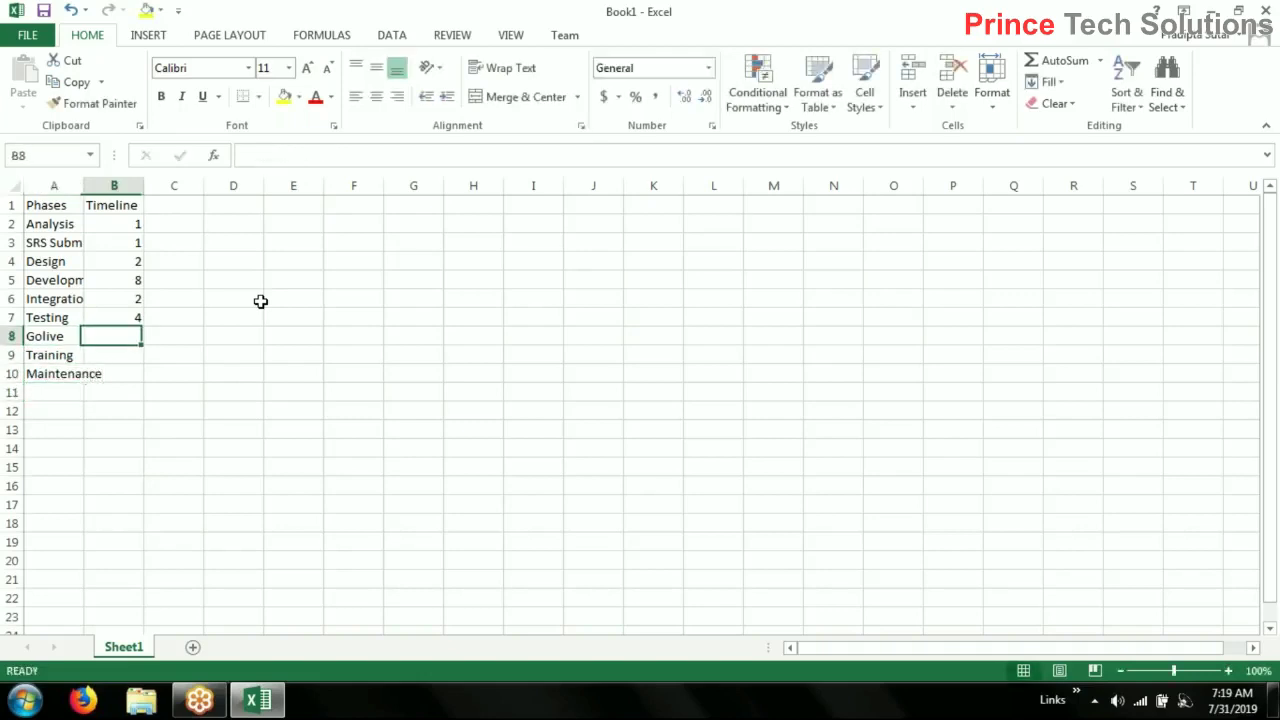
text(1)
key(Return)
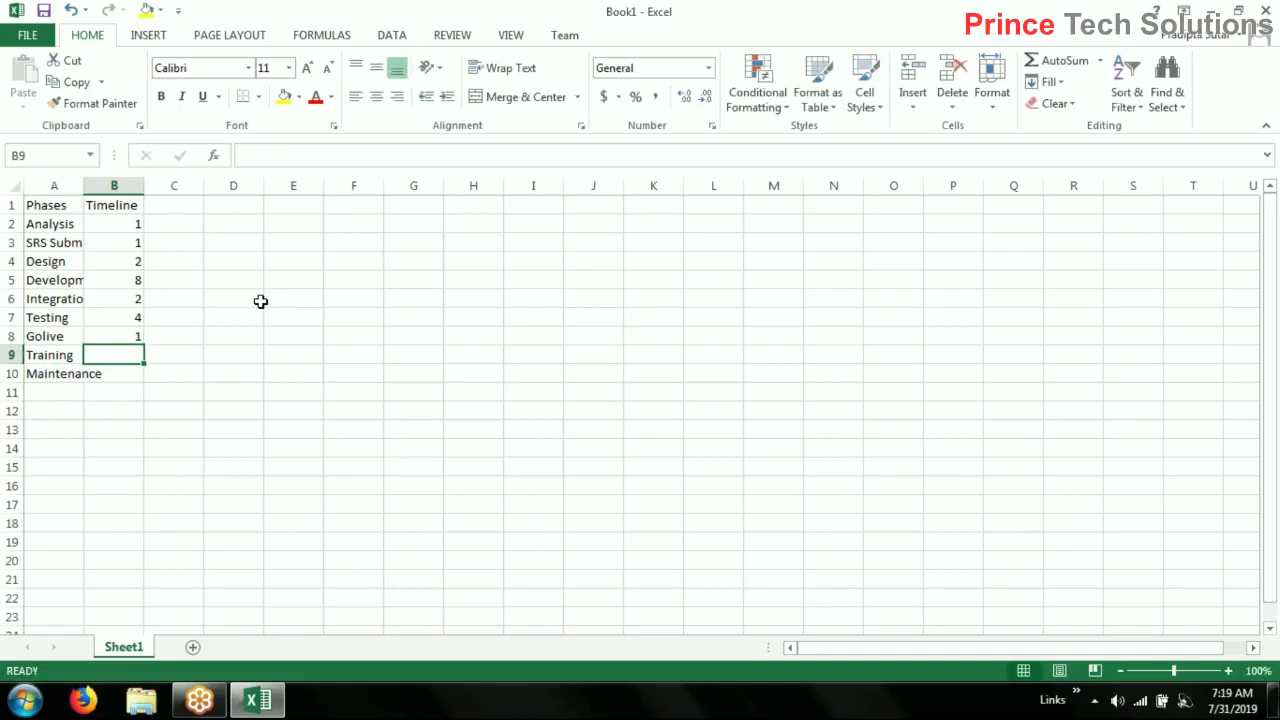
text(1)
key(Return)
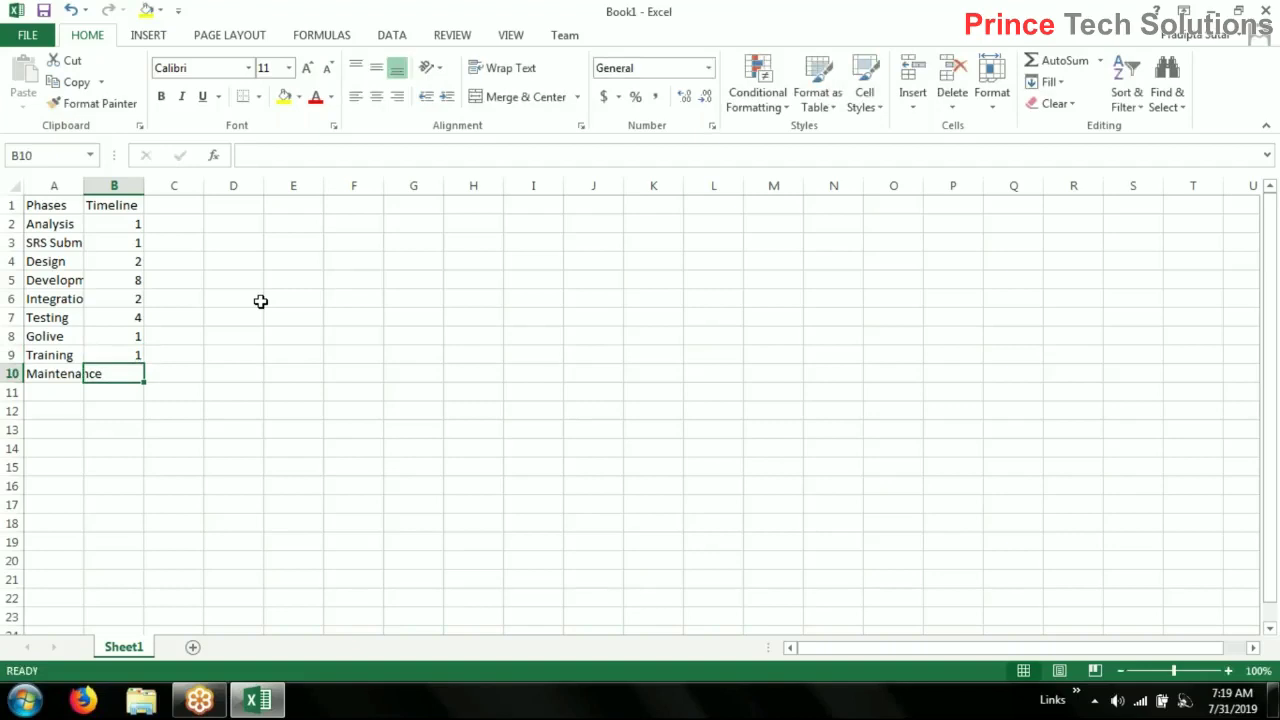
text(12)
key(Return)
Leave the File save screen without saving the workbook
click(330, 424)
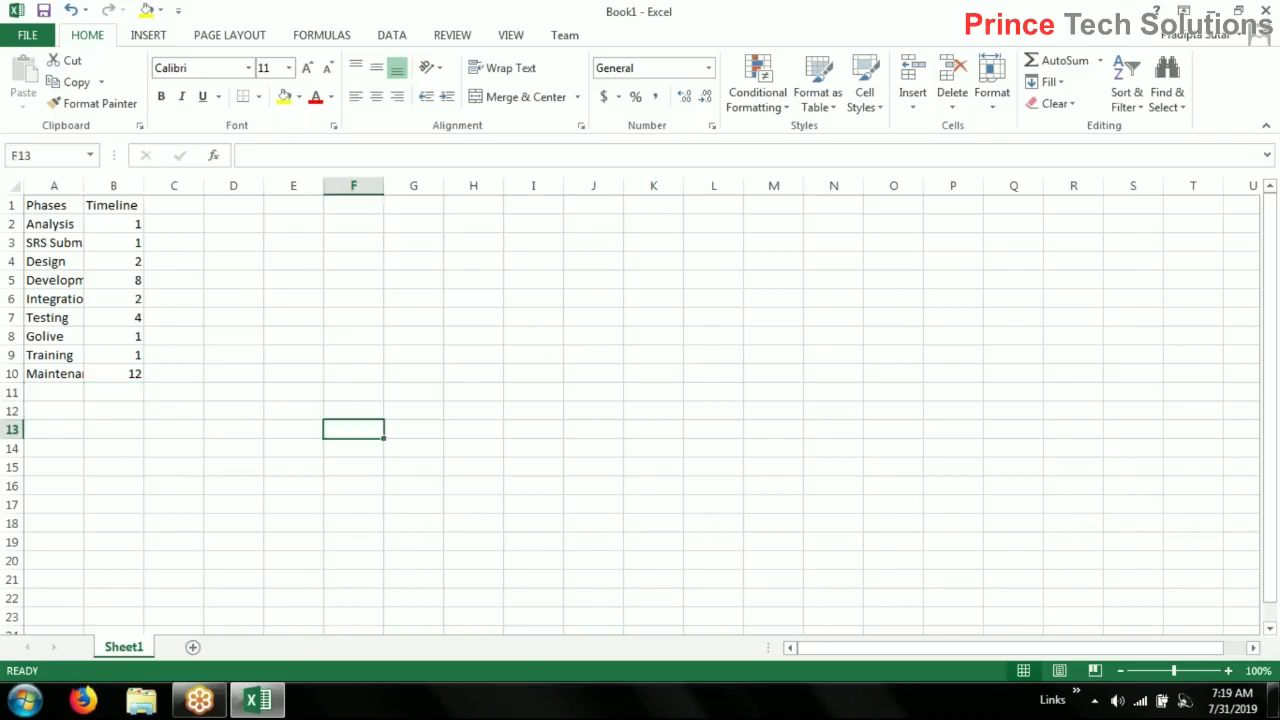
click(44, 12)
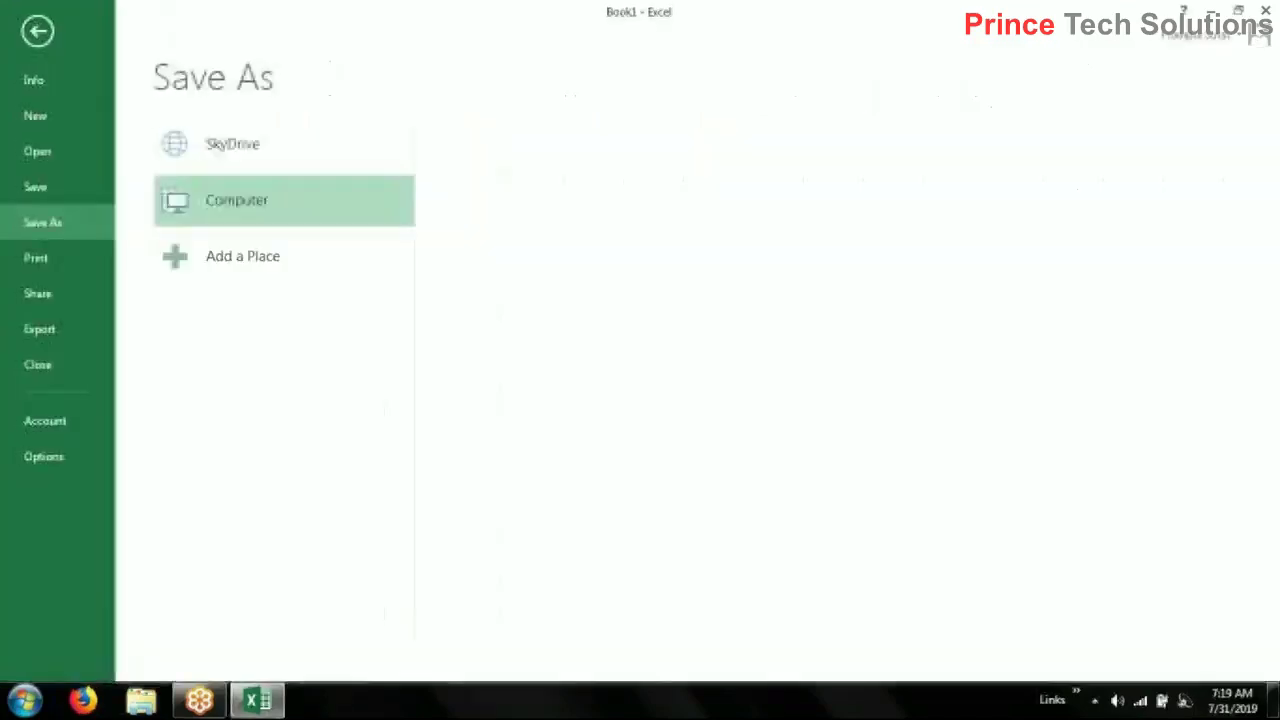
click(44, 42)
click(262, 411)
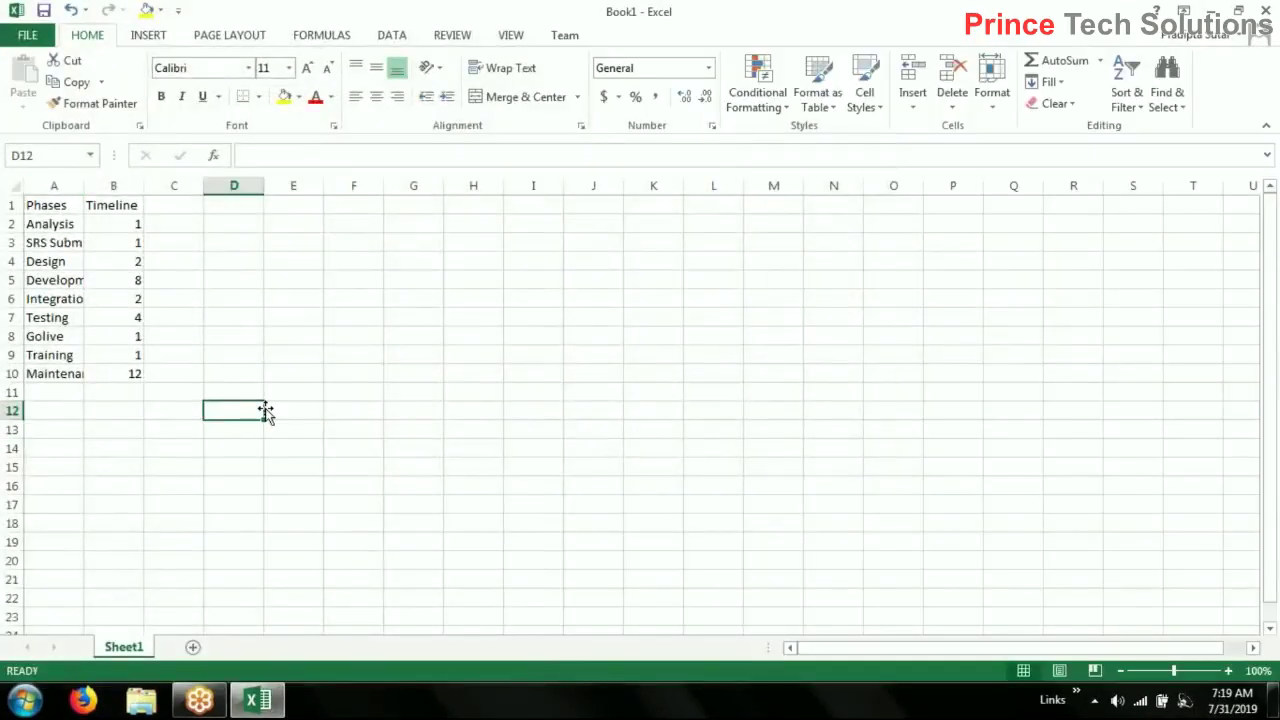
Copy the A1:B10 Phases and Timeline table and switch to the Tableau workbook
click(120, 373)
mouse_move(120, 373)
mouse_down()
mouse_move(40, 251)
mouse_move(45, 205)
mouse_up()
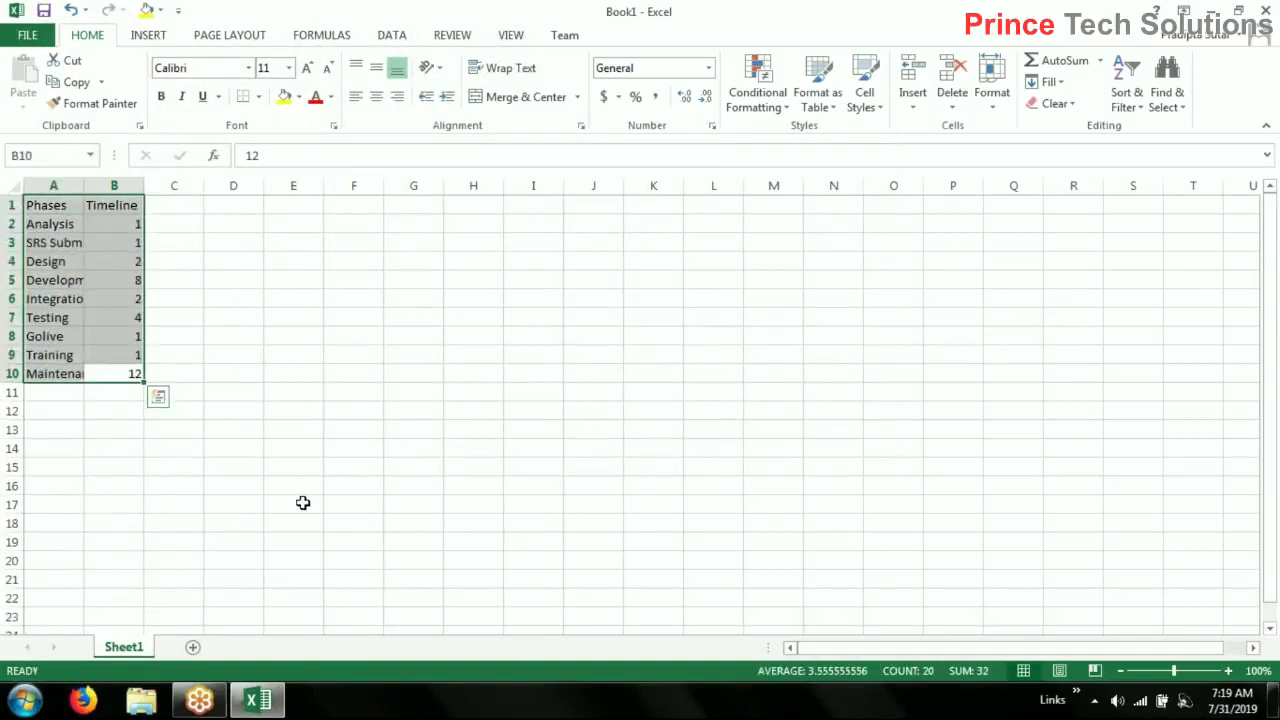
key(ctrl+c)
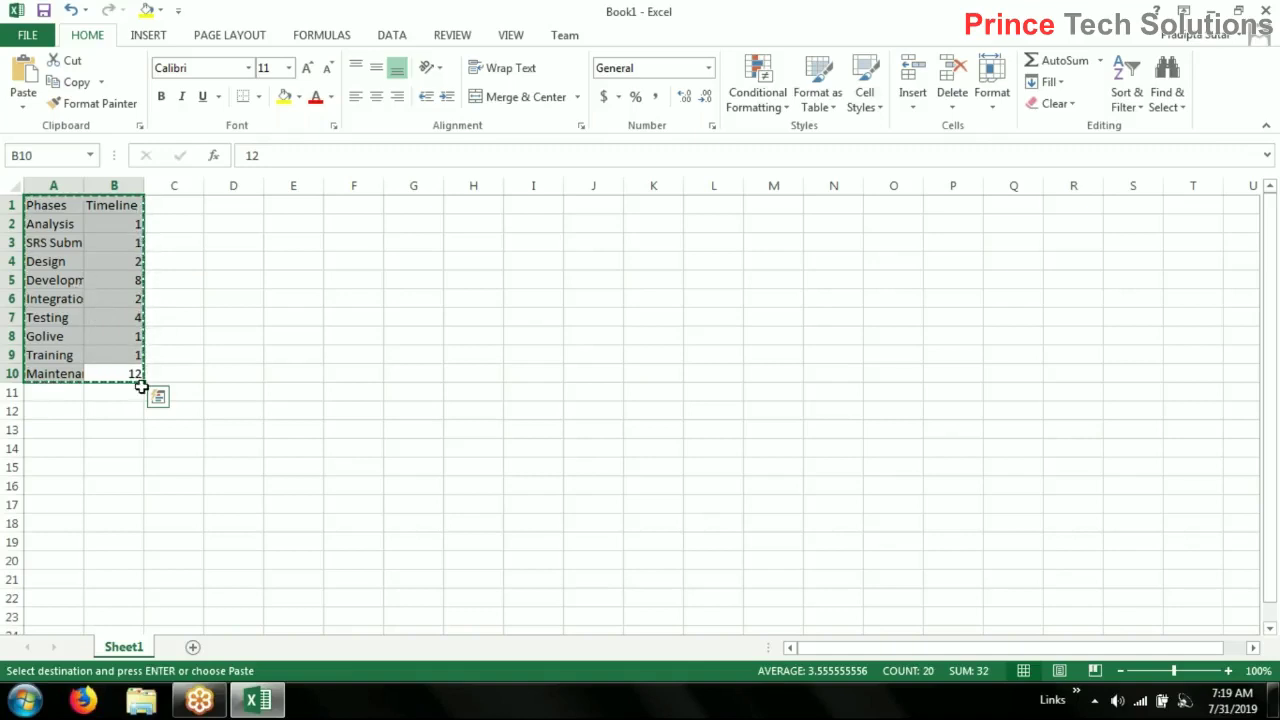
click(197, 706)
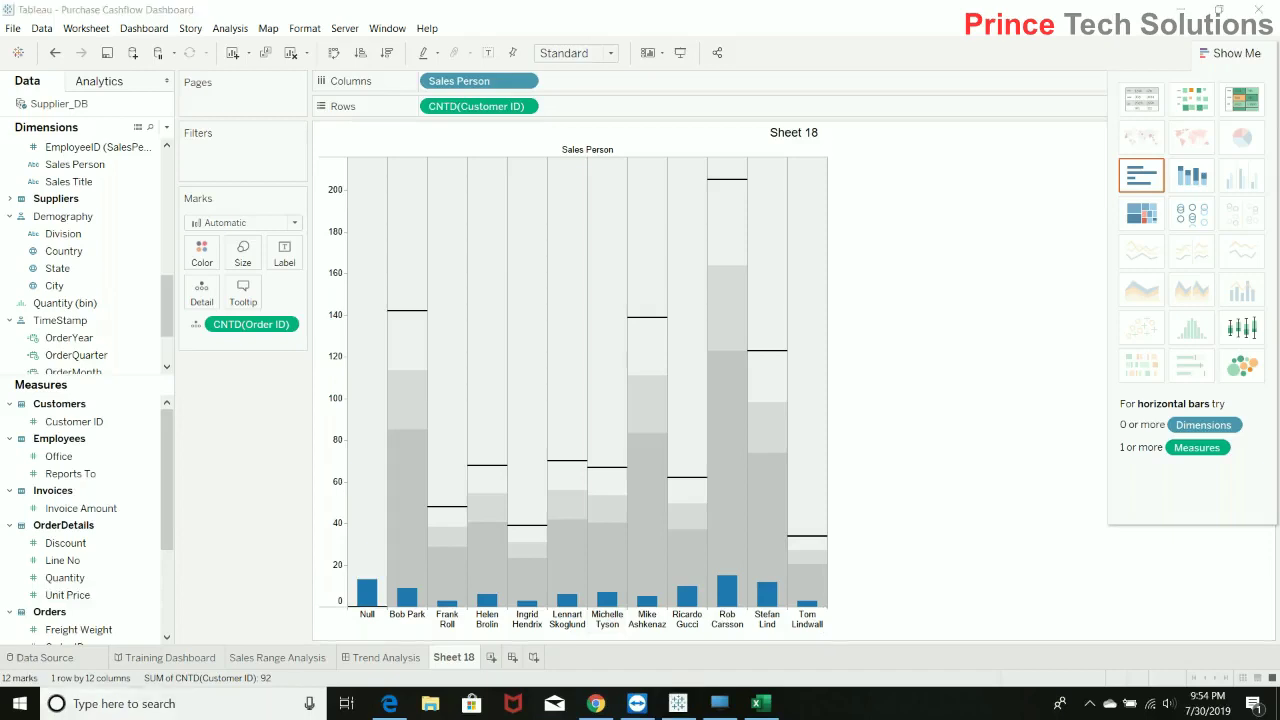
key(super+s)
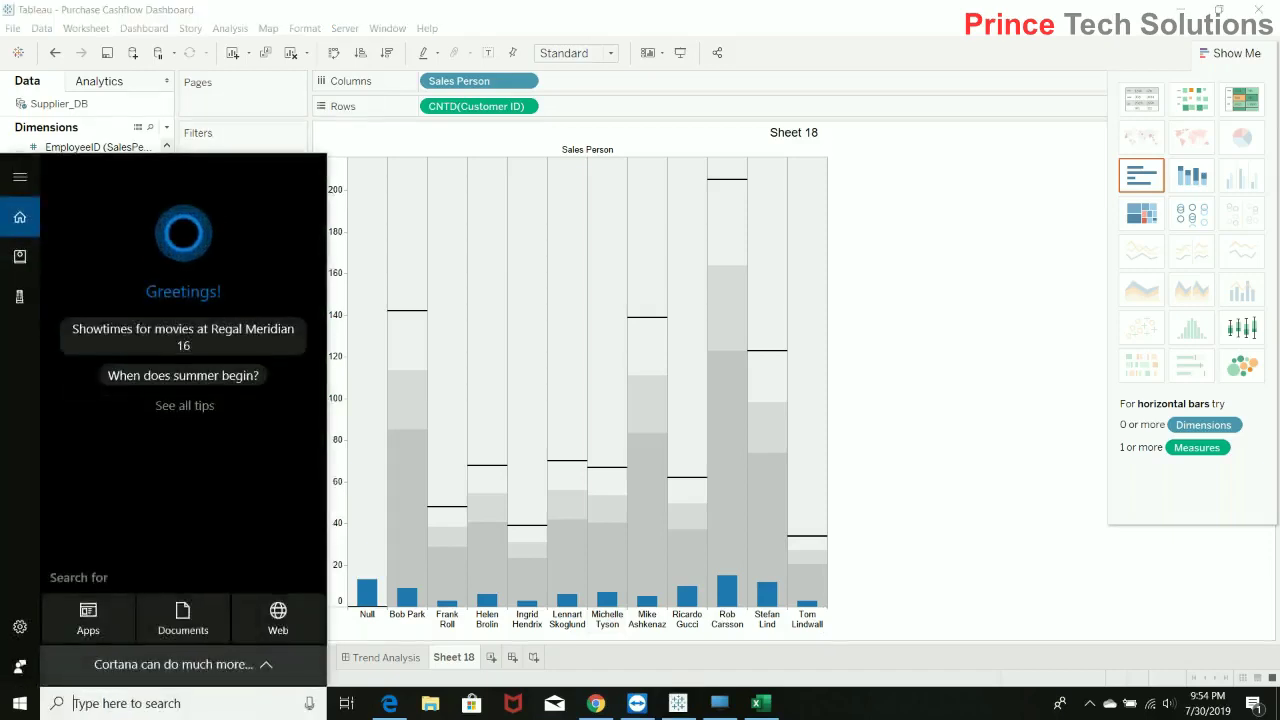
In Notepad, write SalesPerson,Target,Actual rows for Aman, Suman, Gita and Rajat, and select it all
text(note)
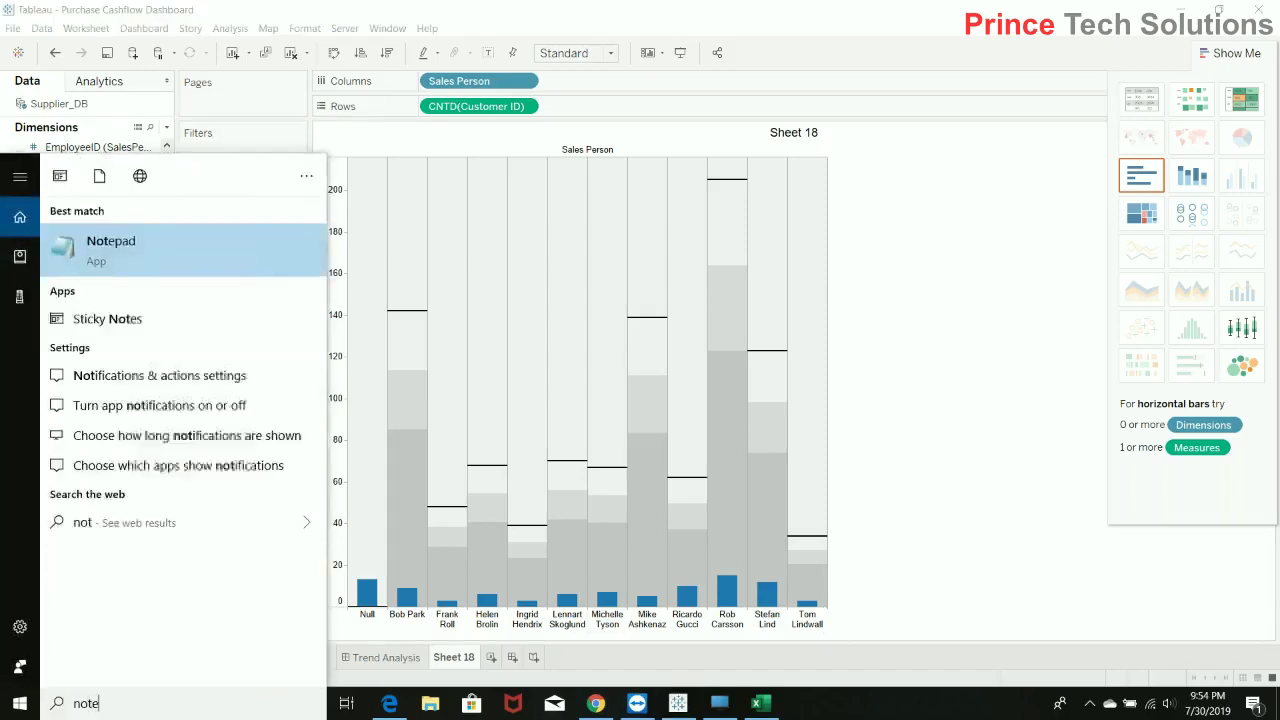
text(pad)
key(Return)
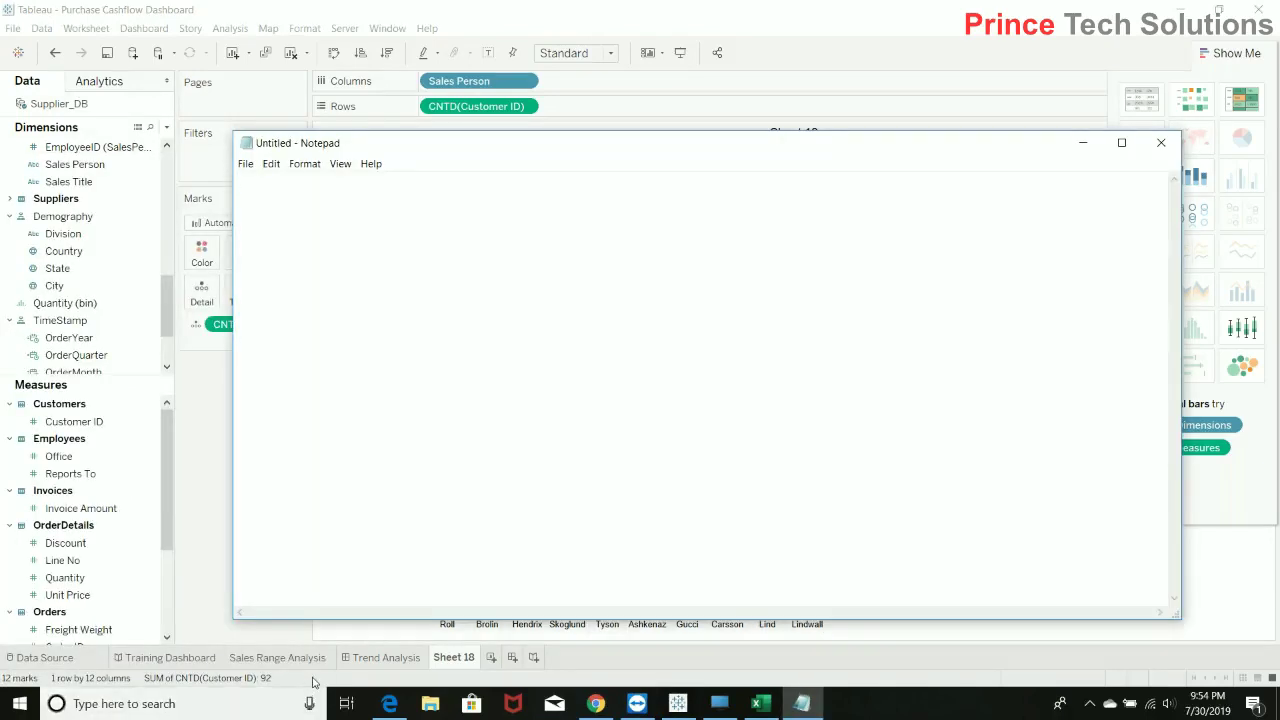
text(S)
text(alesPer)
text(son)
text(,)
text(Target)
text(,Actual)
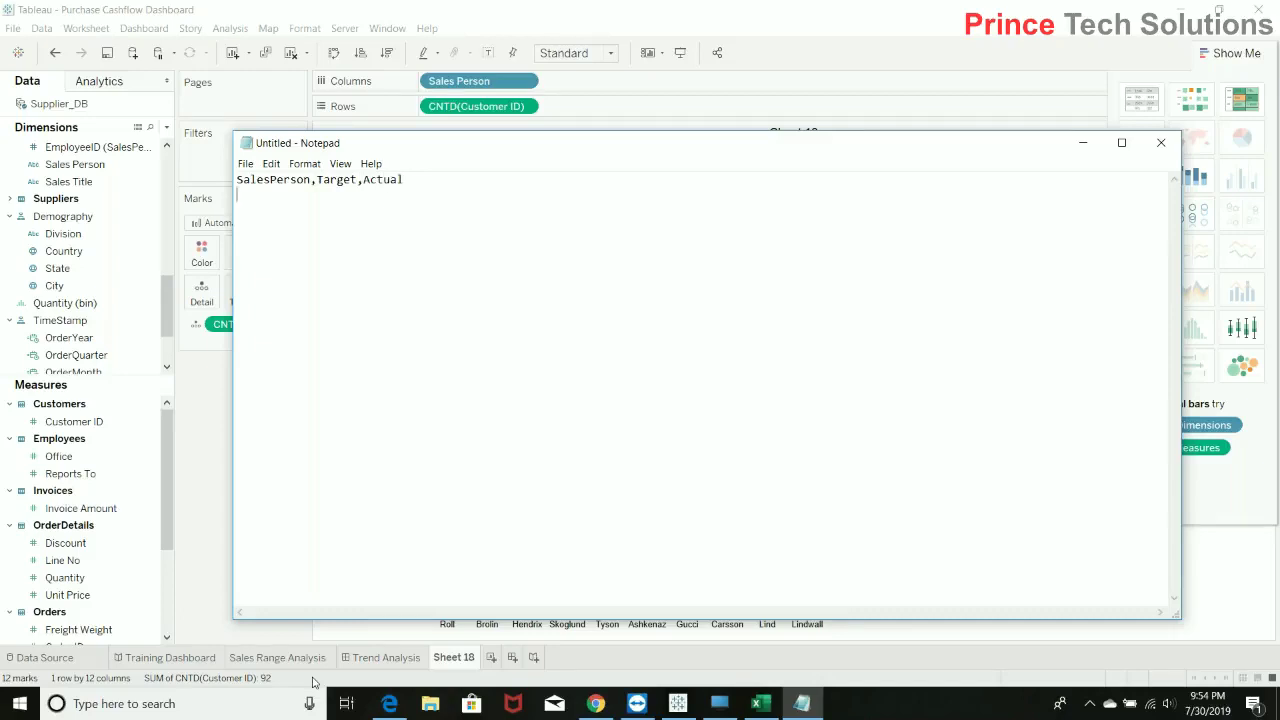
key(Return)
text(Ama)
text(n,)
text(10)
text(0)
text(,80 )
text(Suman,)
text(80,)
text(90)
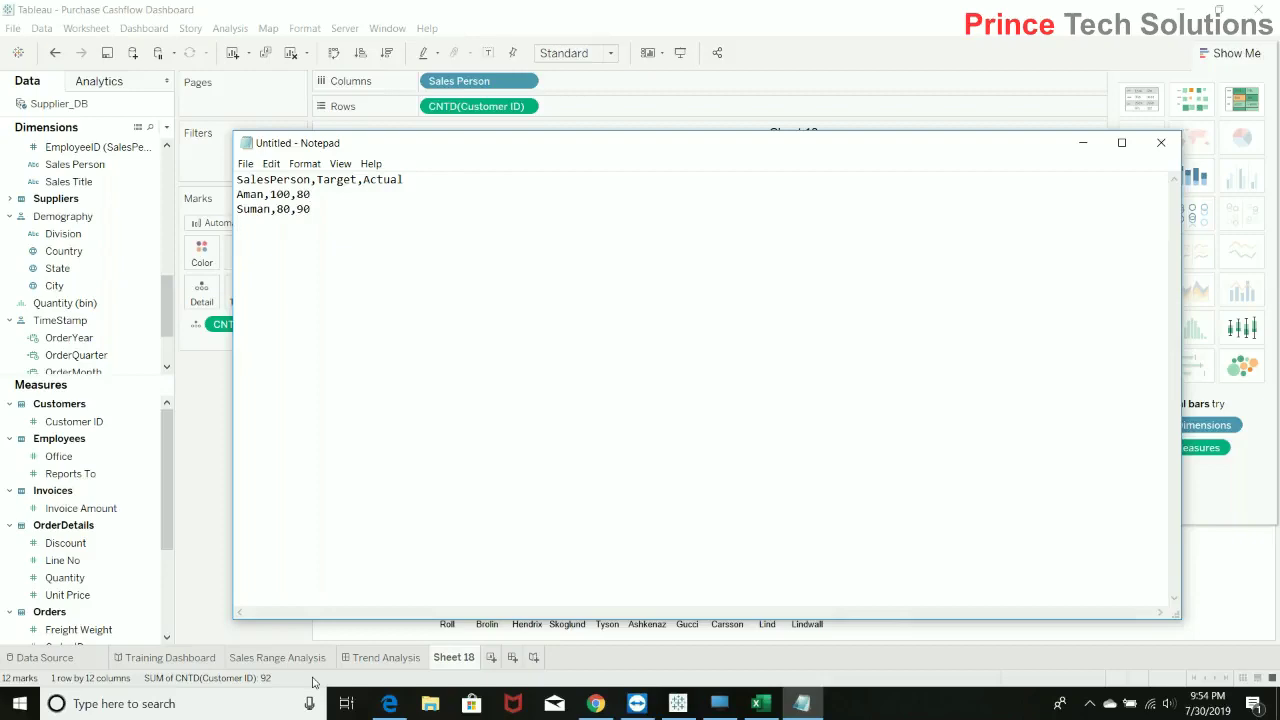
key(Return)
text(Gita)
text(,)
text(120)
text(,)
text(1)
text(40 )
text(R)
text(ajat,)
text(9)
text(0,)
text(85)
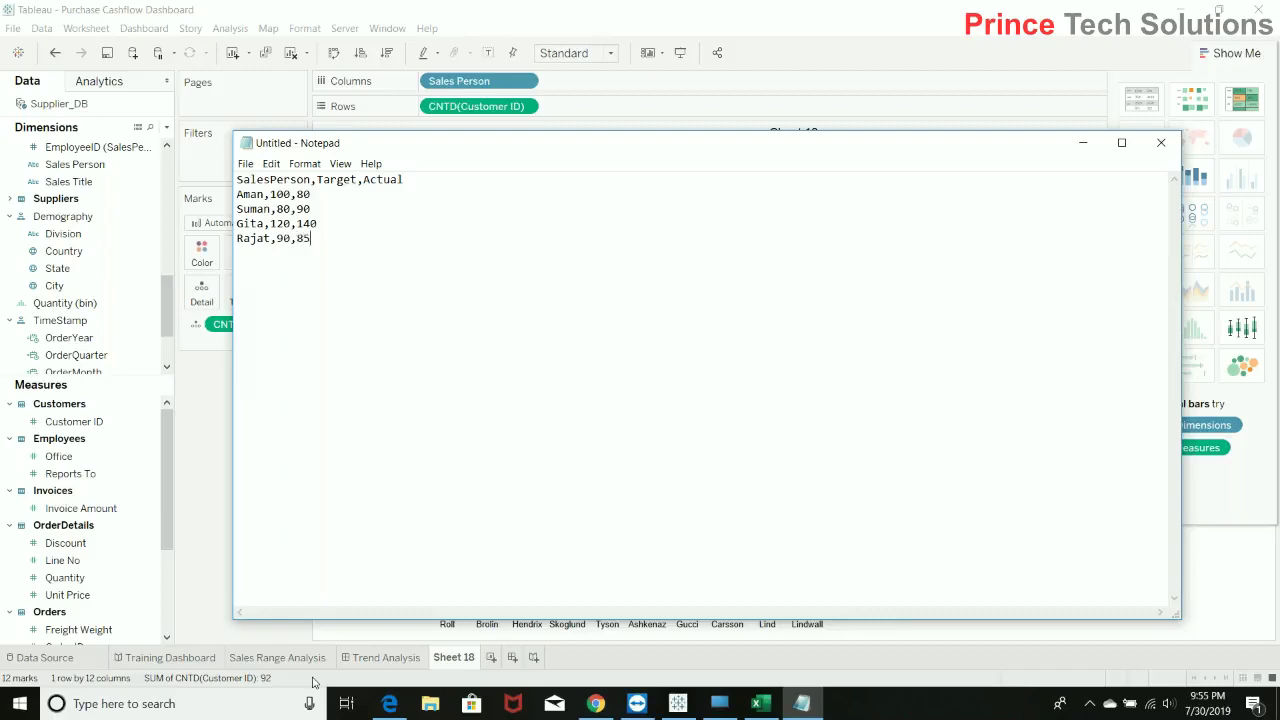
key(ctrl+a)
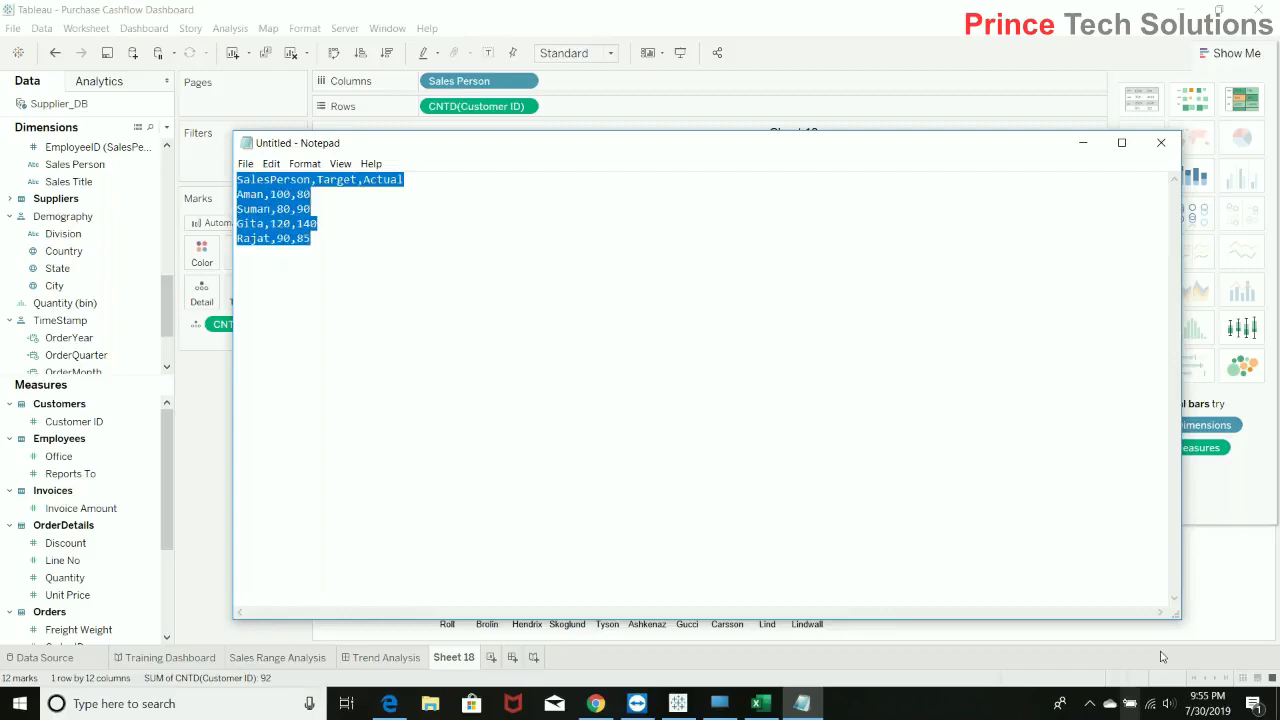
click(1247, 611)
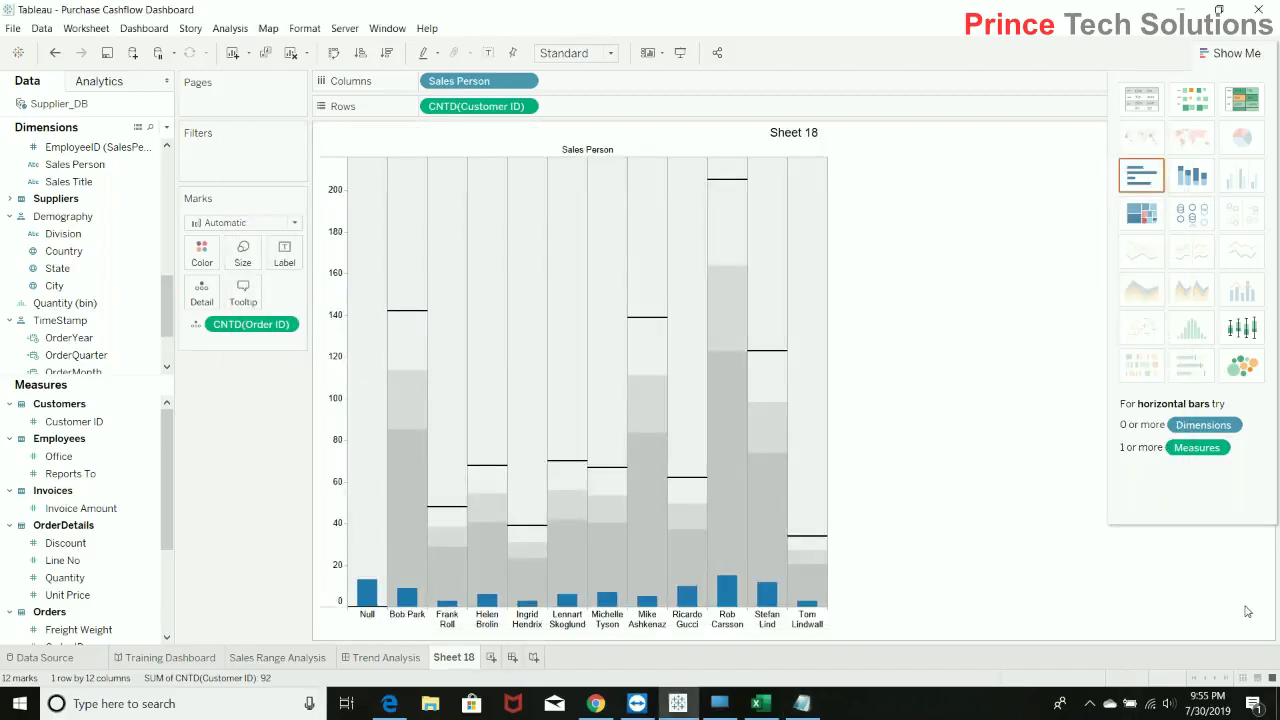
Paste the copied sales data into a new worksheet, Sheet 19
click(491, 657)
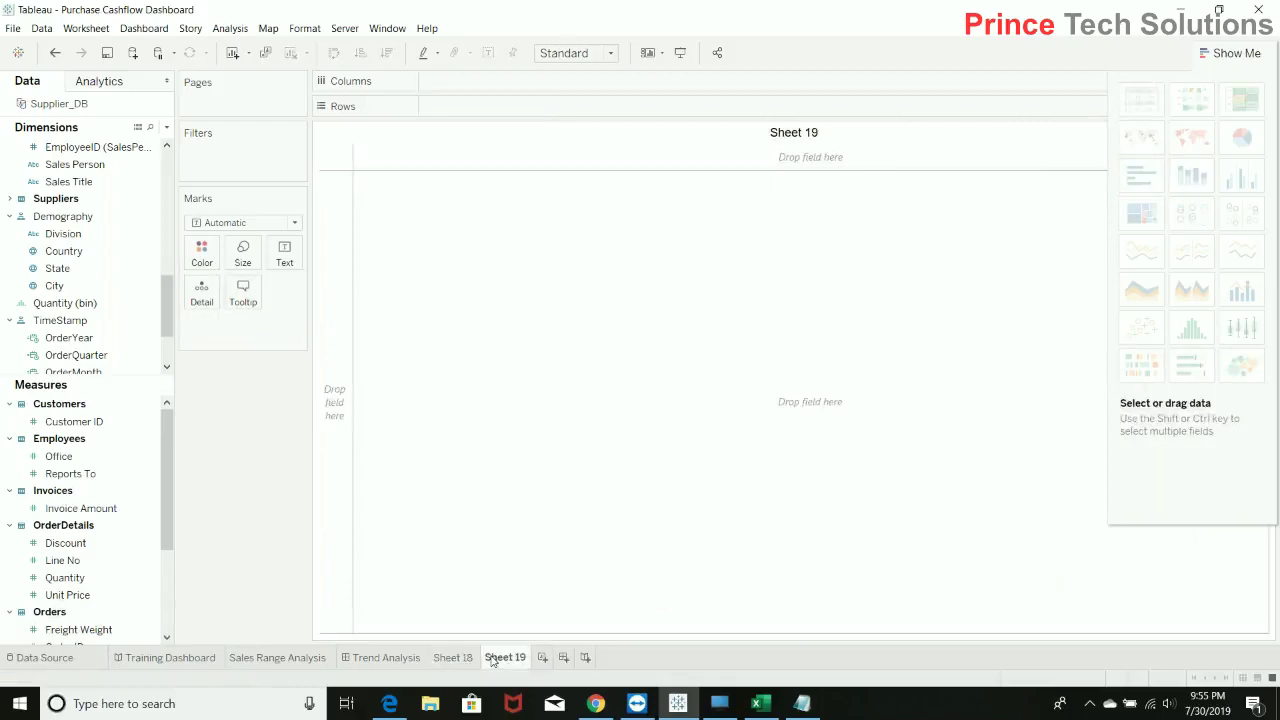
key(ctrl+v)
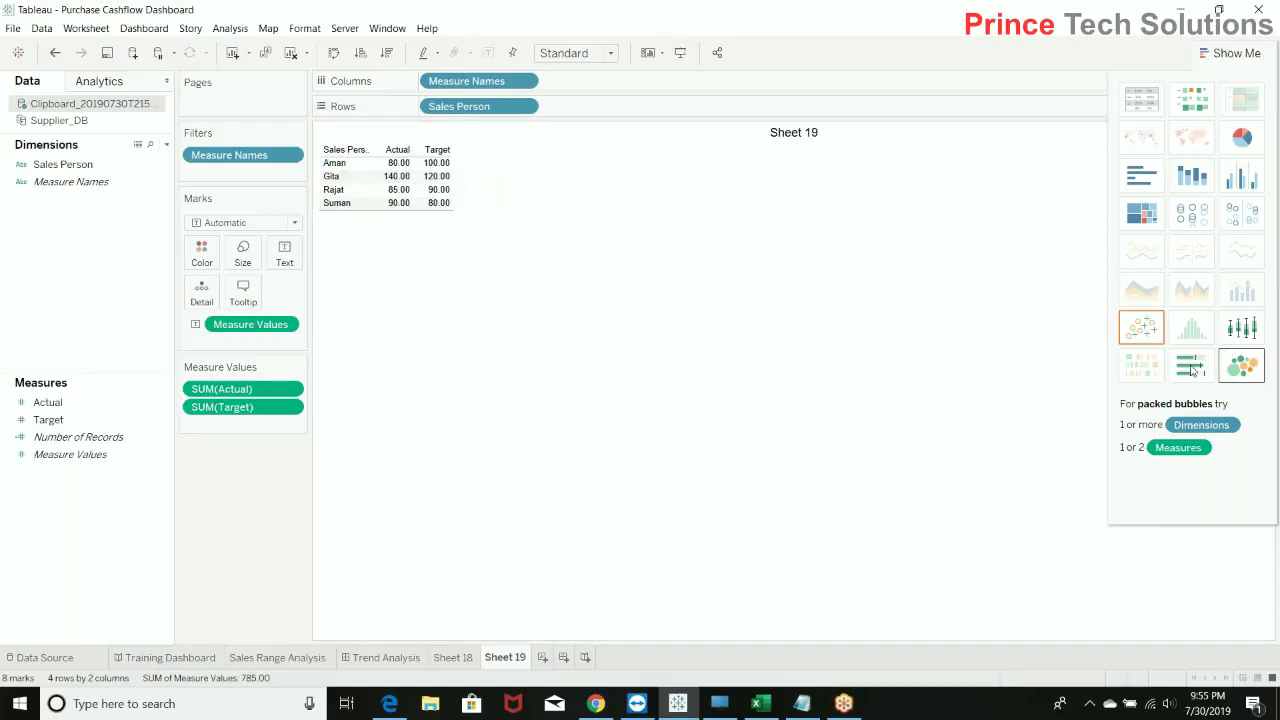
Apply the Show Me bullet graph and swap rows and columns for vertical bars
click(1190, 367)
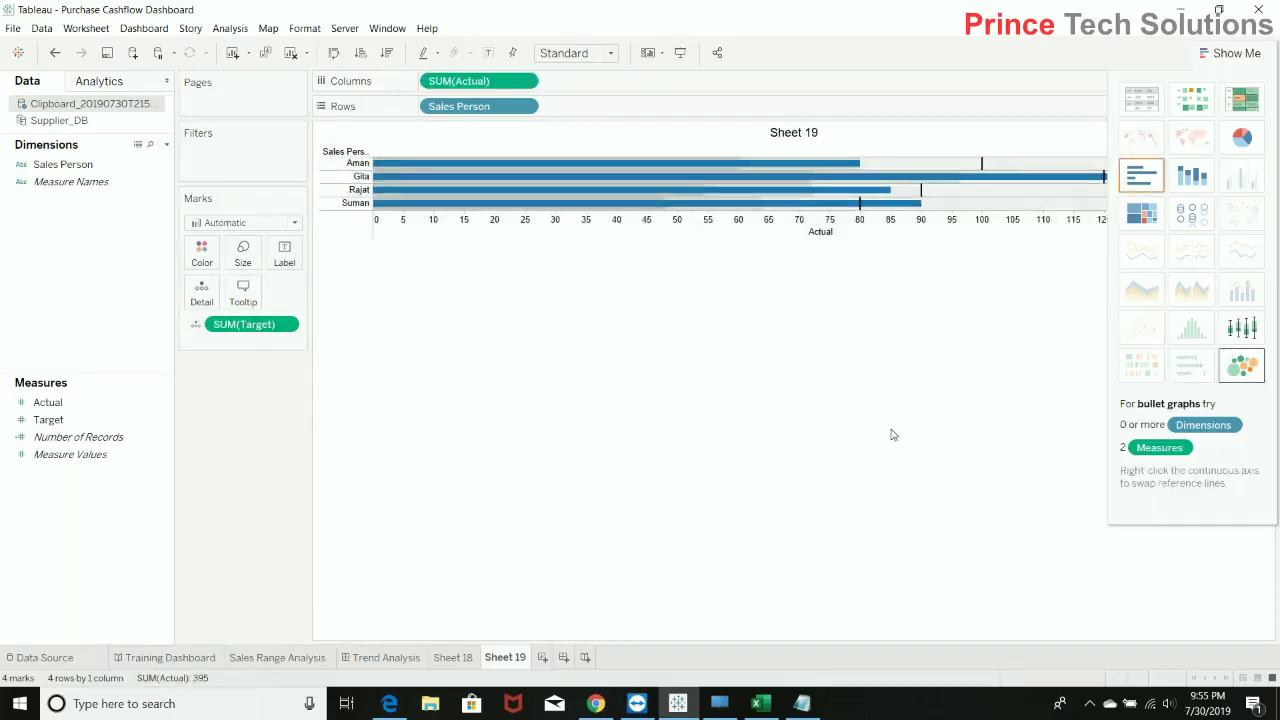
click(335, 55)
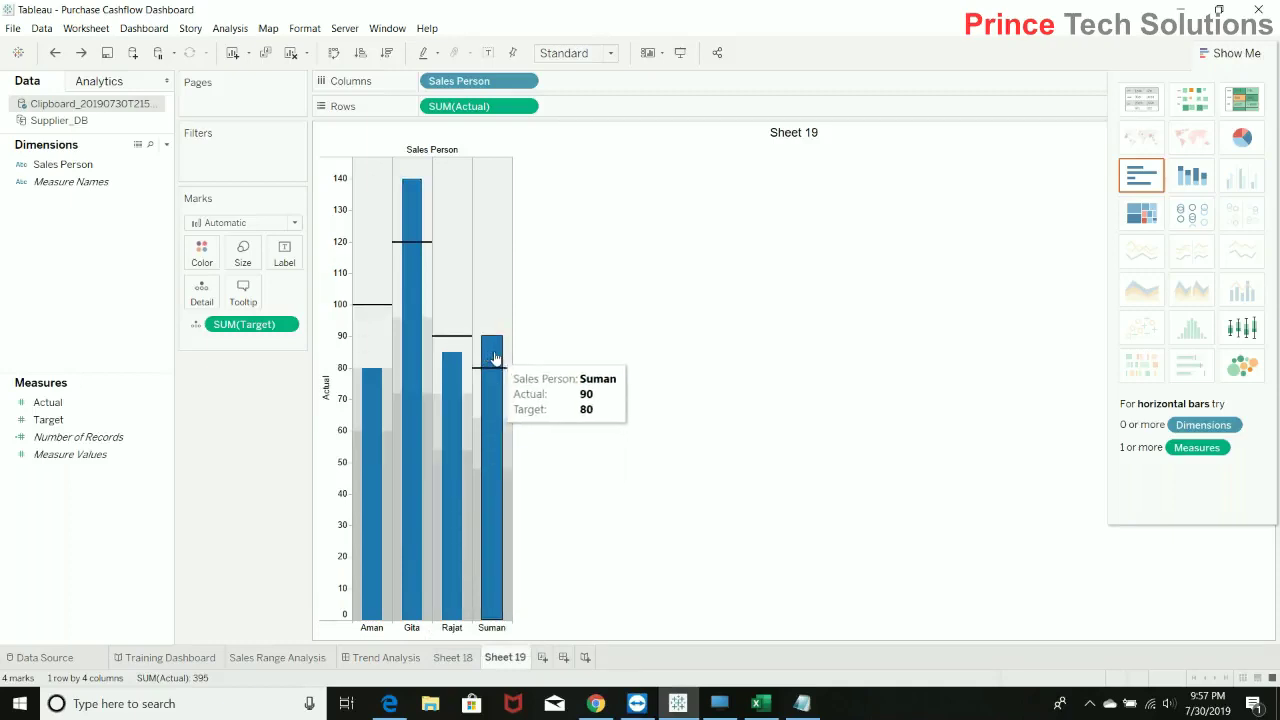
Inspect the Clipboard data source's options, then return to the Notepad sales list for Aman, Suman, Gita and Rajat
right_click(88, 108)
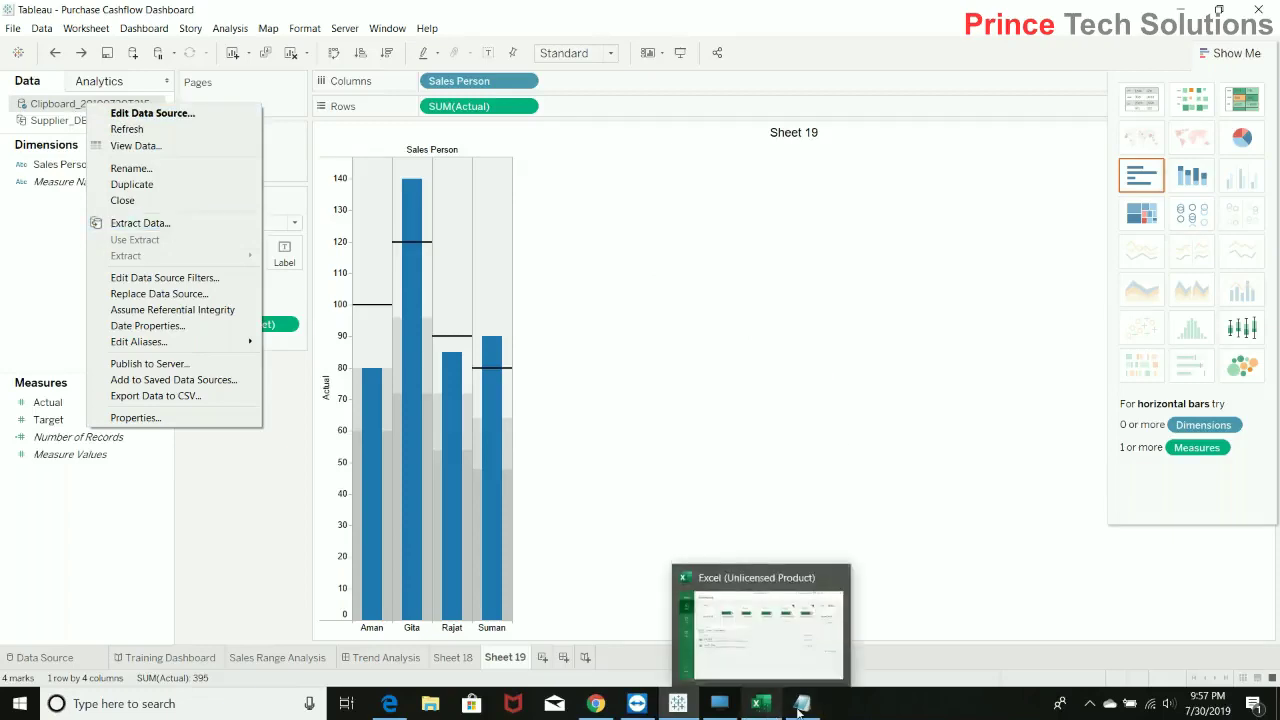
mouse_move(801, 703)
mouse_move(800, 630)
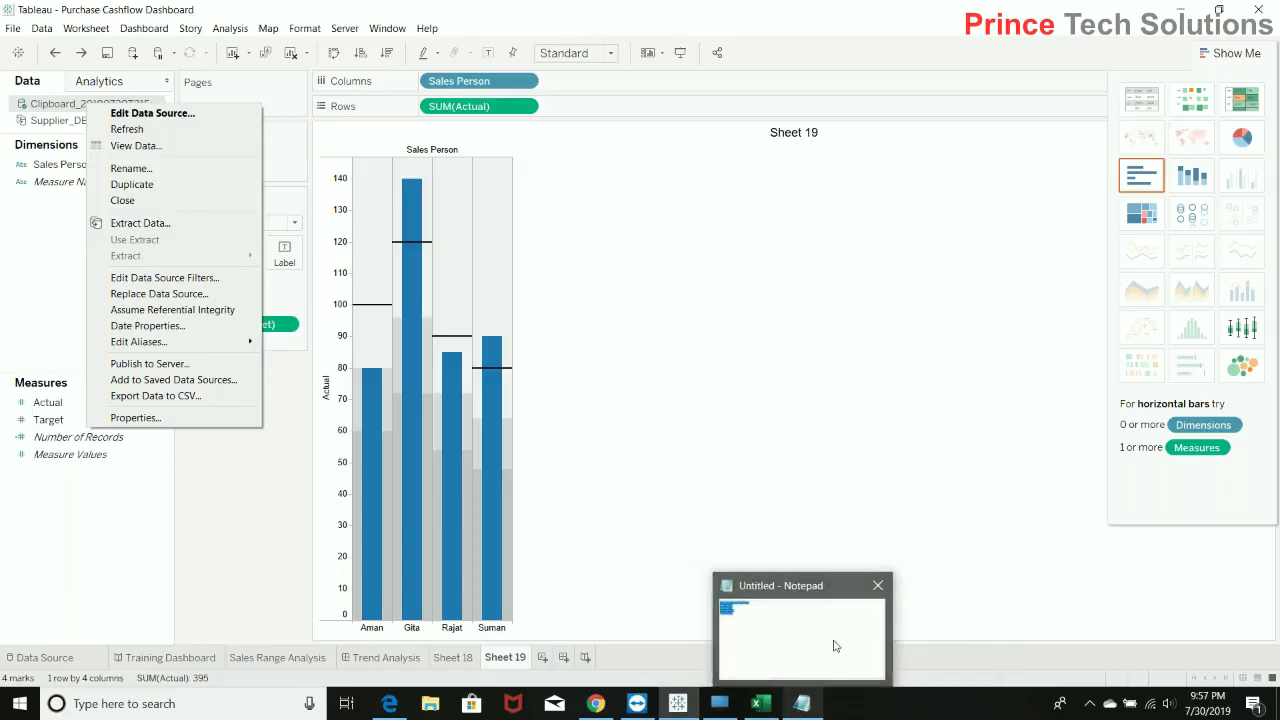
click(835, 646)
Add rows Ram 70,70, Sital 150,155 and Amit 160,150 to the Notepad sales list
click(474, 261)
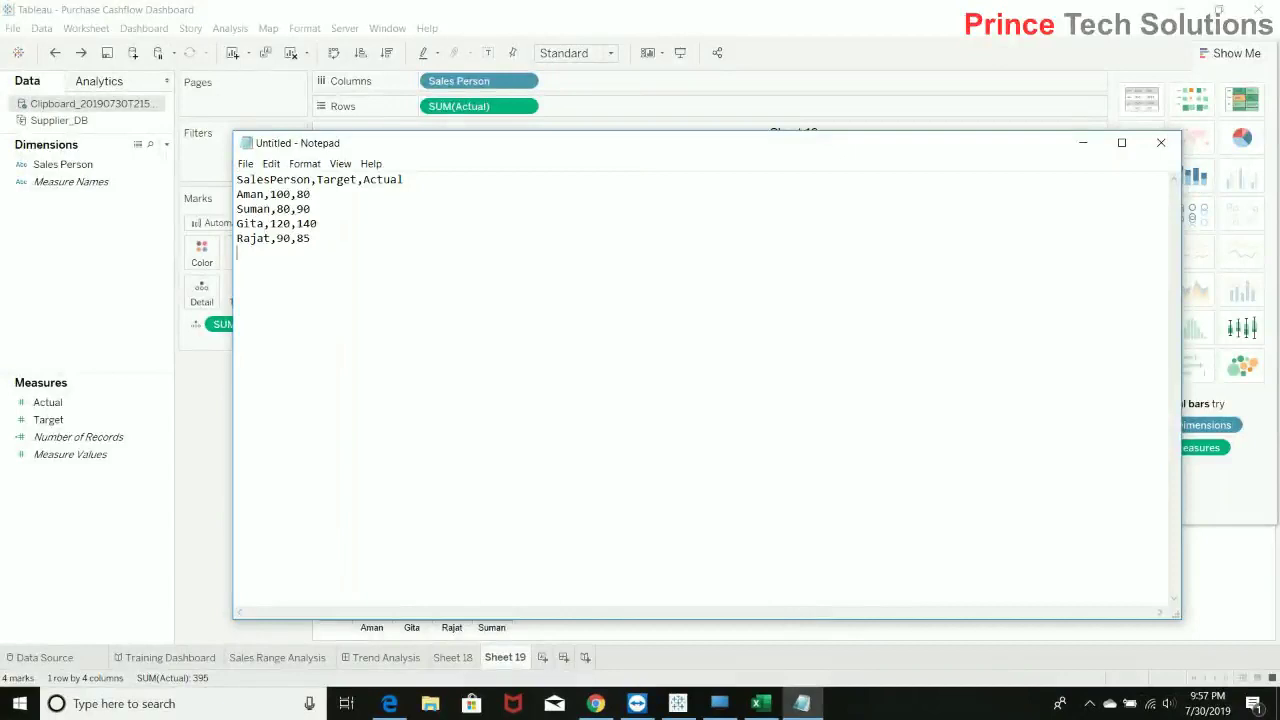
text(Ram,)
text(7)
text(0,)
text(70 )
text(Sital,)
text(150)
text(,155 )
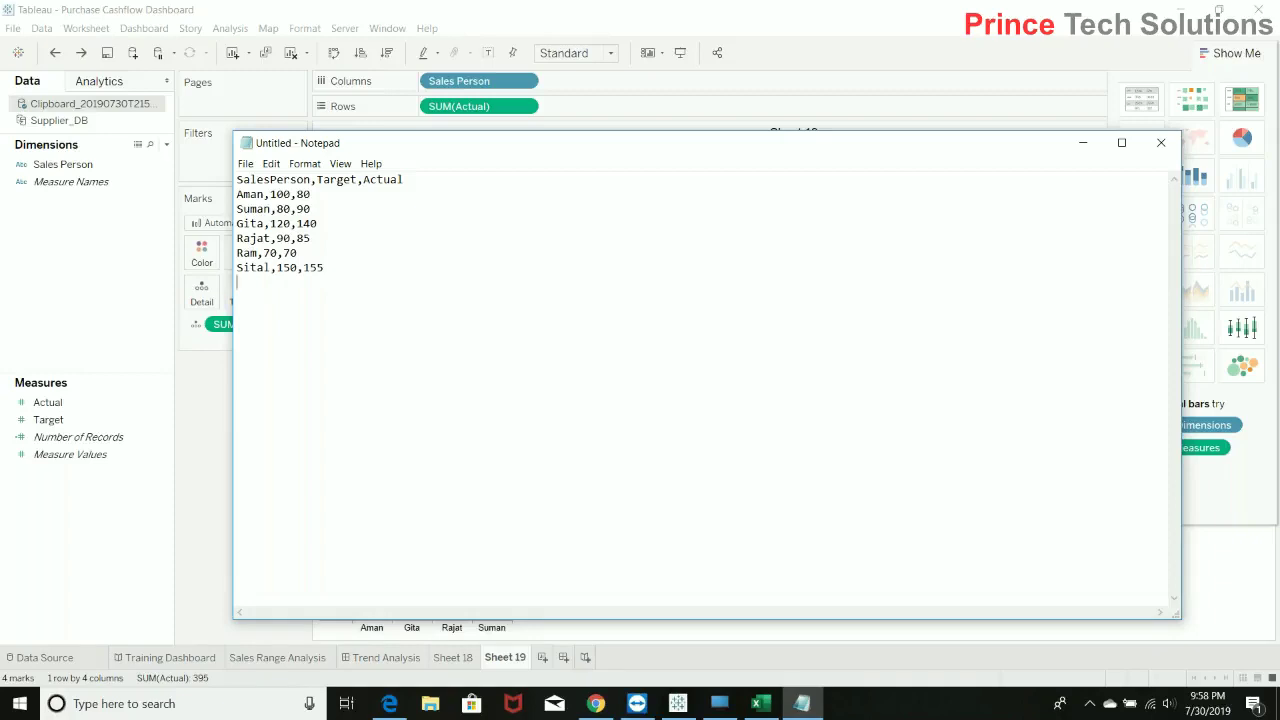
text(Amit,)
text(1)
text(6.,)
key(BackSpace)
text(0,150)
Paste all seven sales rows into Tableau as a new sheet
key(ctrl+a)
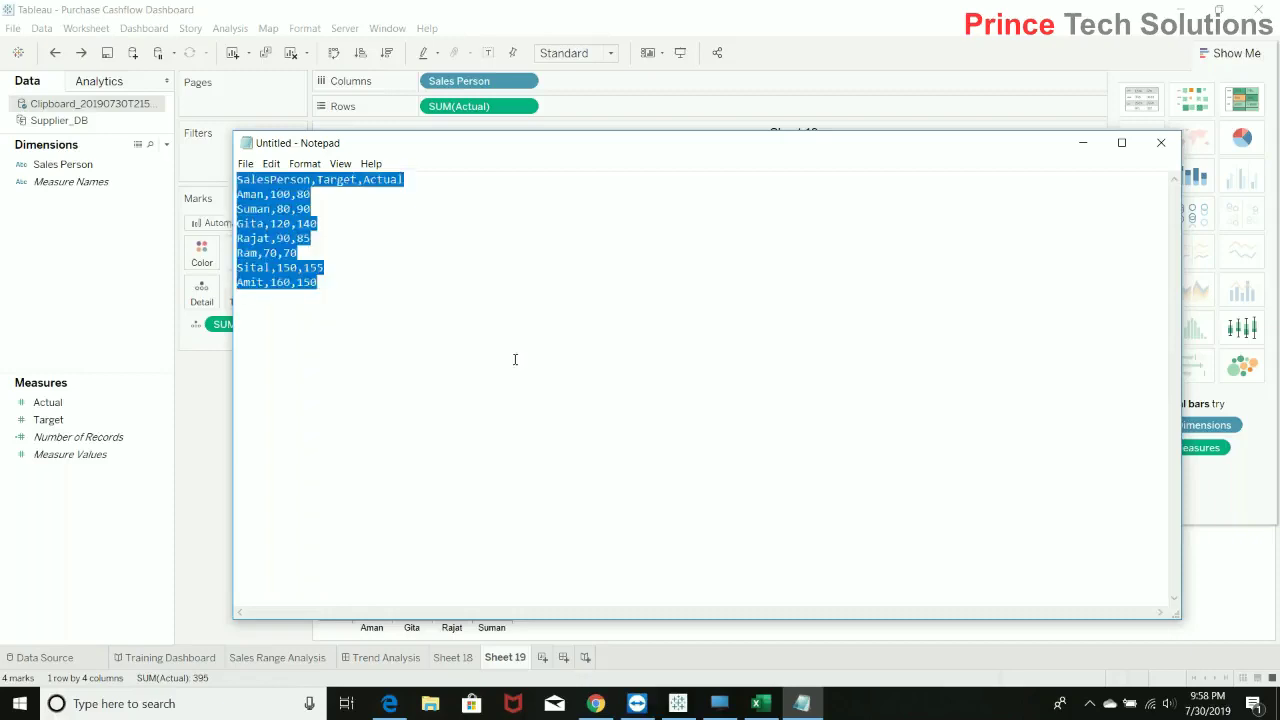
click(870, 641)
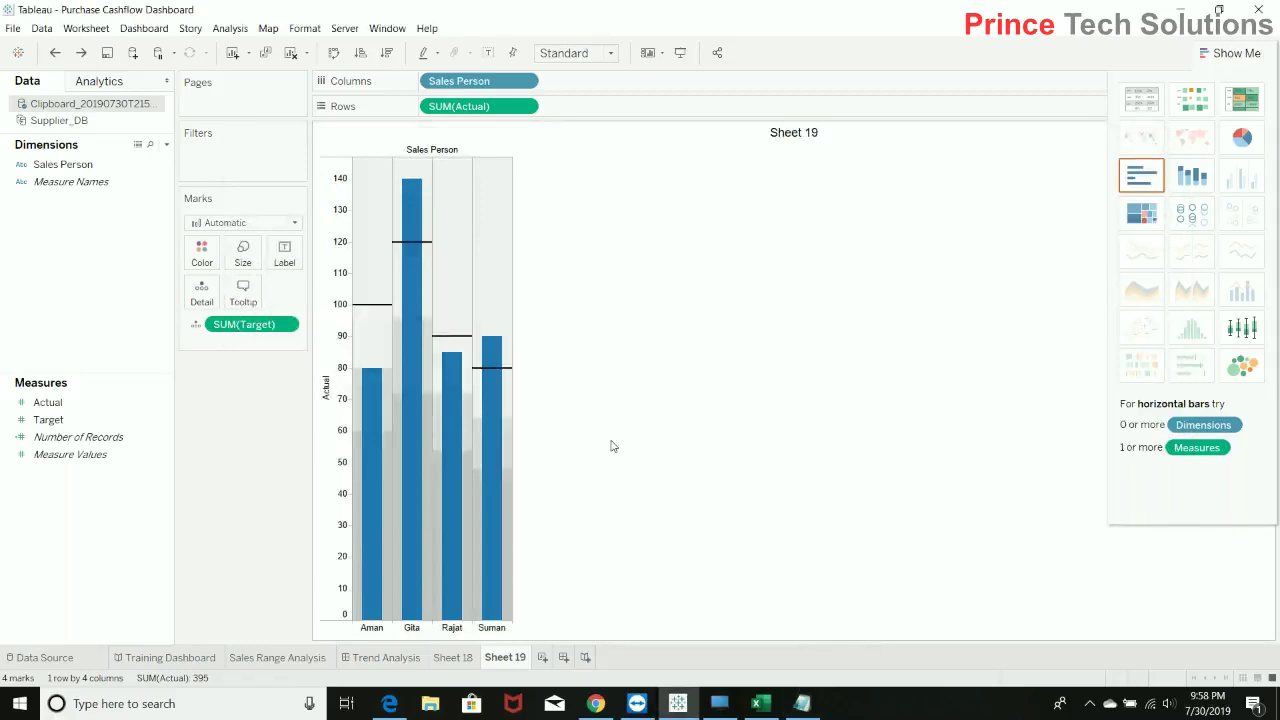
key(ctrl+v)
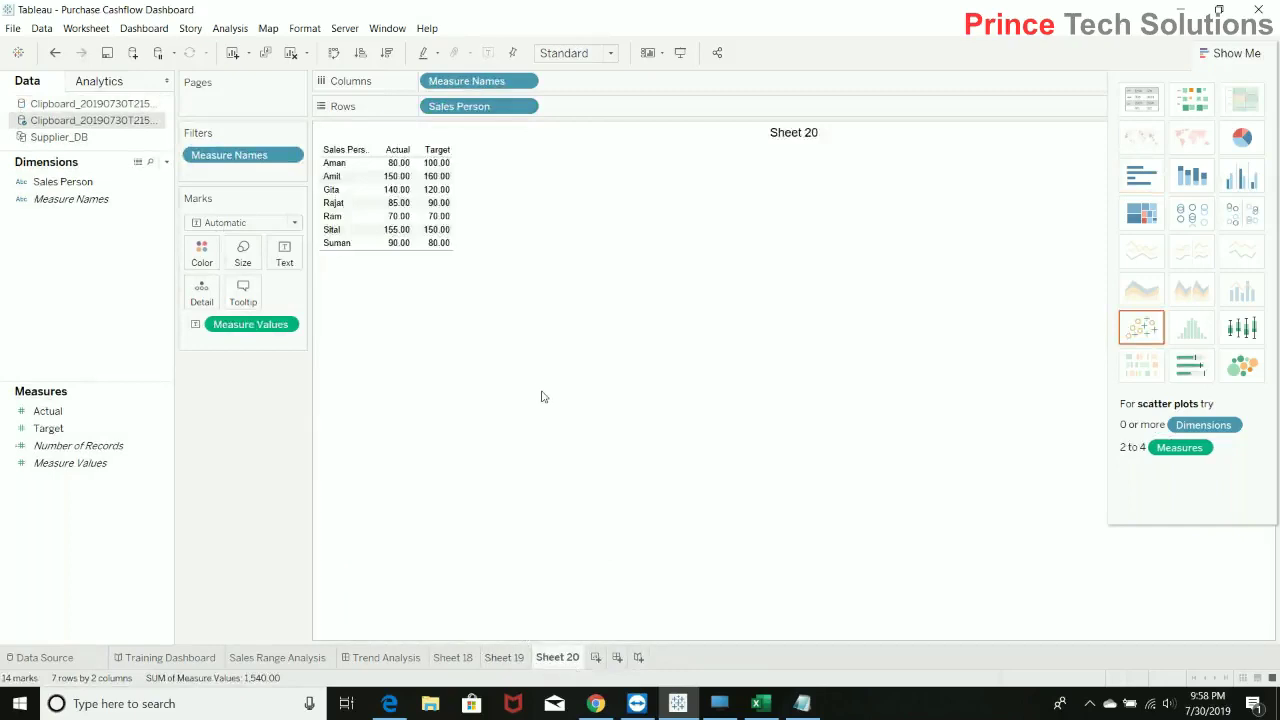
mouse_move(1191, 366)
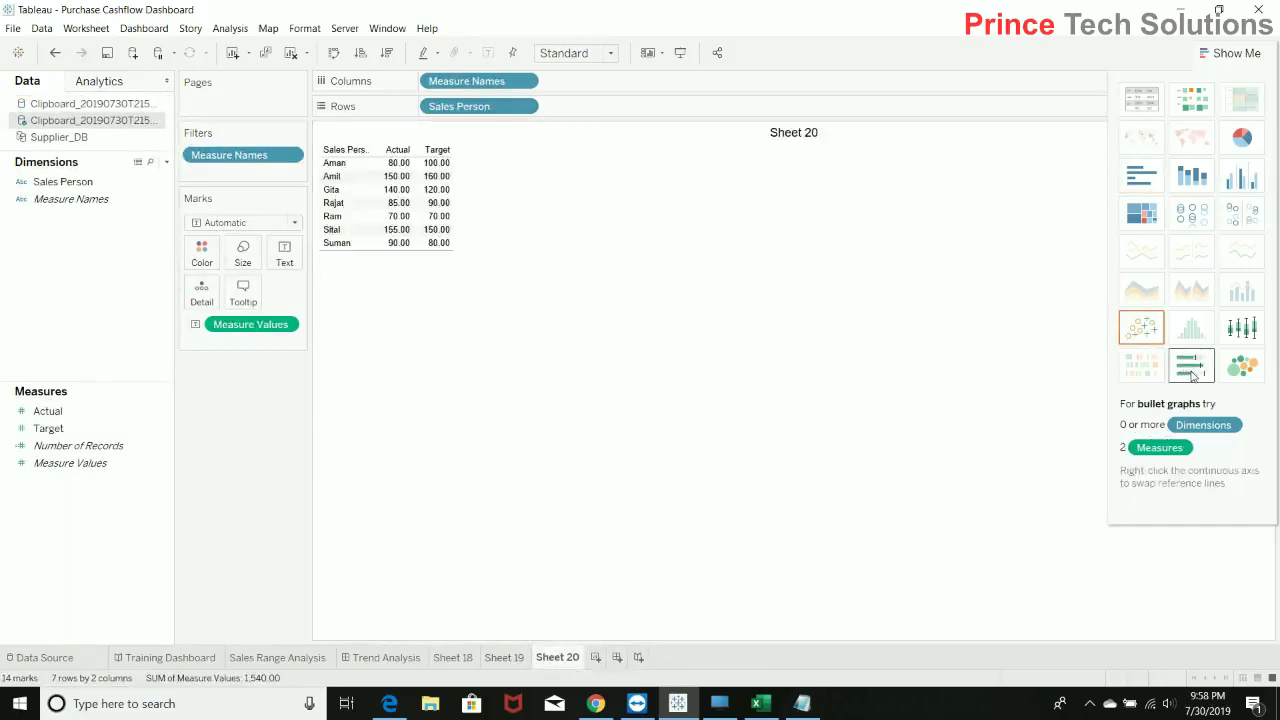
Make the seven-person table a vertical bullet graph and remove the old Sheet 19
click(1191, 368)
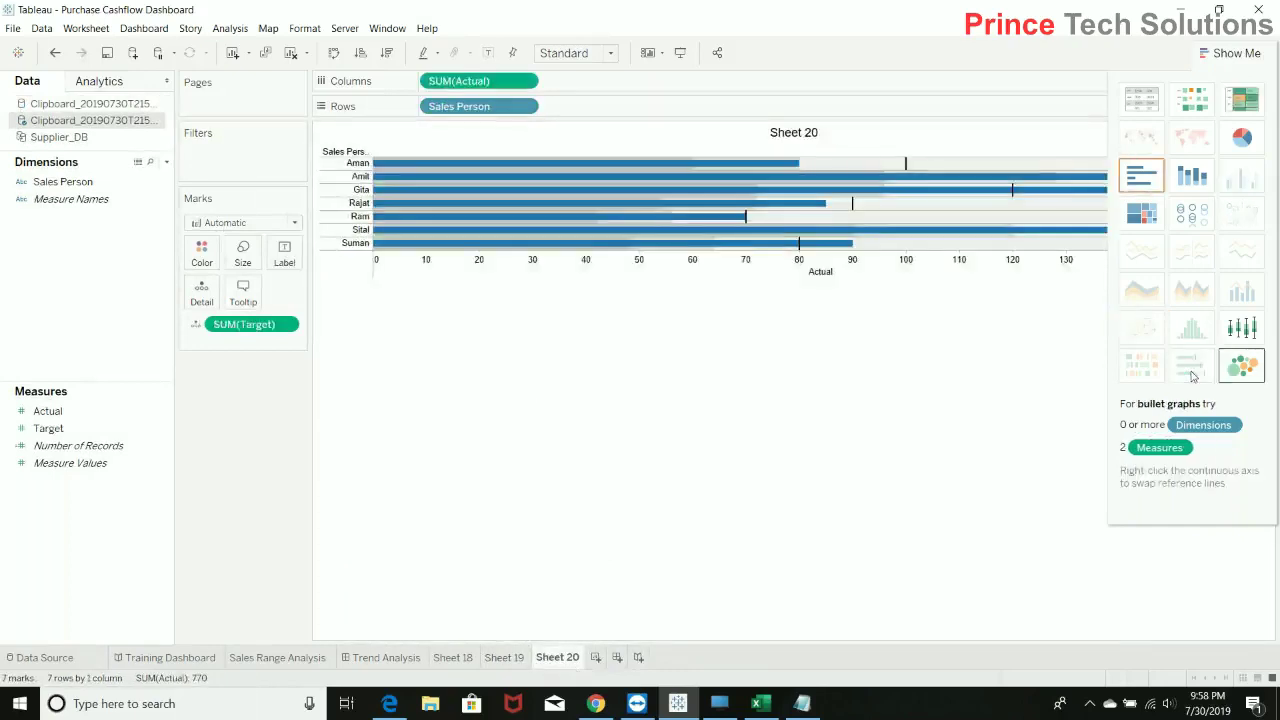
click(335, 55)
click(508, 658)
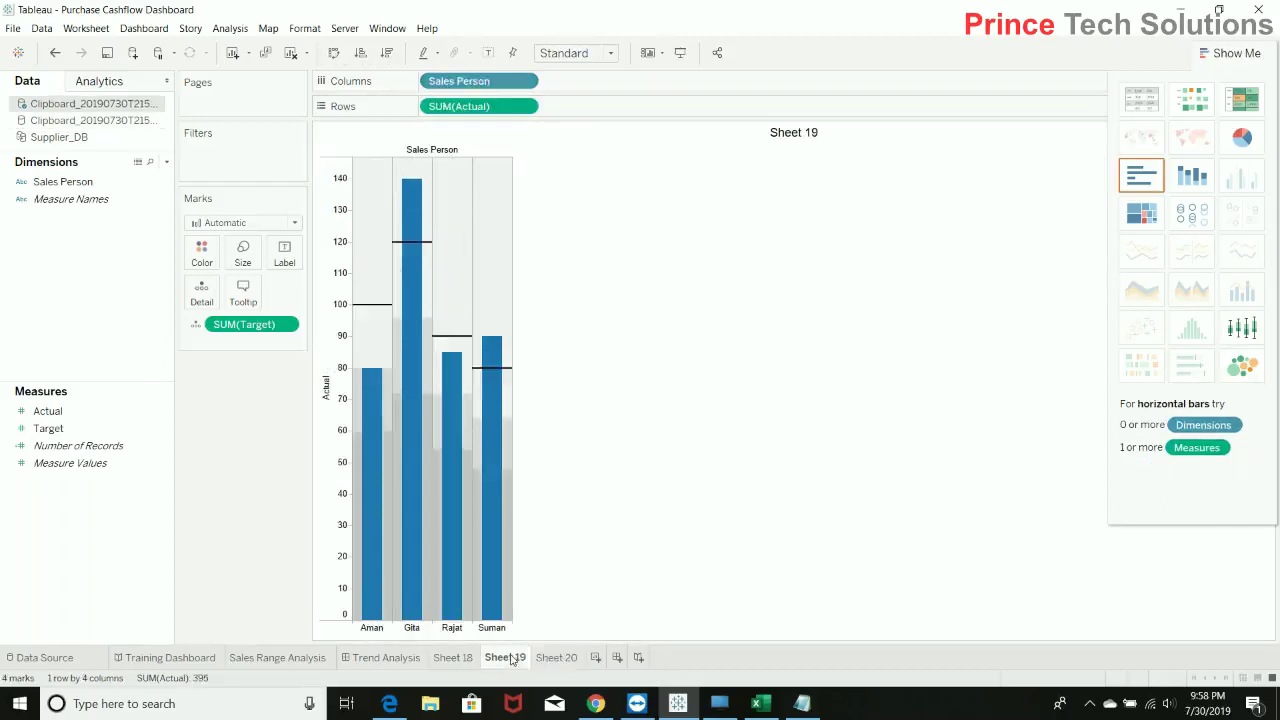
right_click(510, 657)
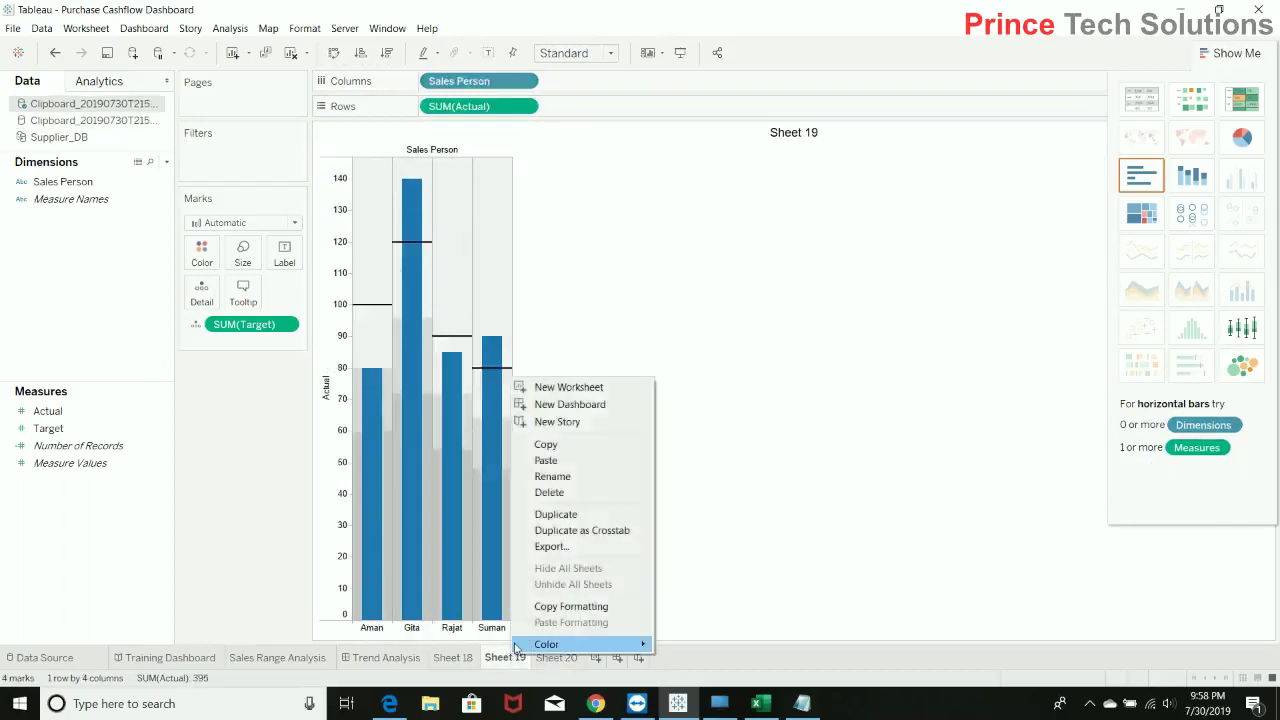
key(Escape)
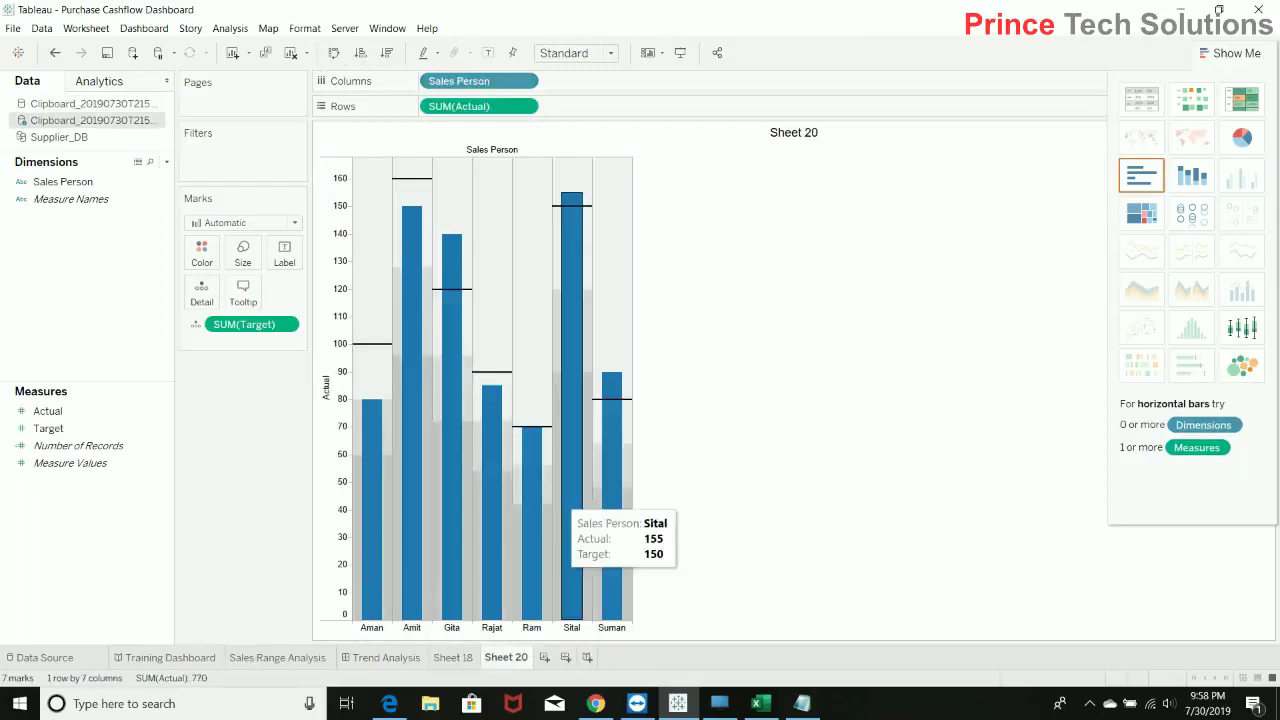
Close the duplicate Clipboard data source and delete the Sheet 18 worksheet
right_click(100, 106)
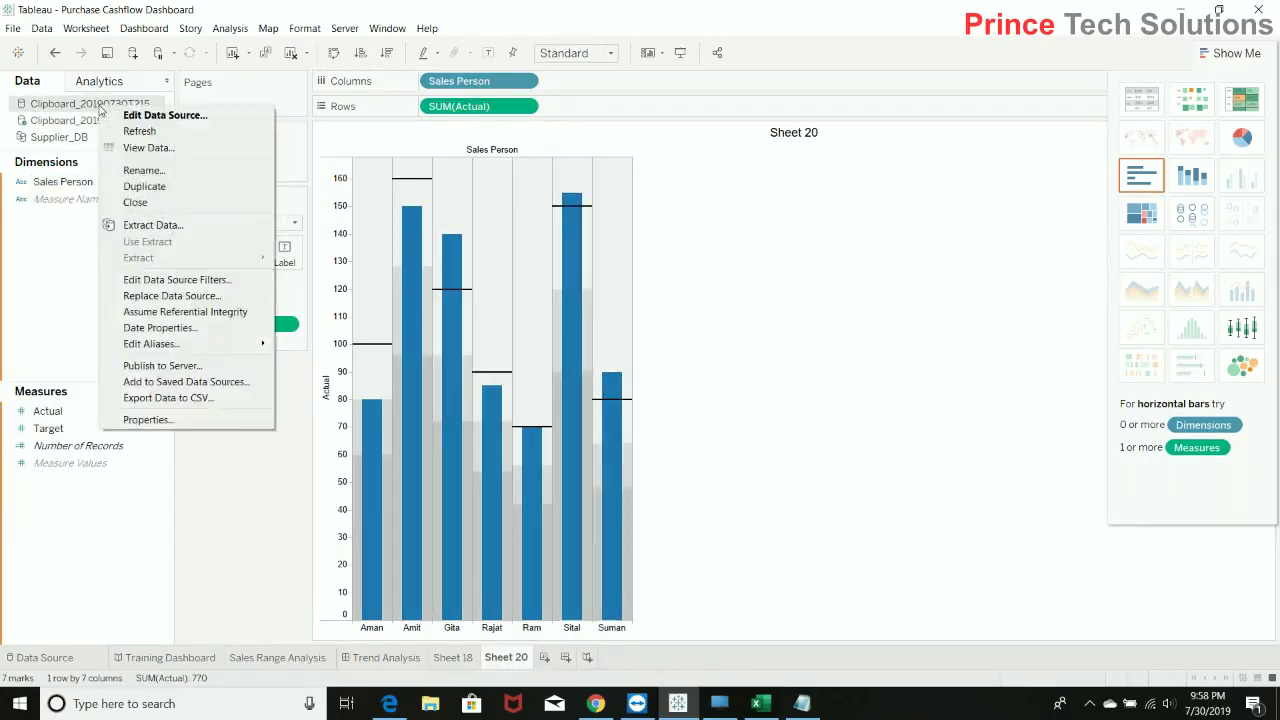
click(149, 203)
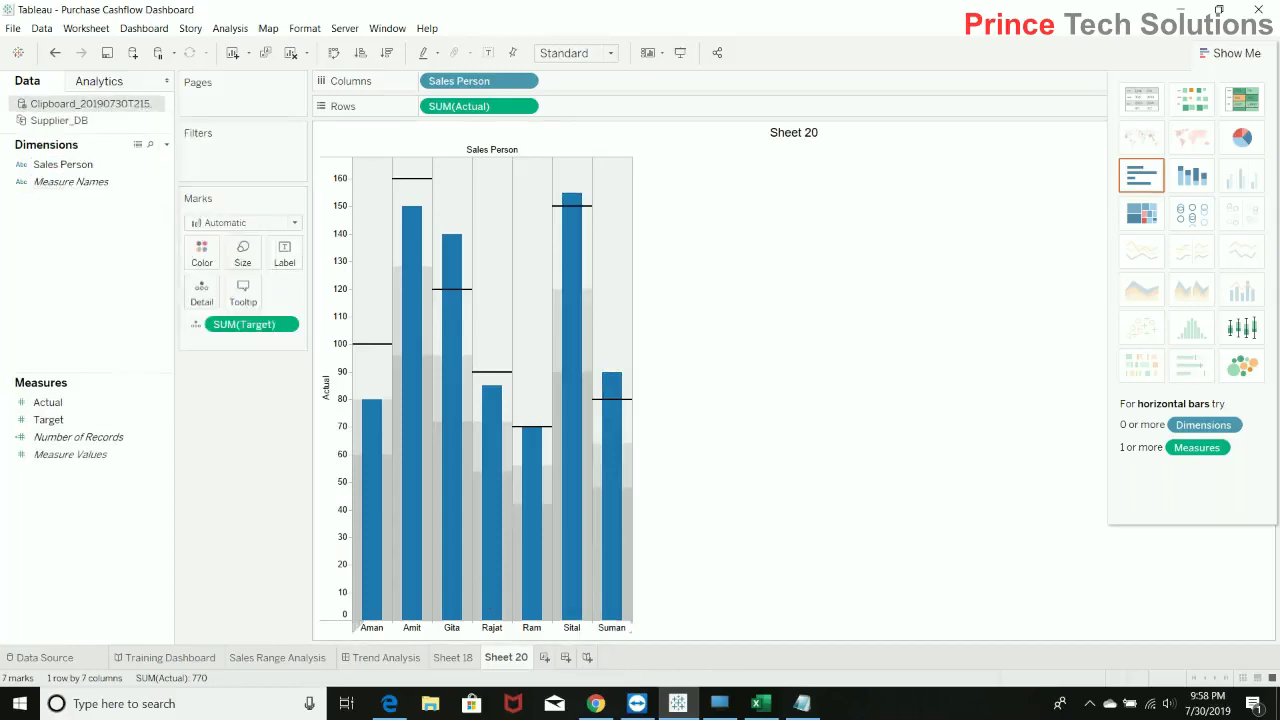
click(453, 657)
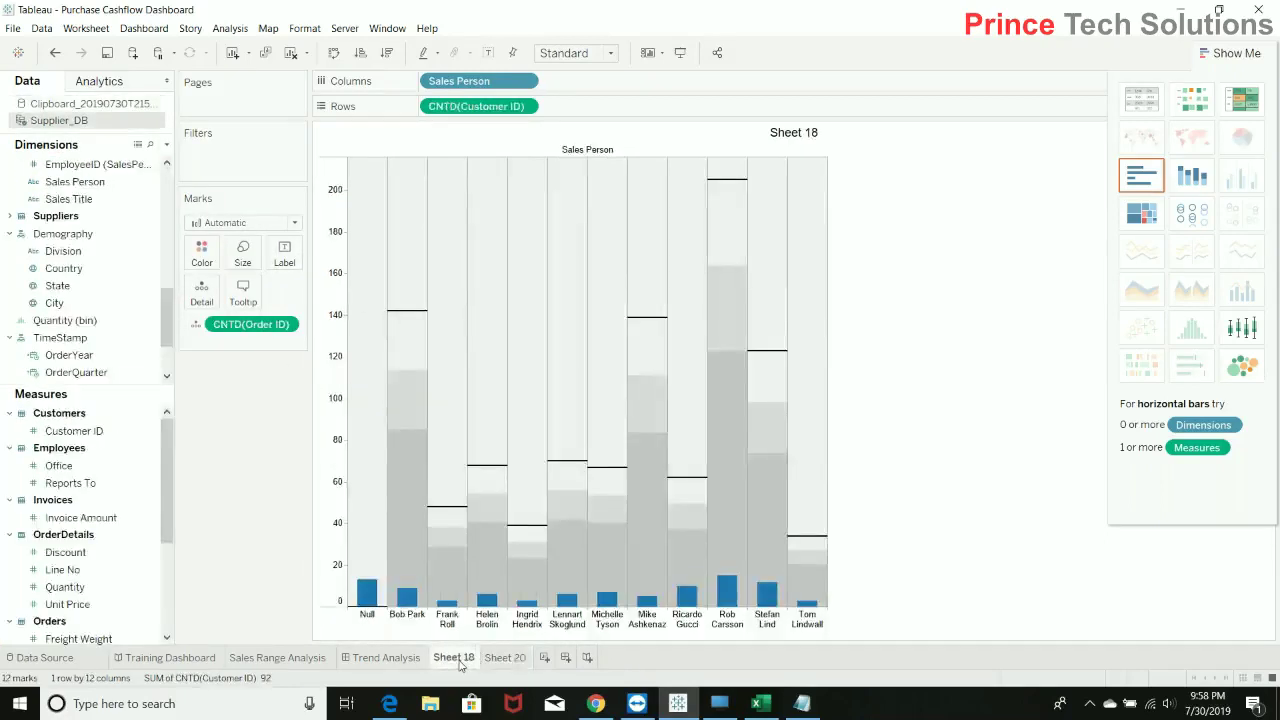
right_click(461, 665)
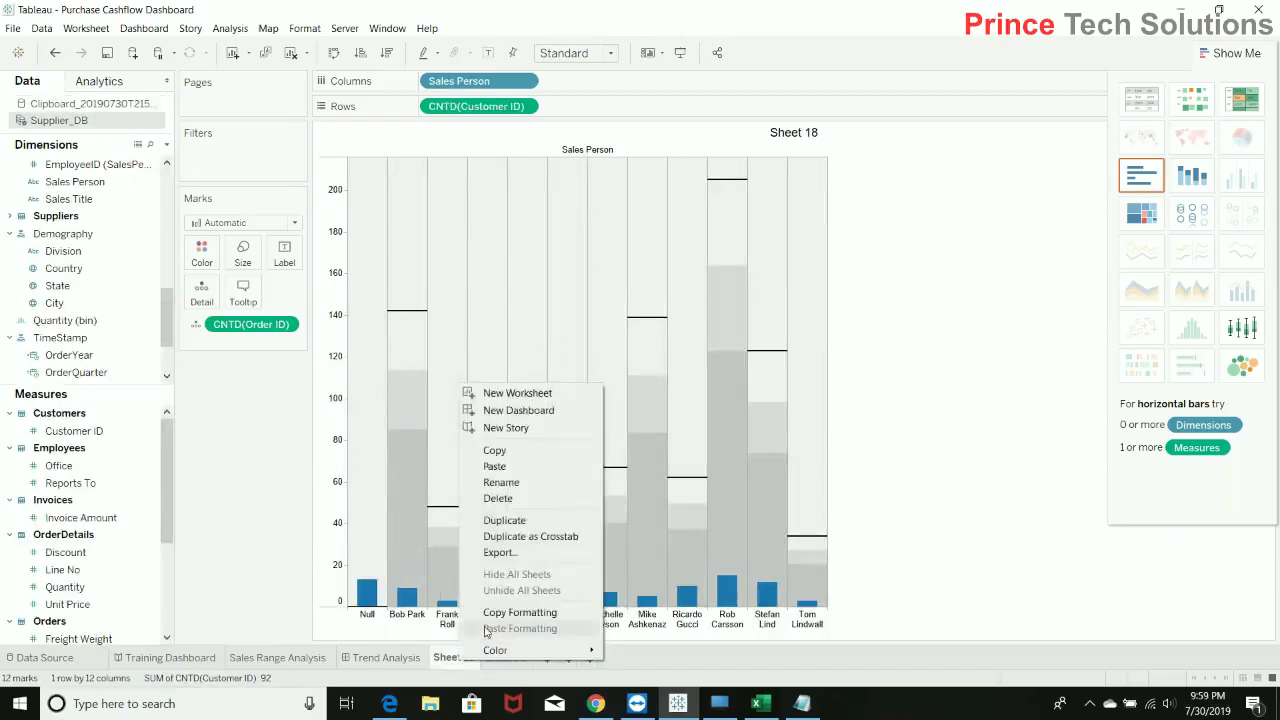
click(500, 498)
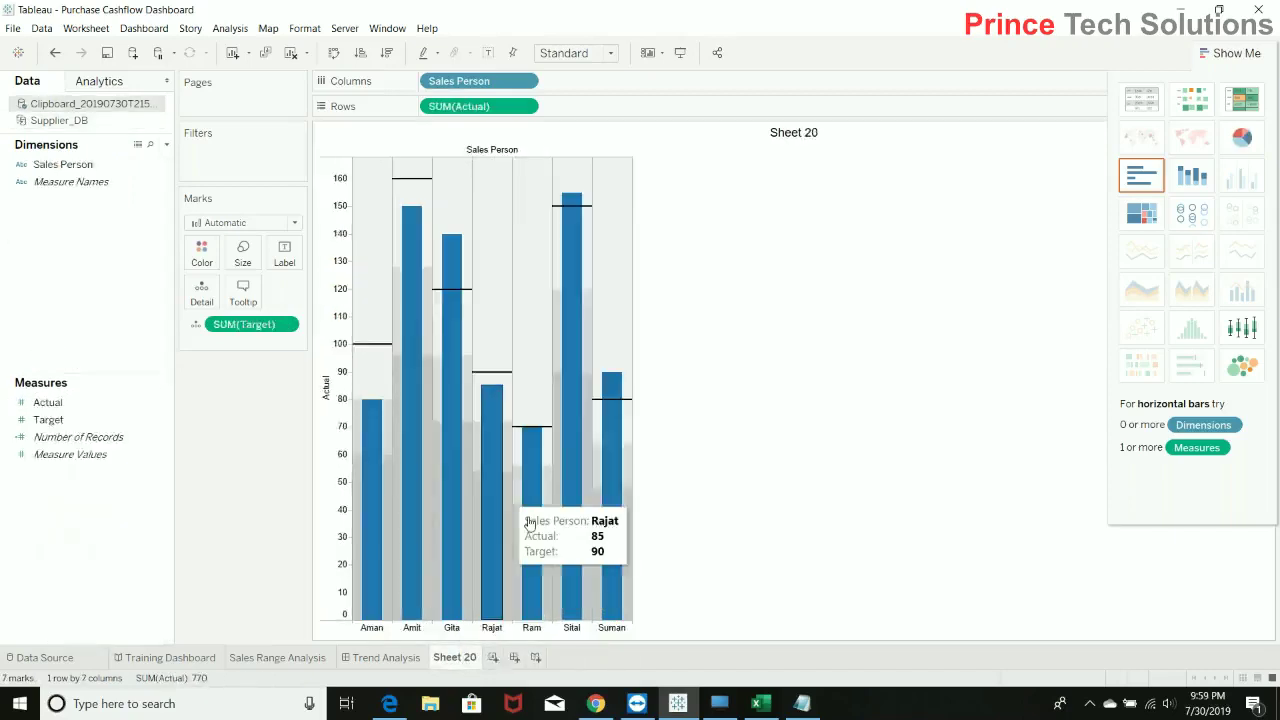
Extract all rows of the Clipboard data source to a saved .hyper file
right_click(68, 107)
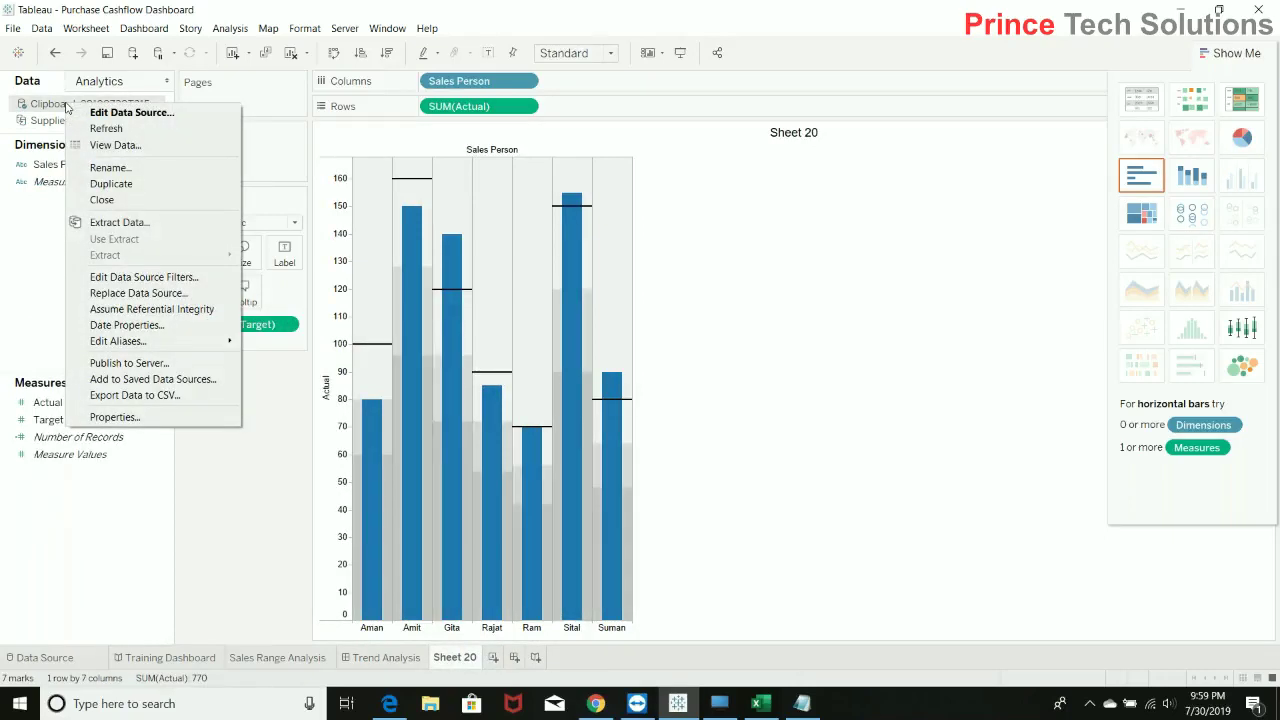
click(130, 224)
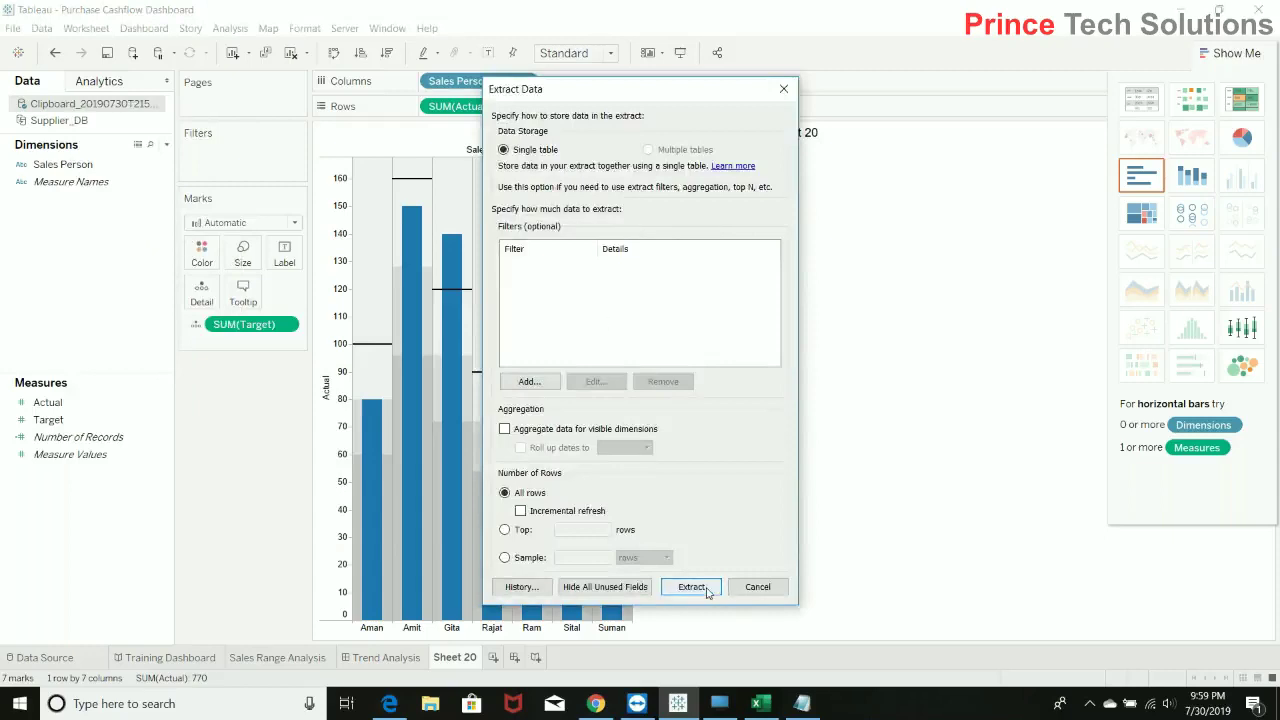
click(691, 587)
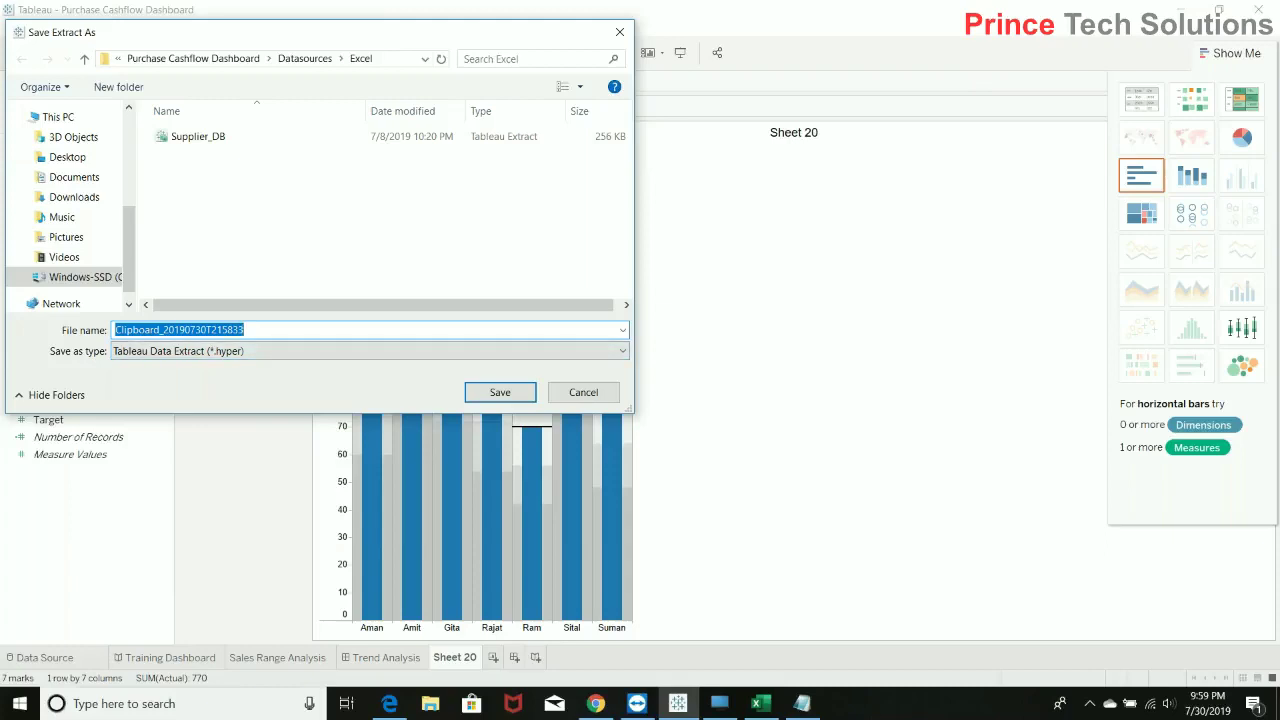
key(Return)
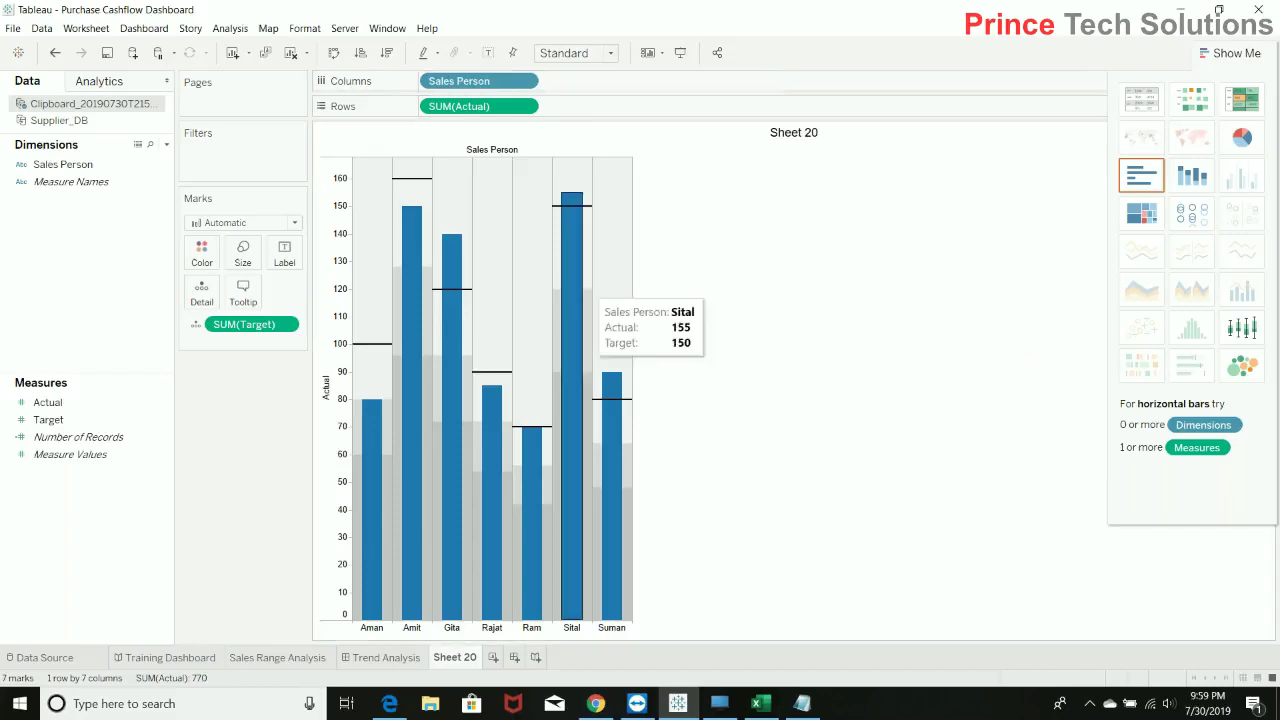
Save the workbook and dismiss the clipboard-data-saved notice
click(108, 53)
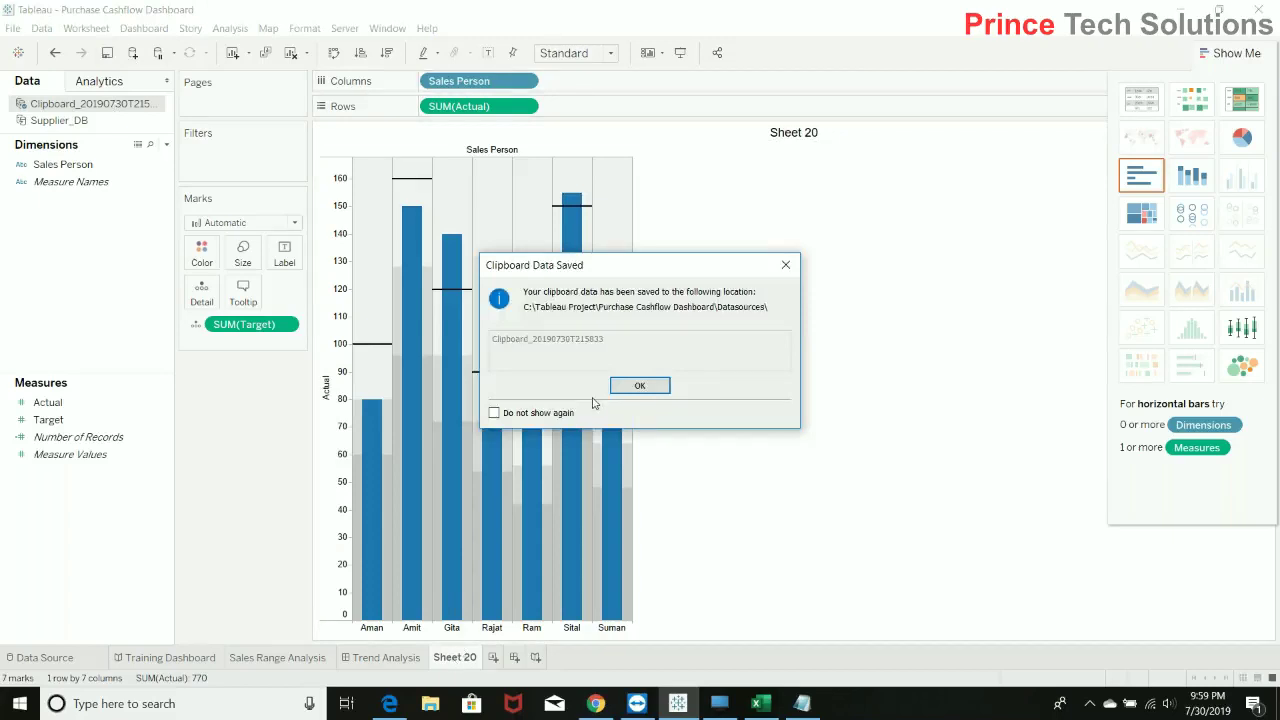
click(634, 389)
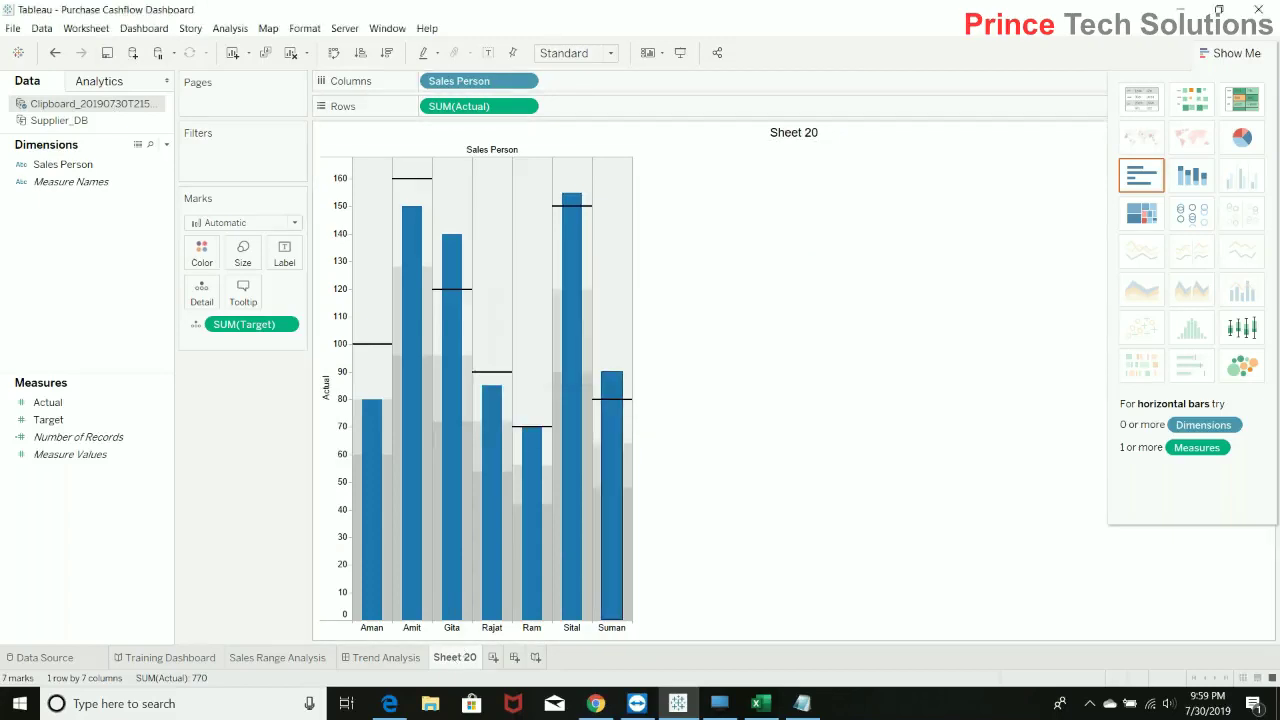
double_click(454, 657)
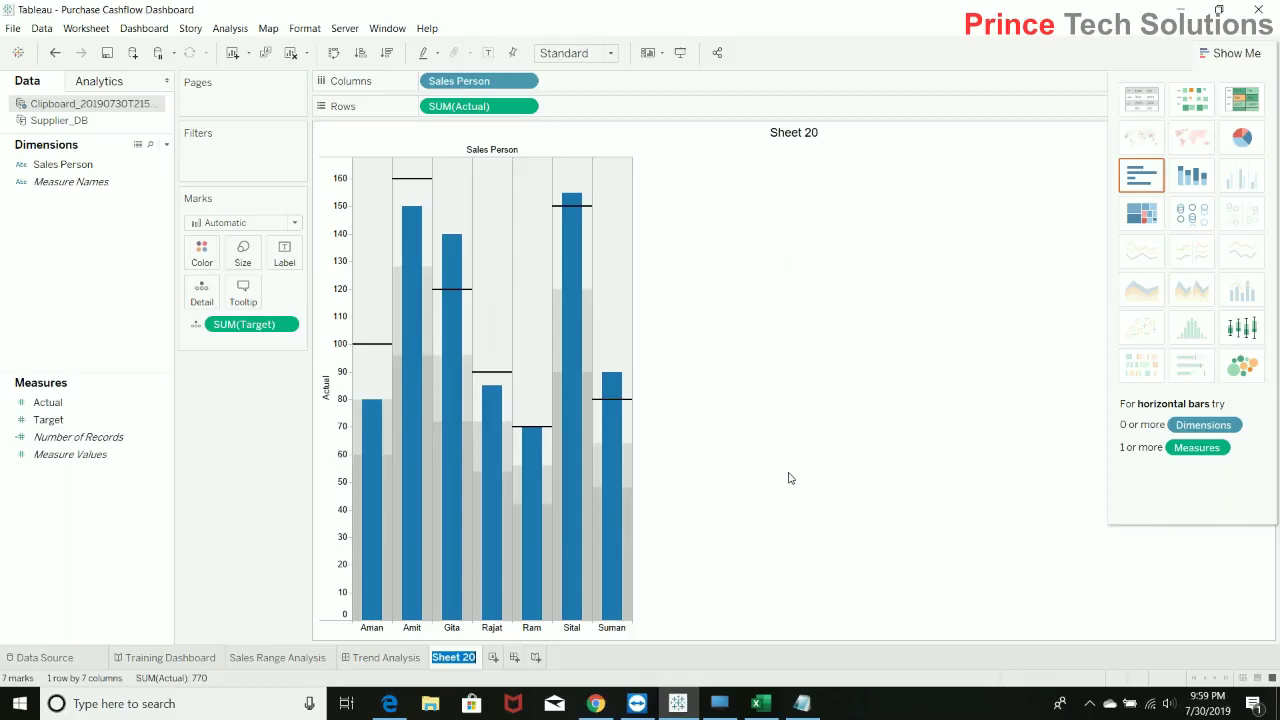
Rename Sheet 20 to 'Target vs. Actual Analysis' and save the workbook
text(Tar)
text(get)
text( vs)
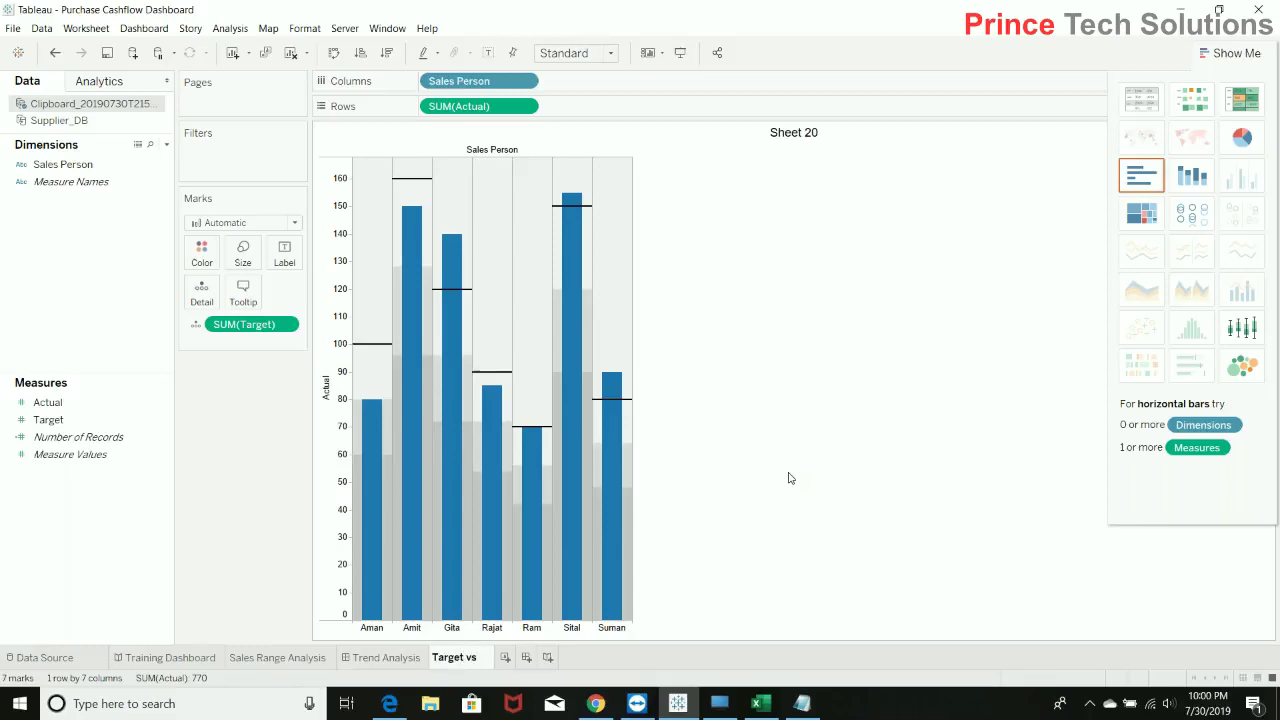
text(.)
text( Ac)
text(tual Anal)
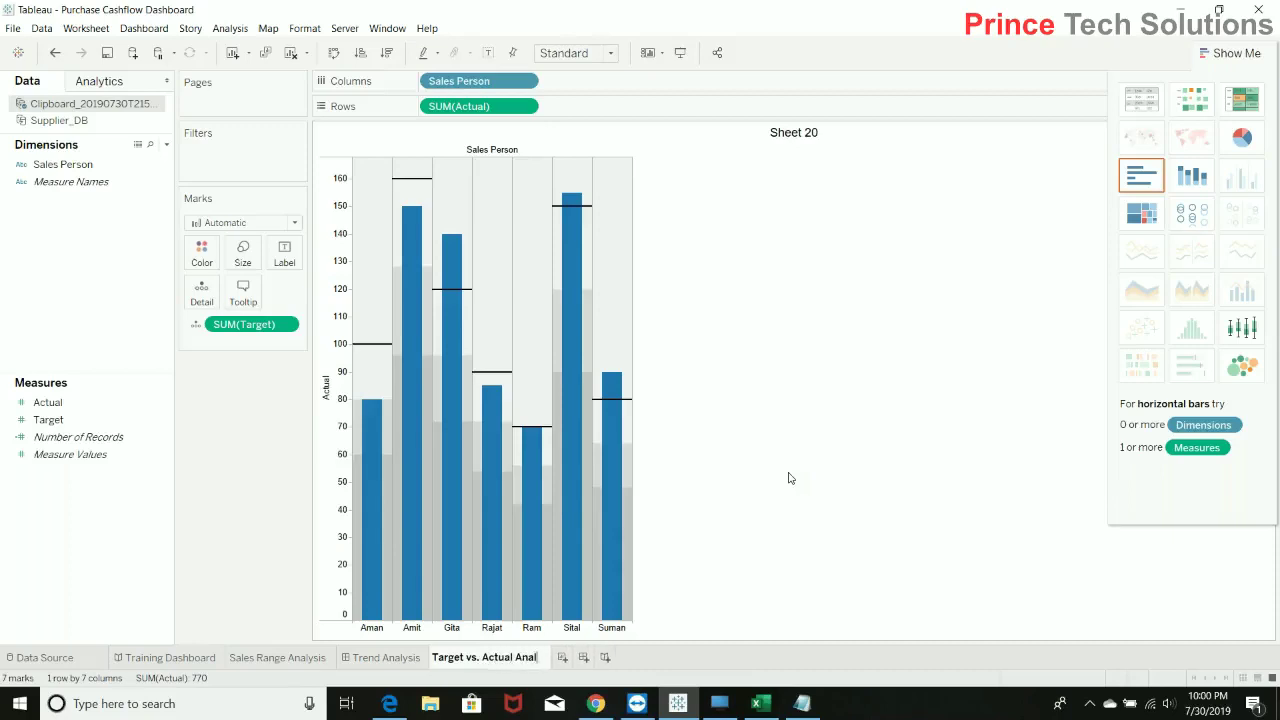
text(ysis)
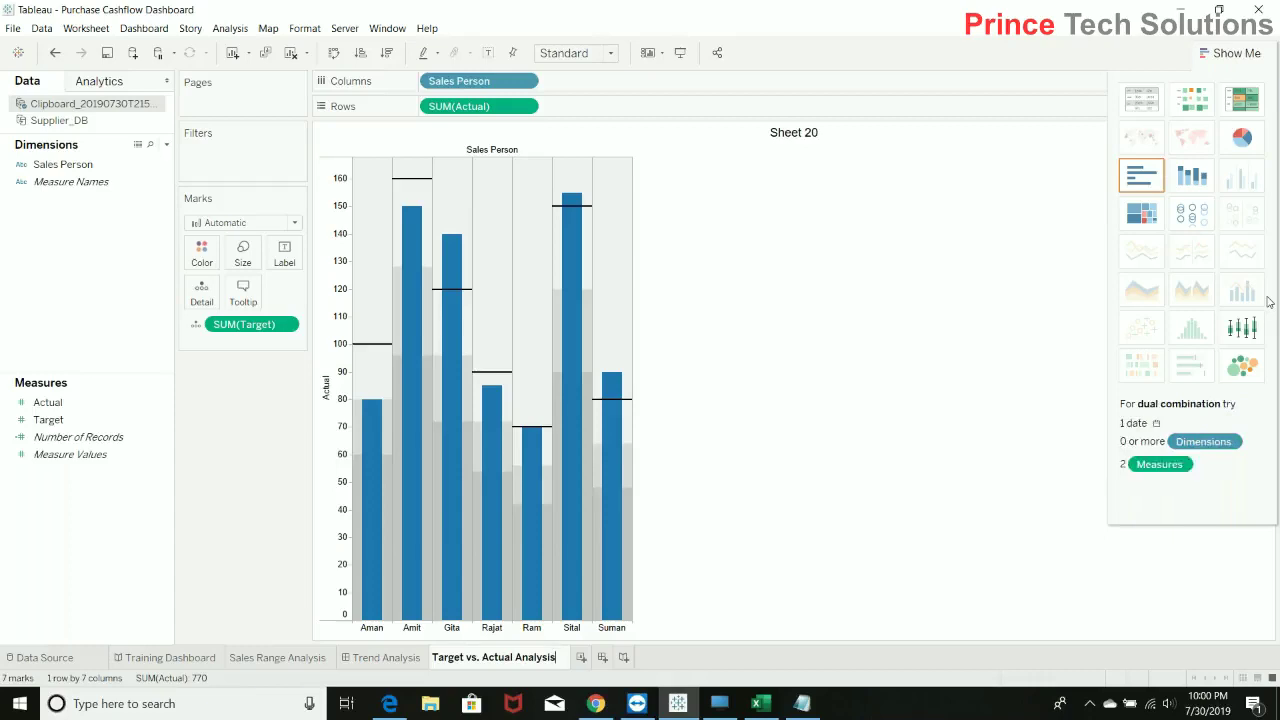
key(Return)
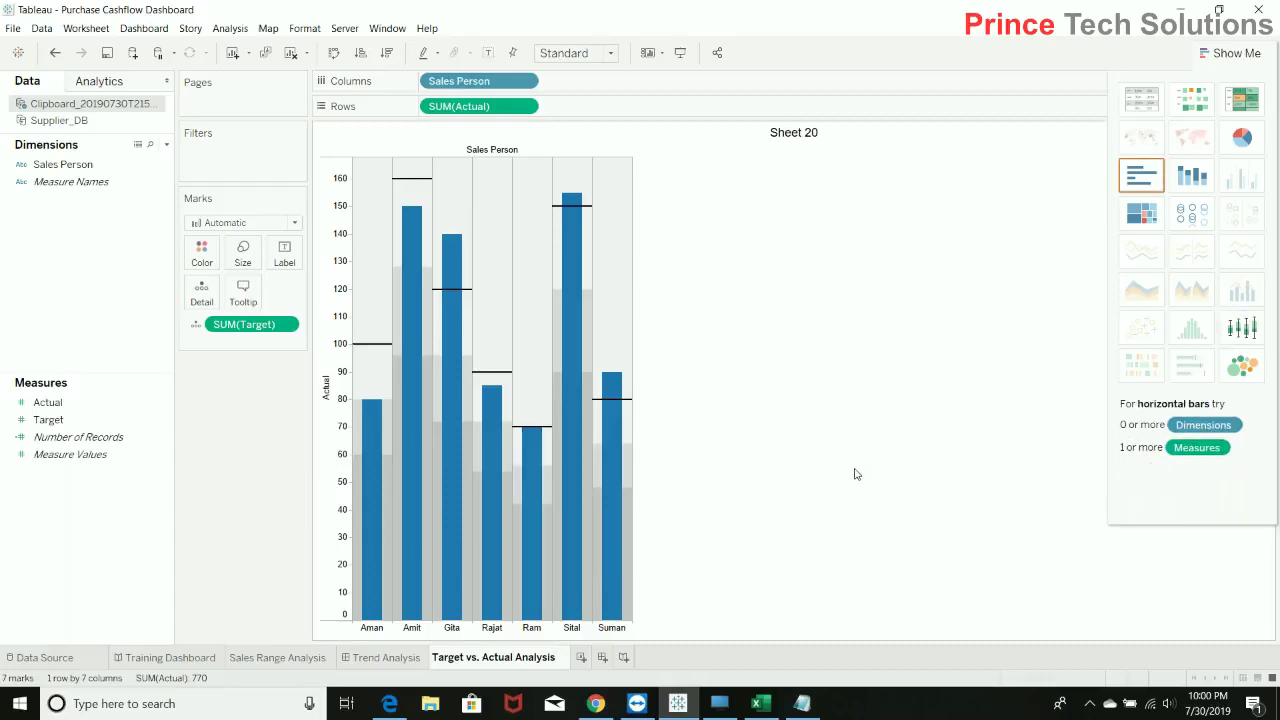
click(108, 53)
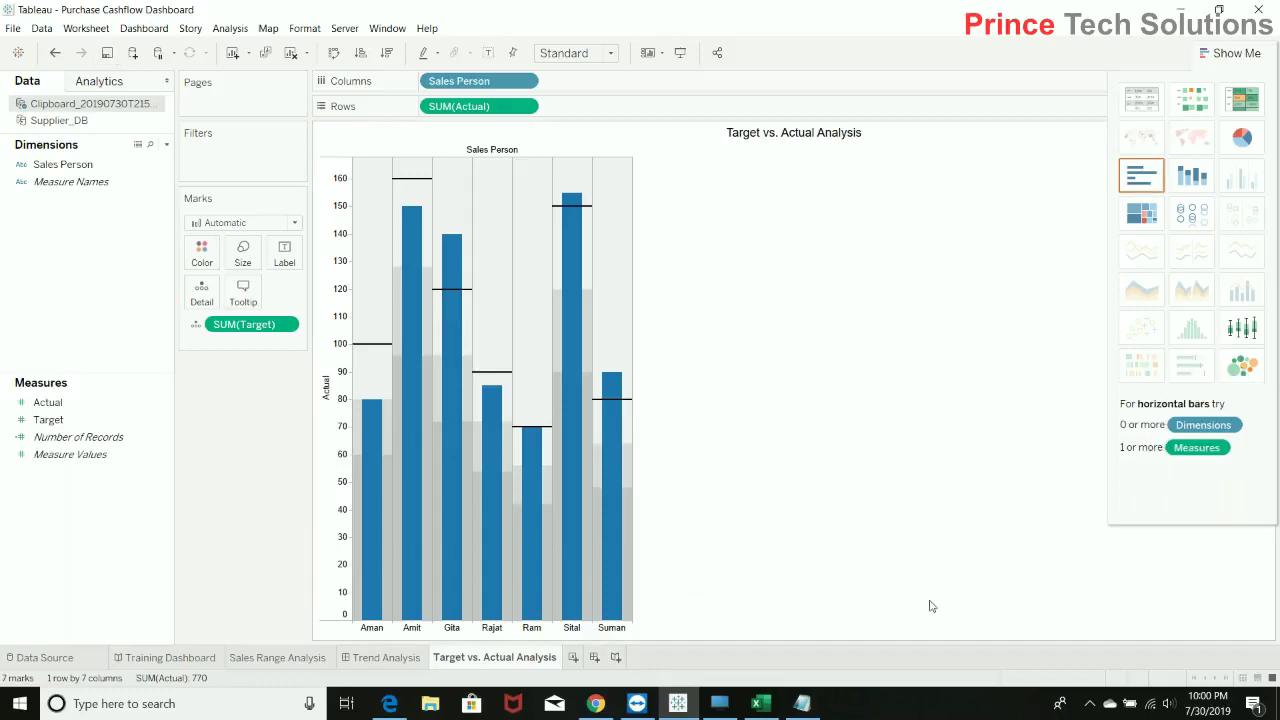
Create a new worksheet on Supplier_DB and put Product on Rows
click(573, 657)
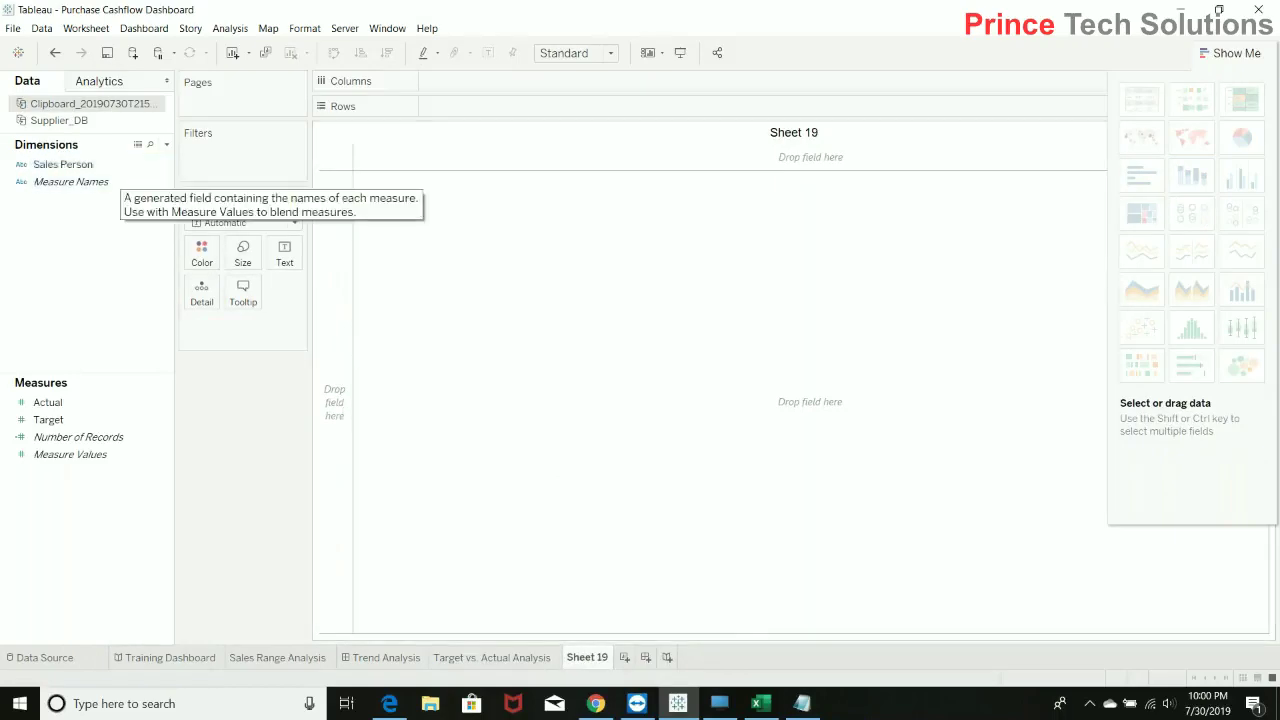
click(77, 122)
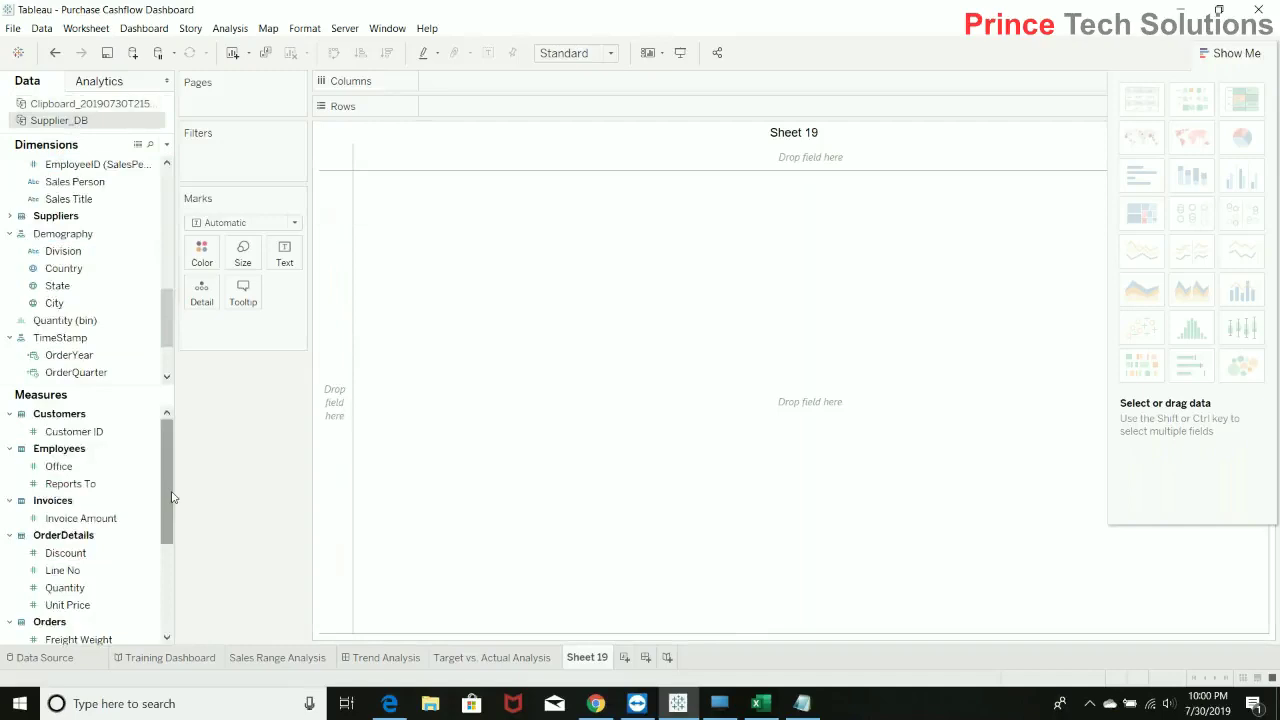
click(158, 337)
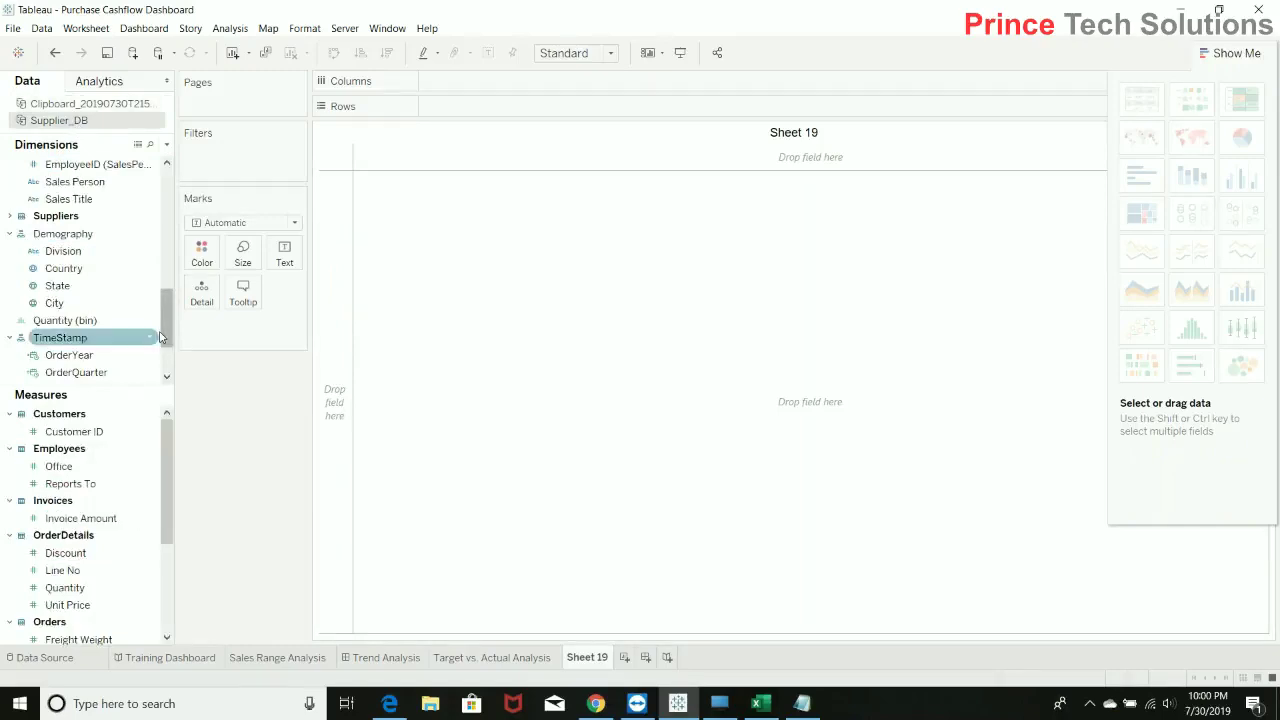
drag(164, 543, 168, 587)
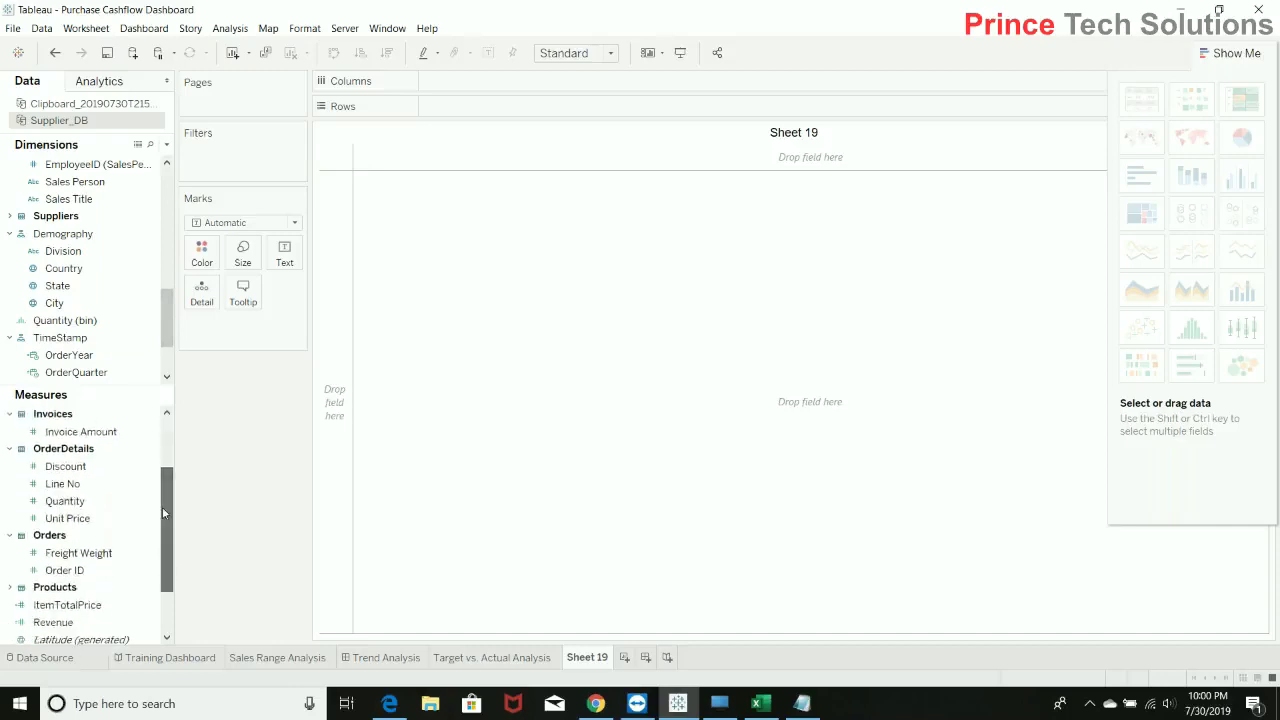
drag(168, 305, 168, 240)
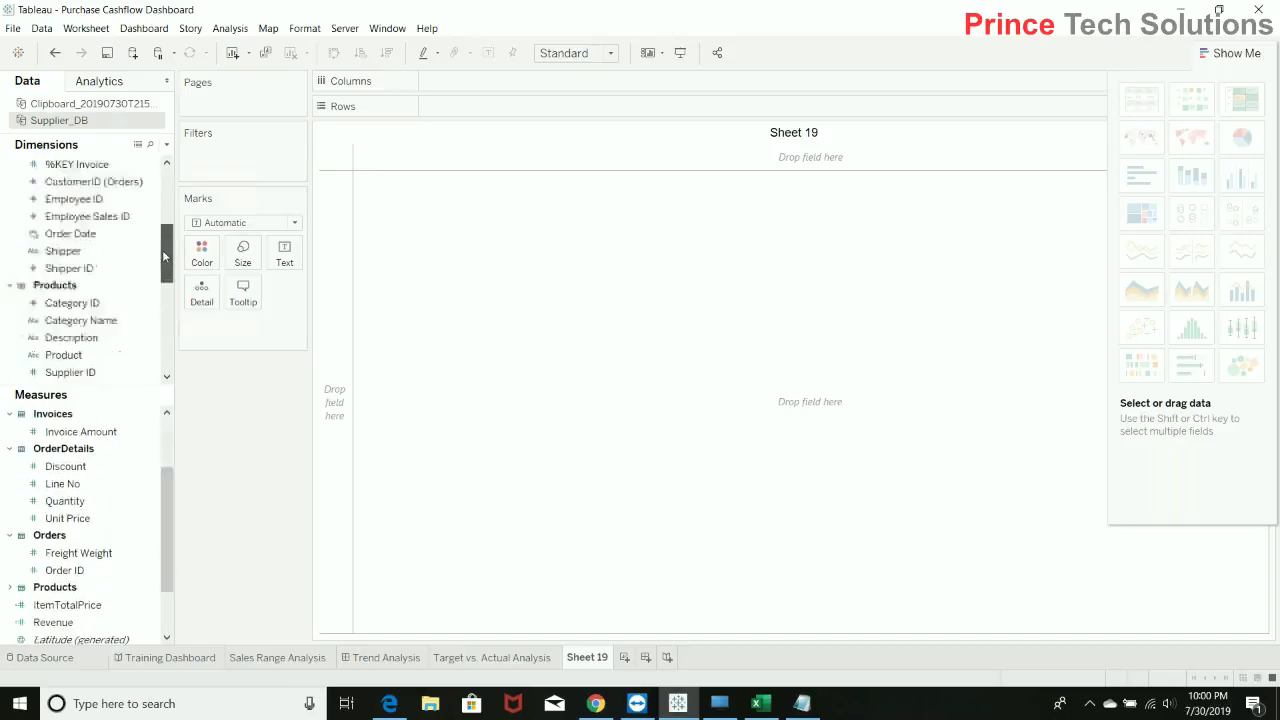
double_click(71, 357)
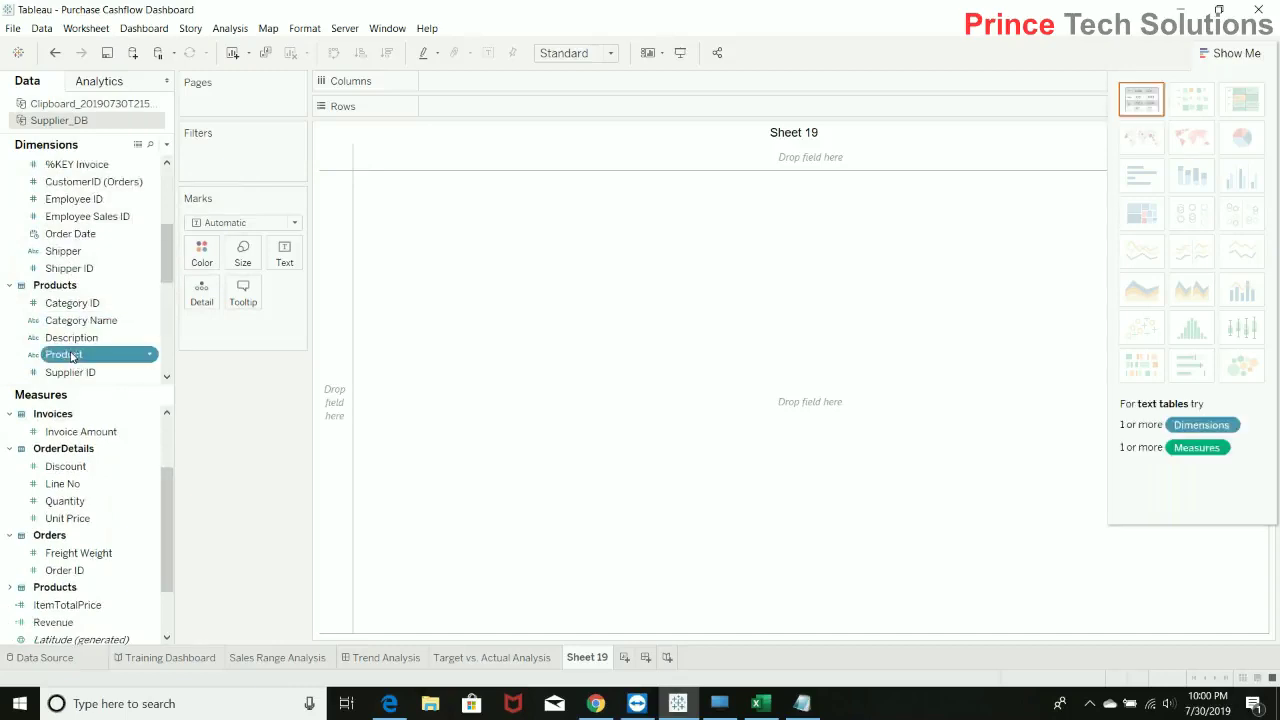